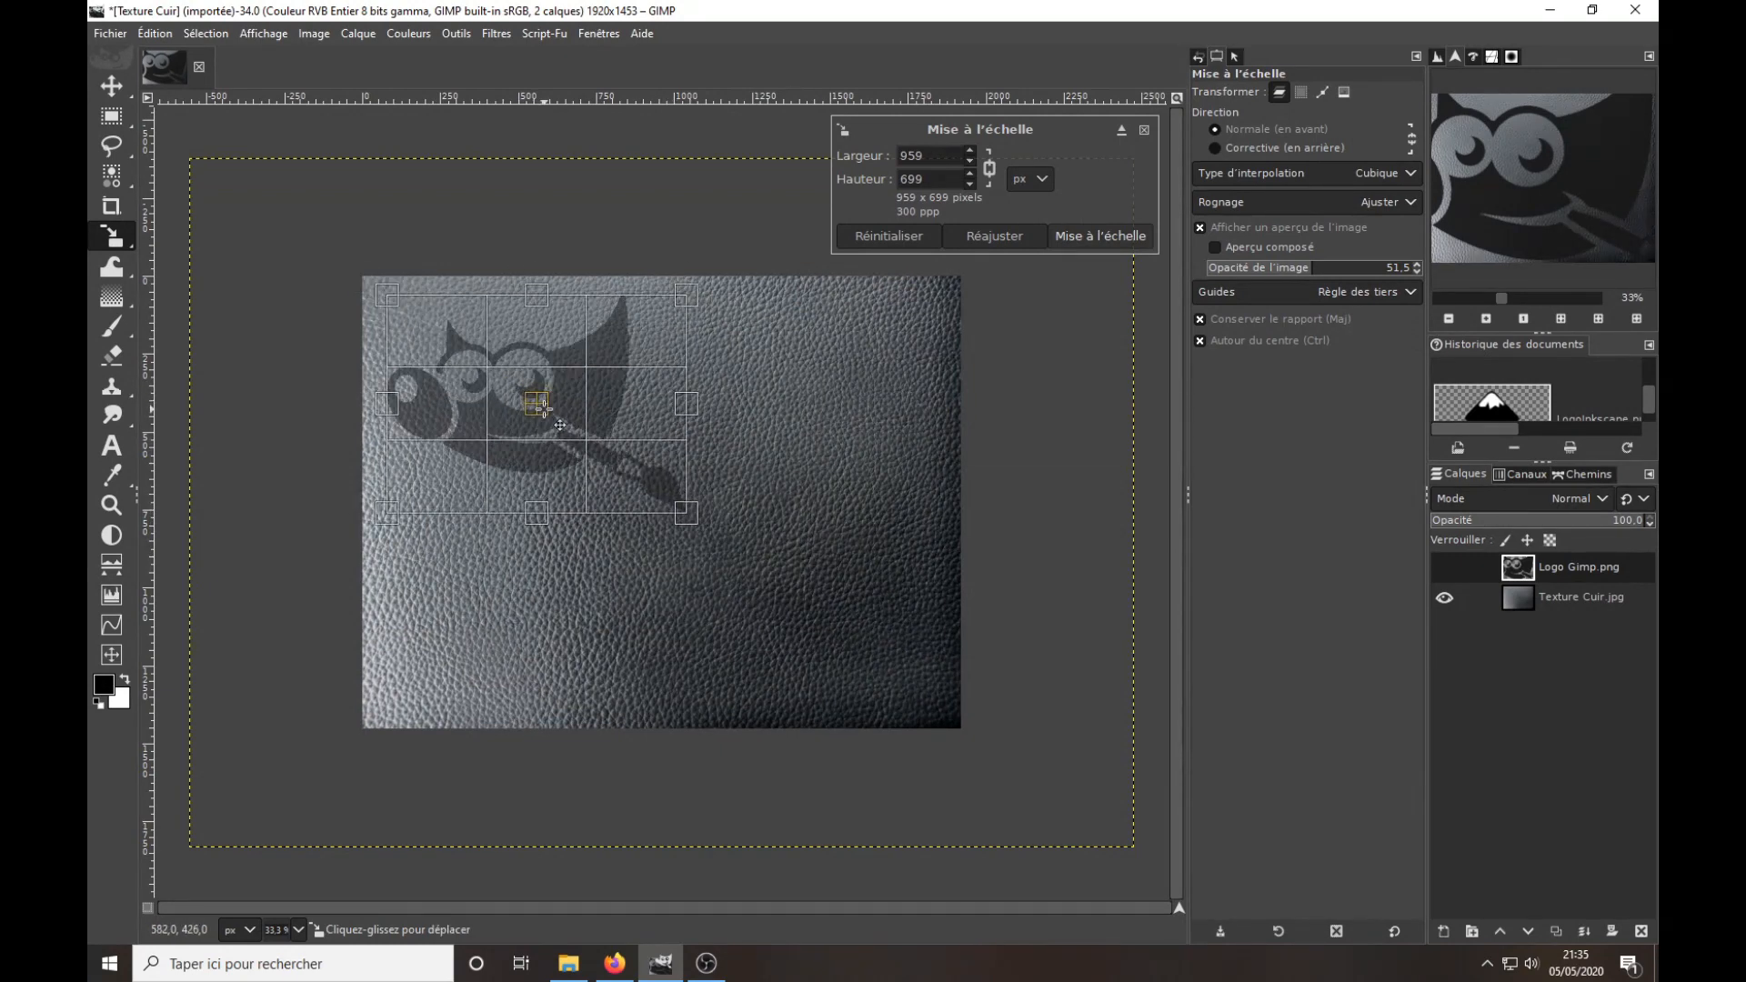
- Apply the Gimp logo's scaling at 959 × 699 px and import LogoInkscape.png as a new layer
click(1101, 236)
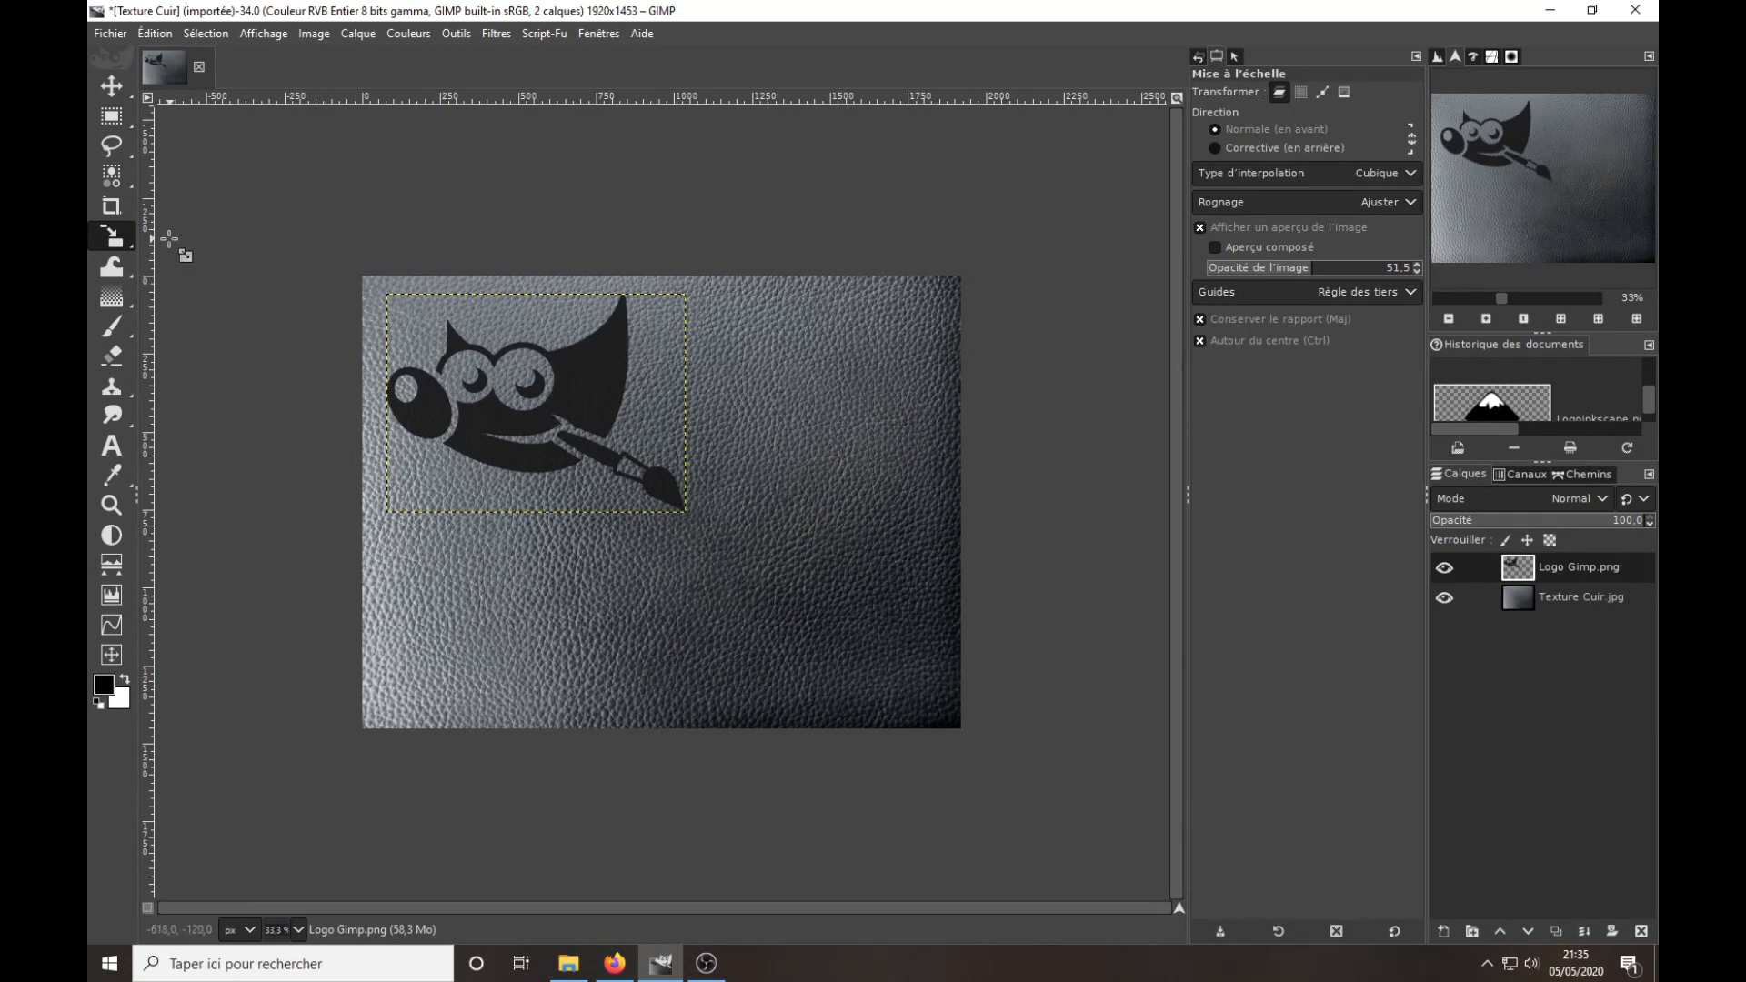
click(112, 35)
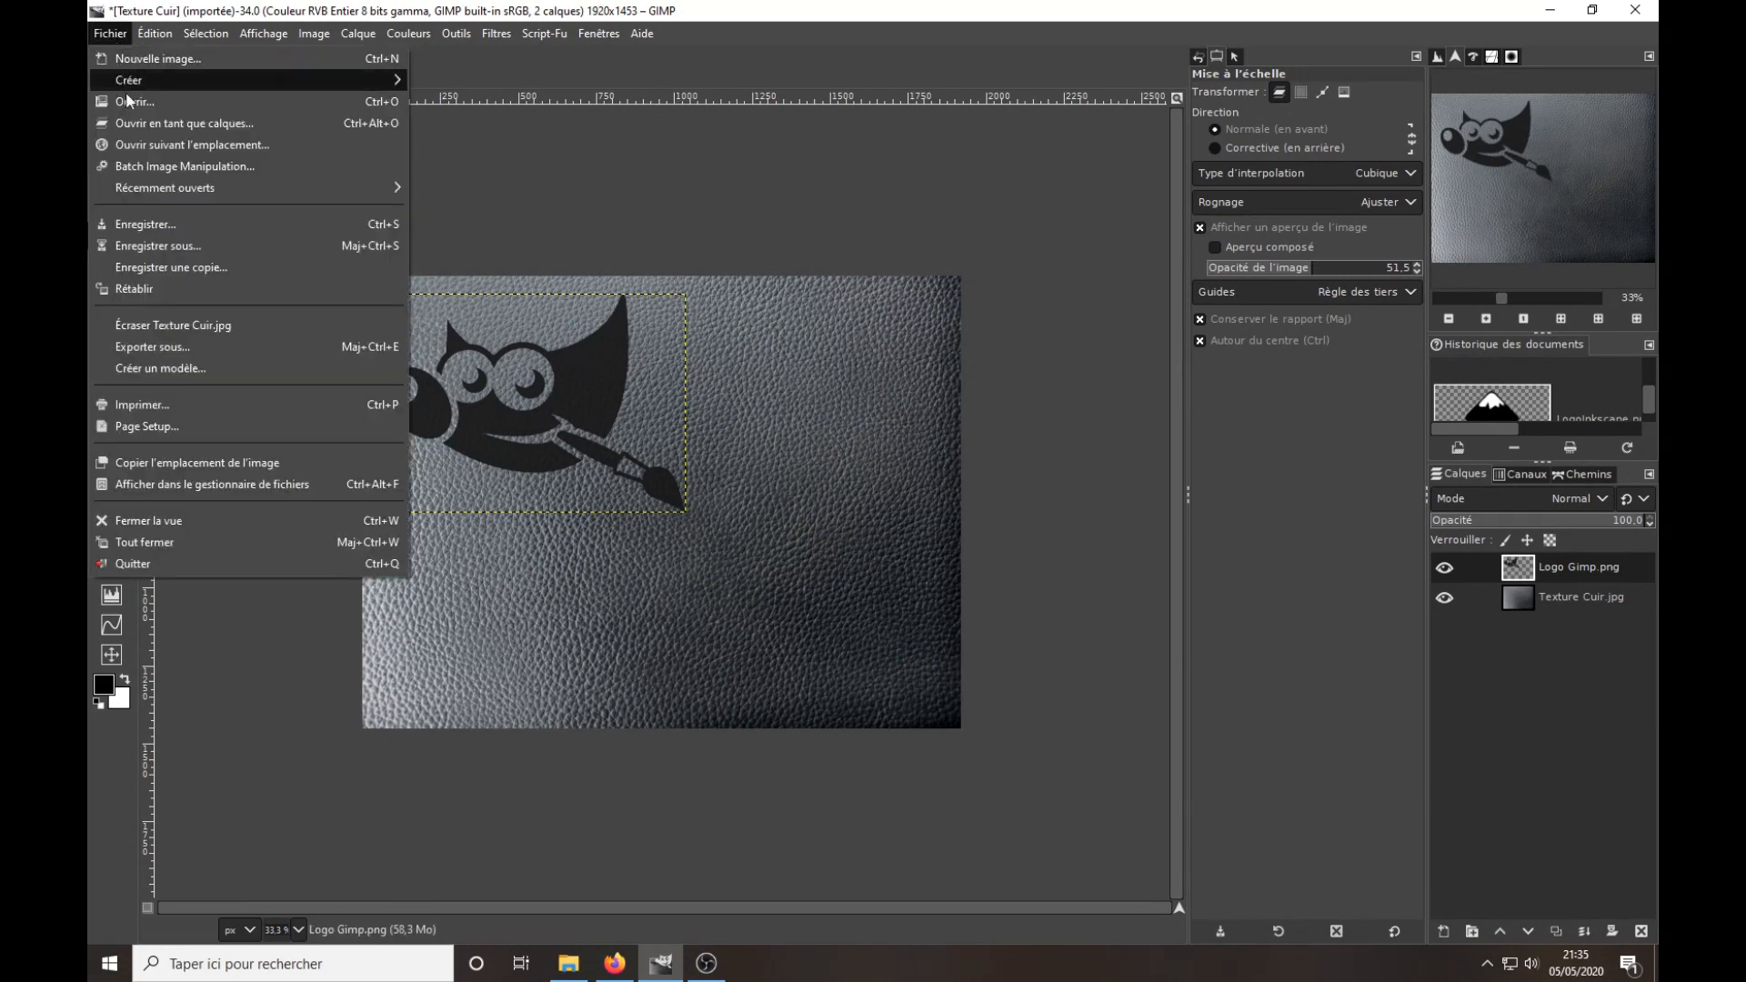
click(156, 124)
click(648, 313)
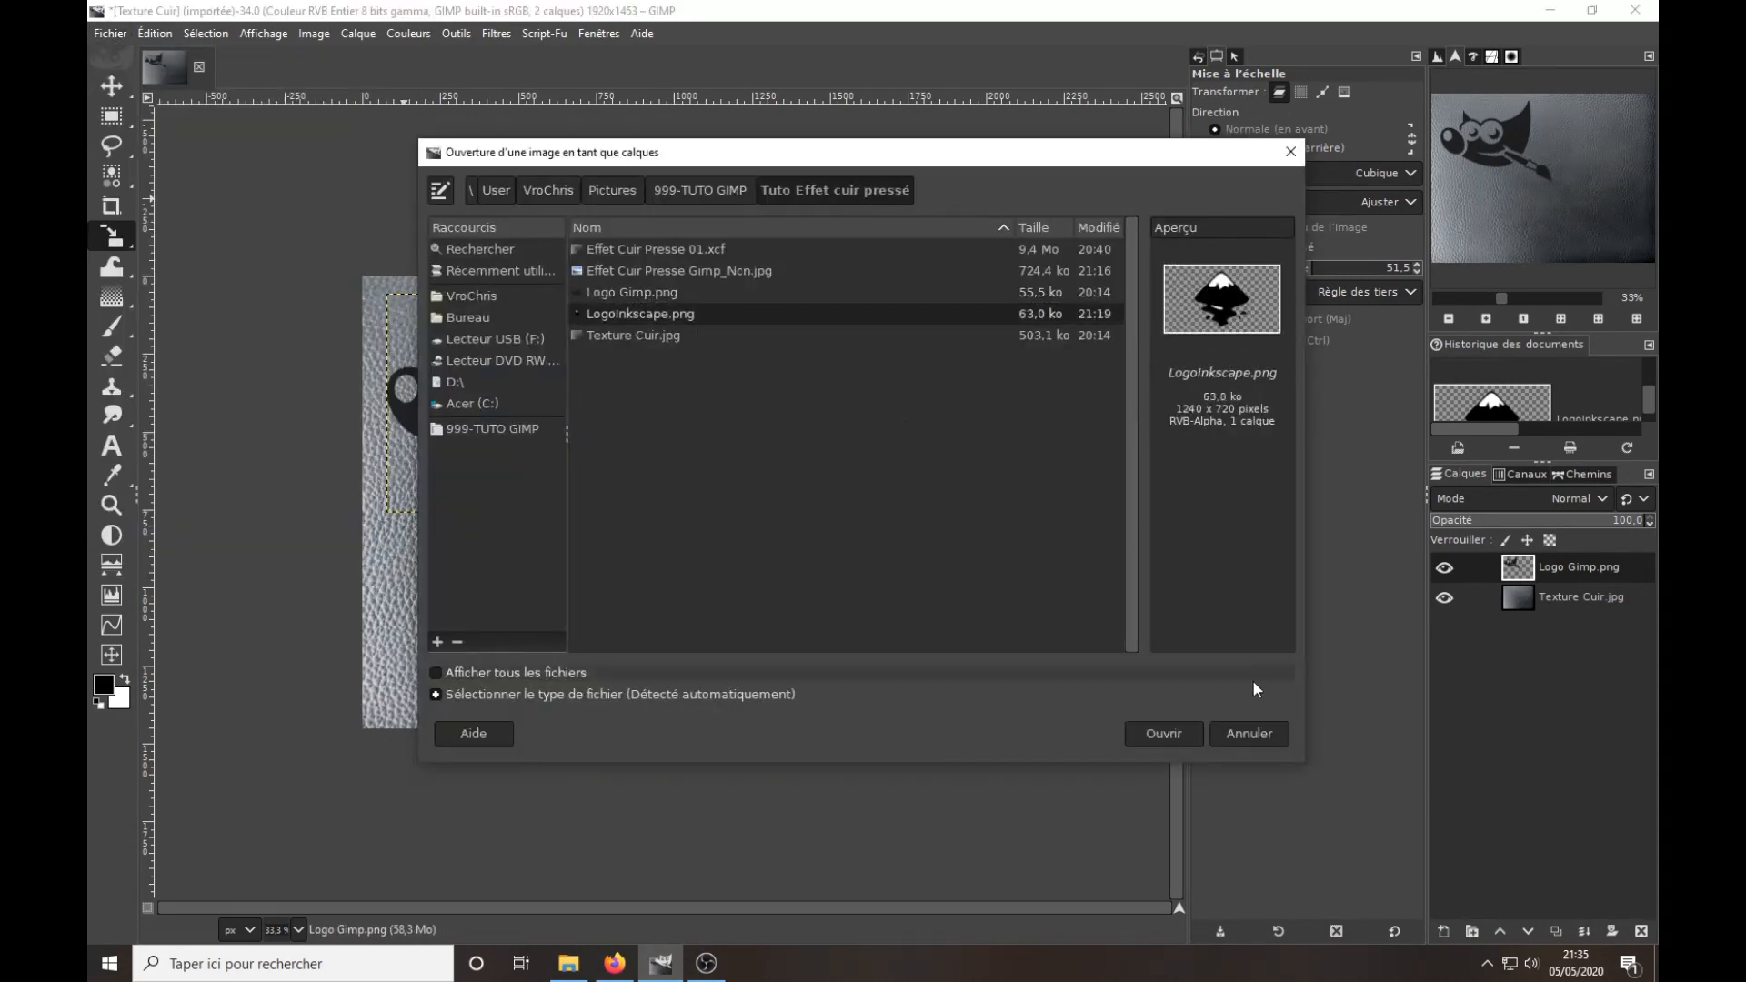
click(1182, 733)
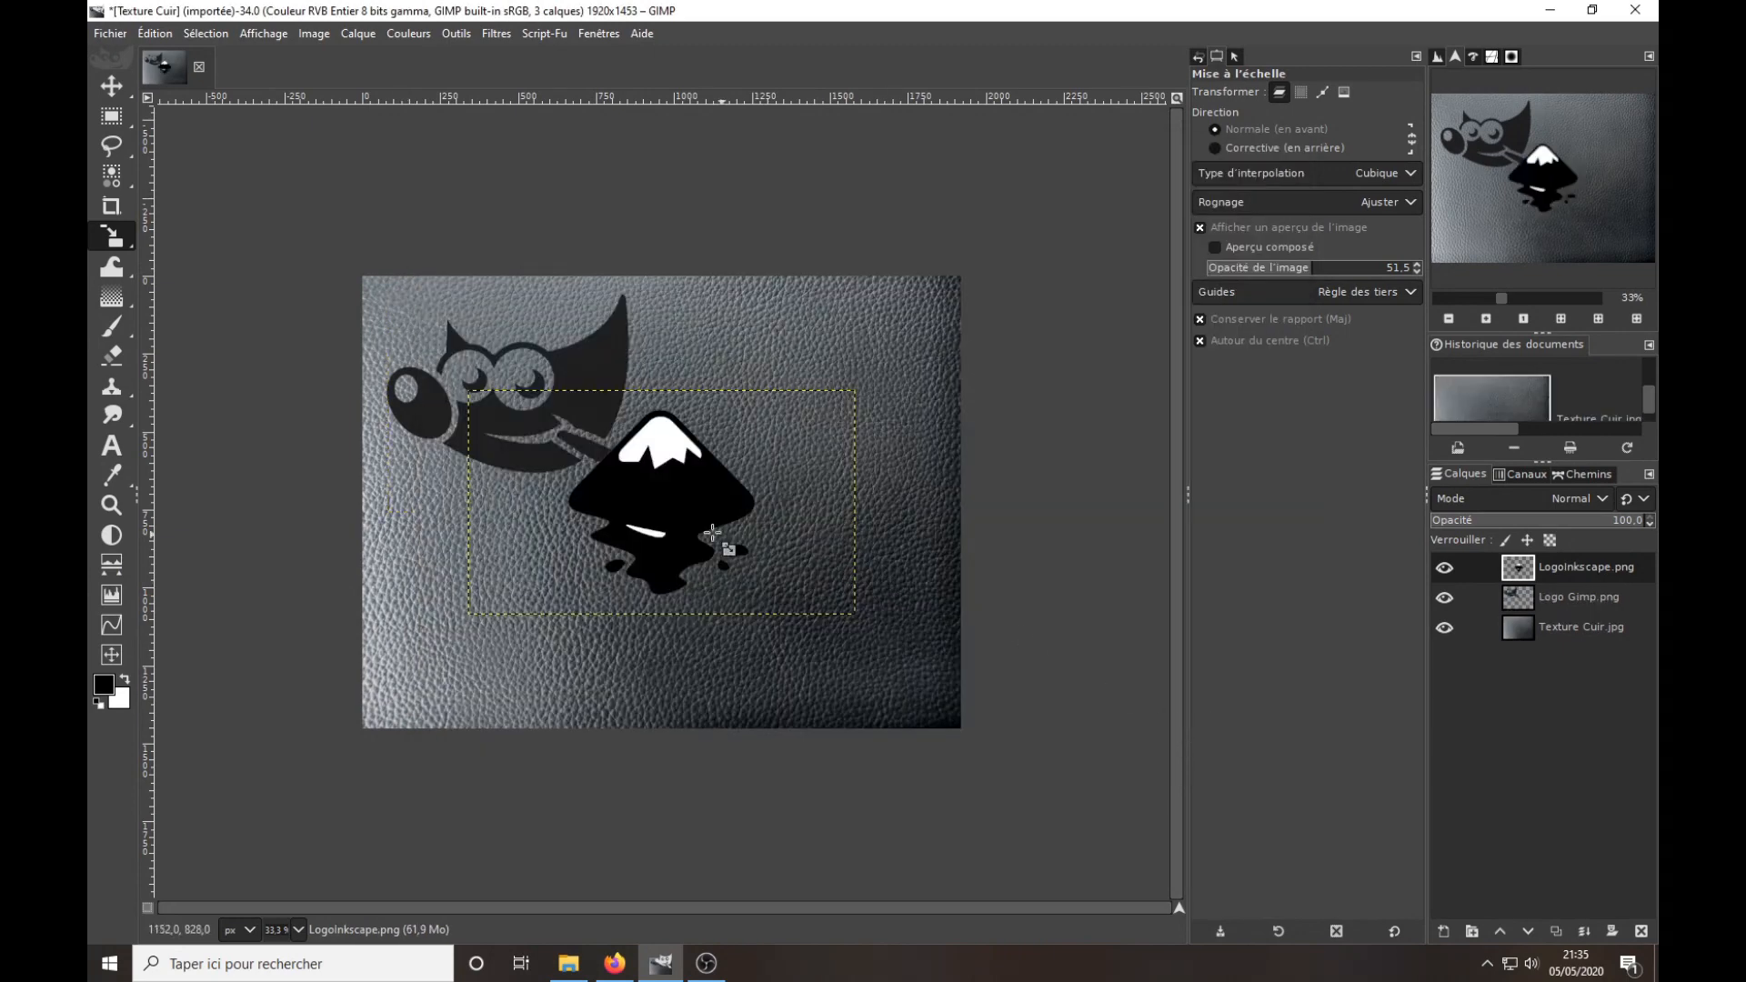
- Move the Inkscape logo toward the lower right of the leather, clear of the Gimp logo, and scale its layer to 1593 × 925 px
click(111, 85)
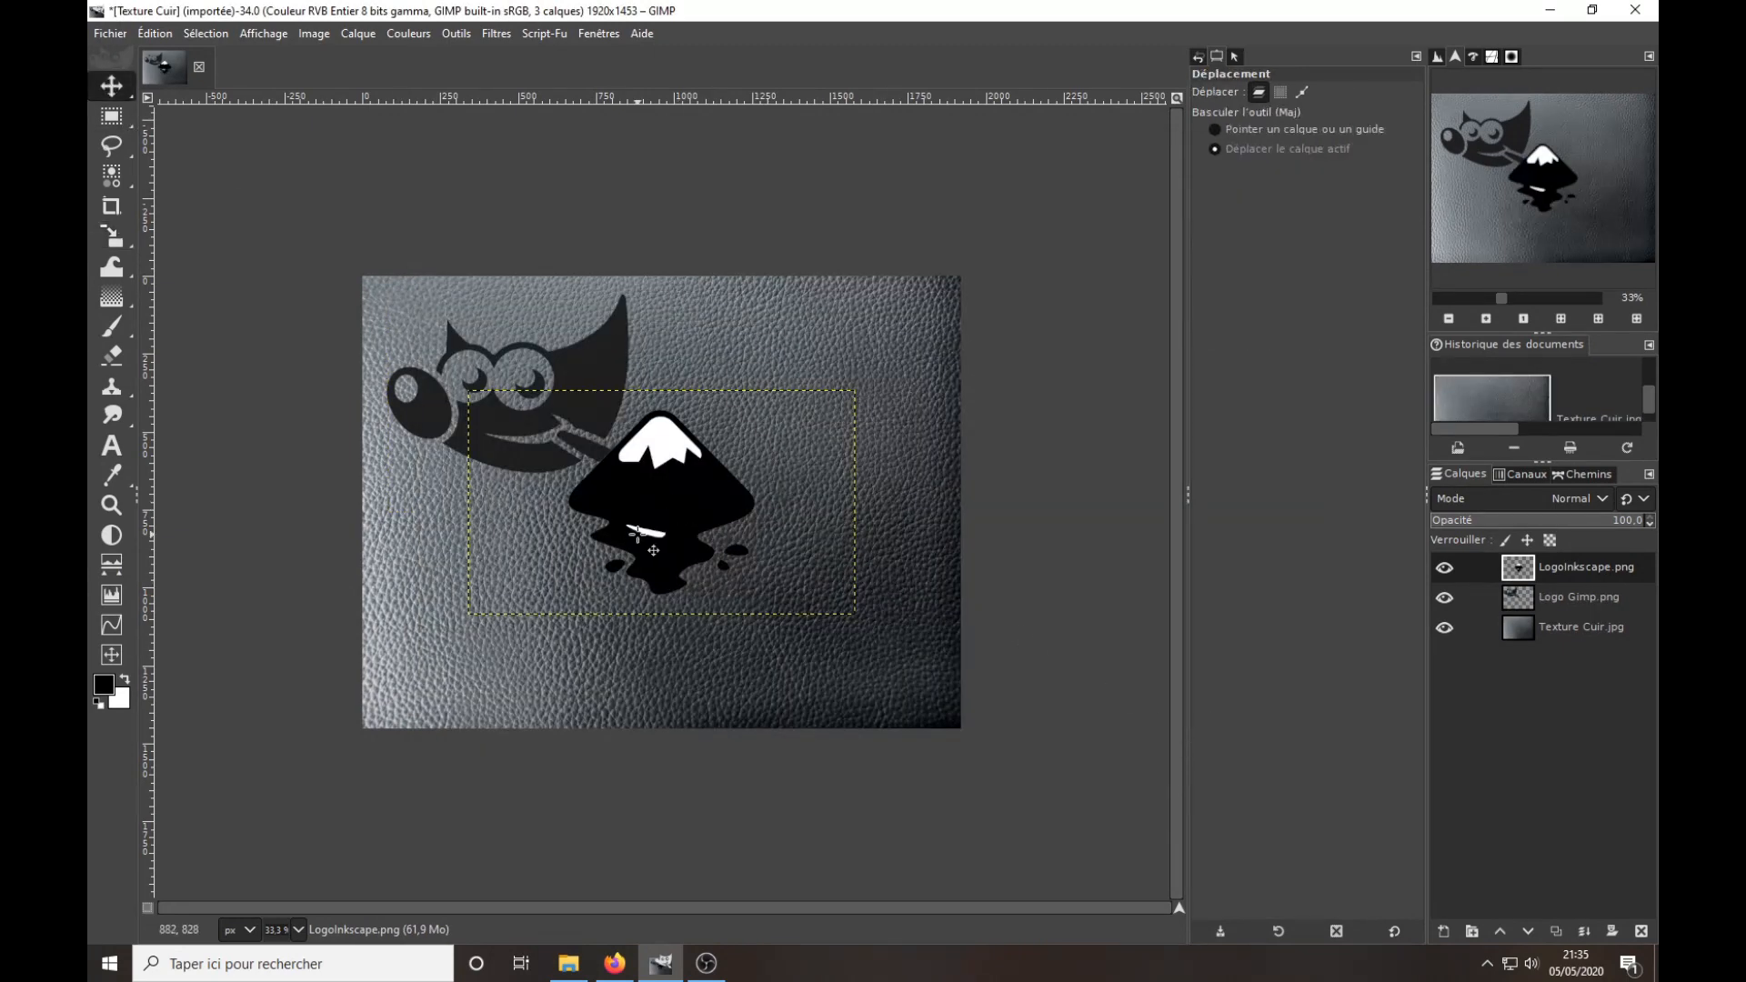
drag(665, 545, 803, 543)
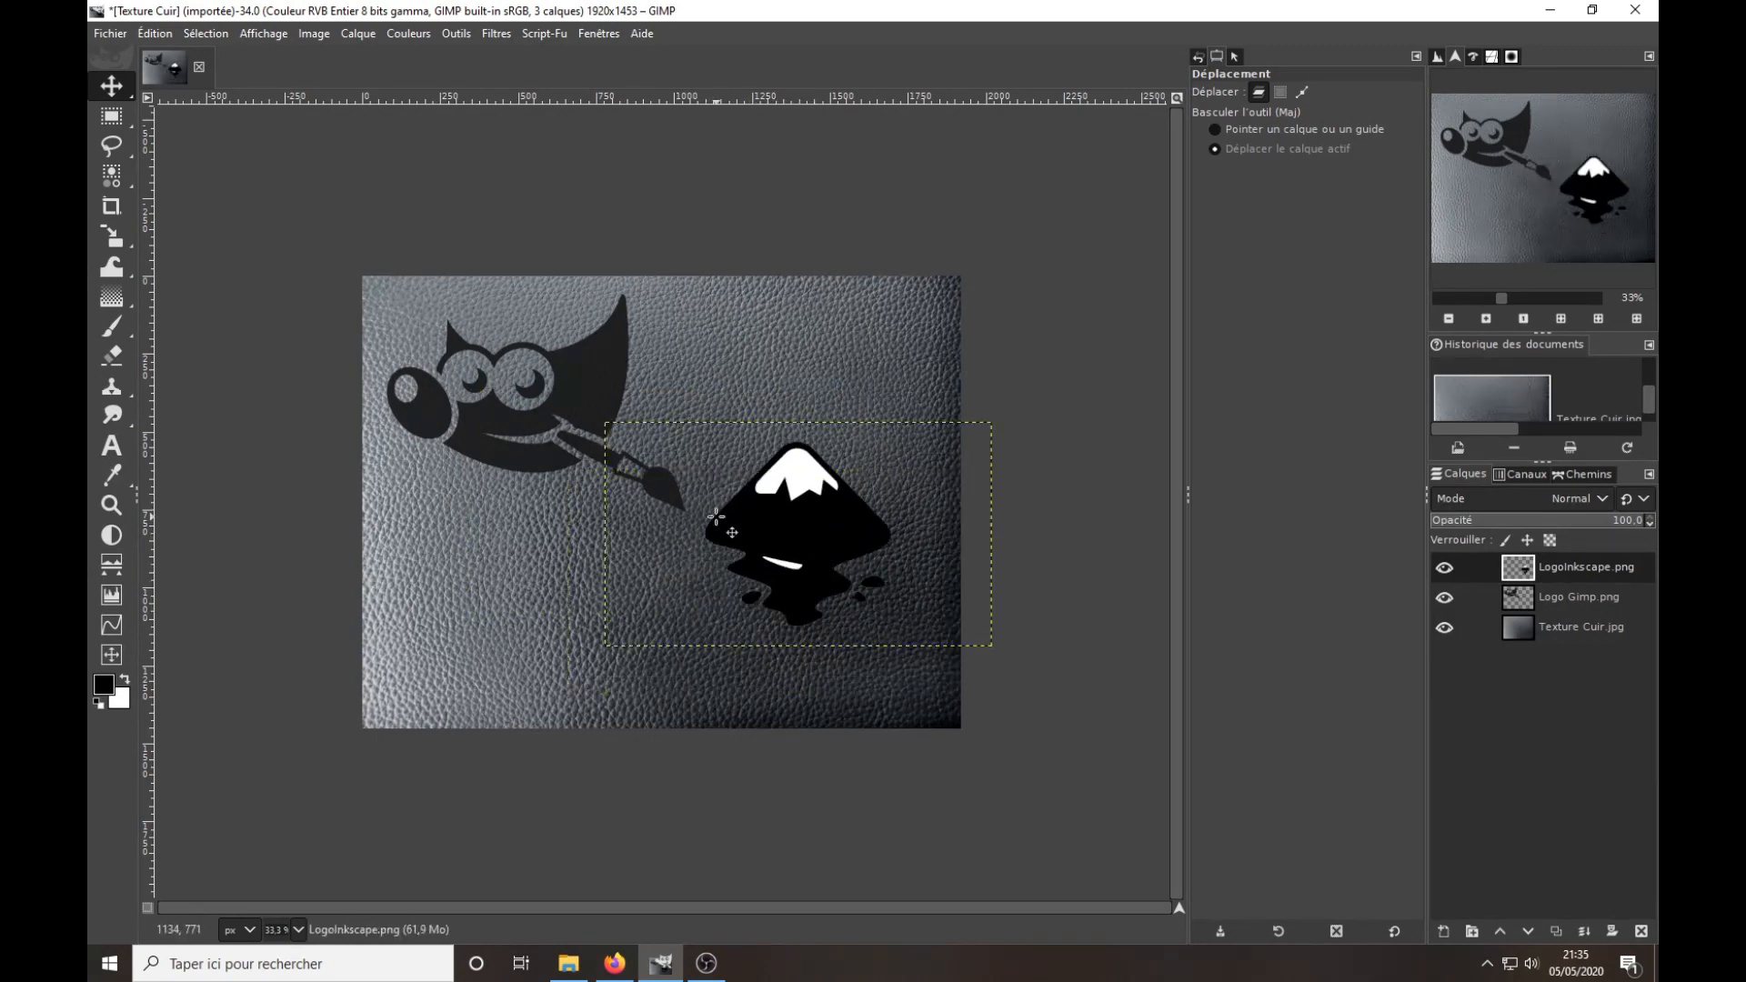
click(111, 236)
click(723, 619)
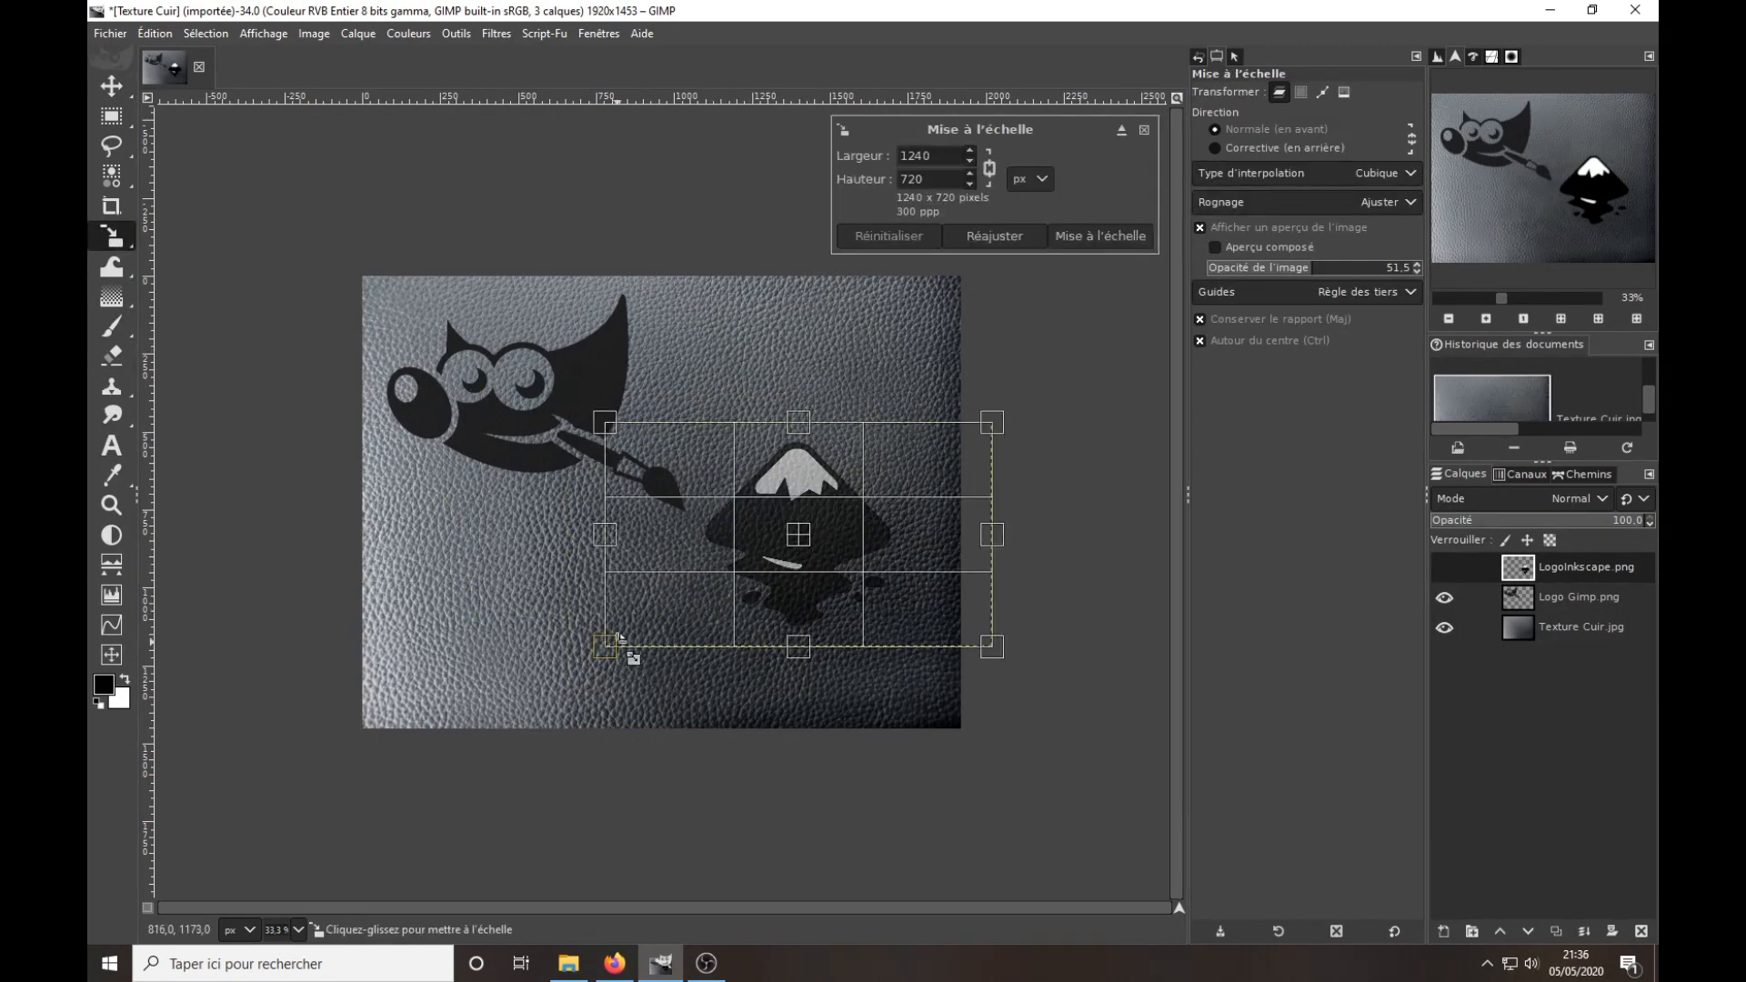
drag(615, 646, 519, 740)
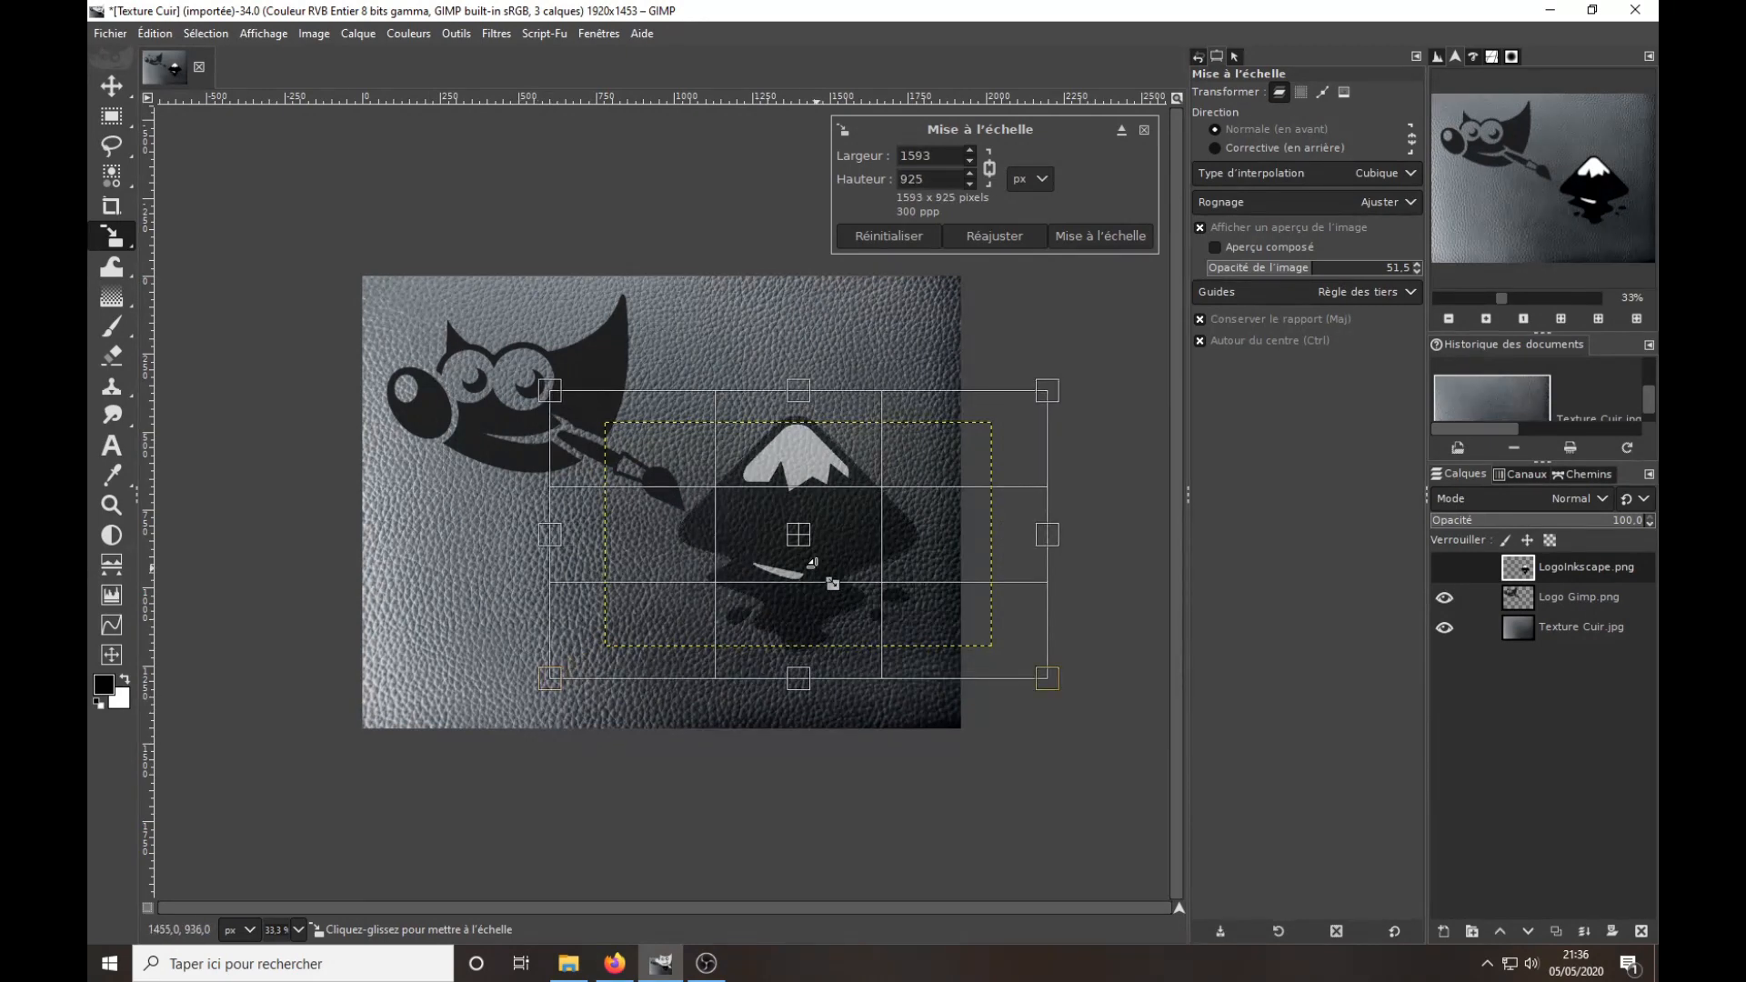
drag(804, 542, 793, 571)
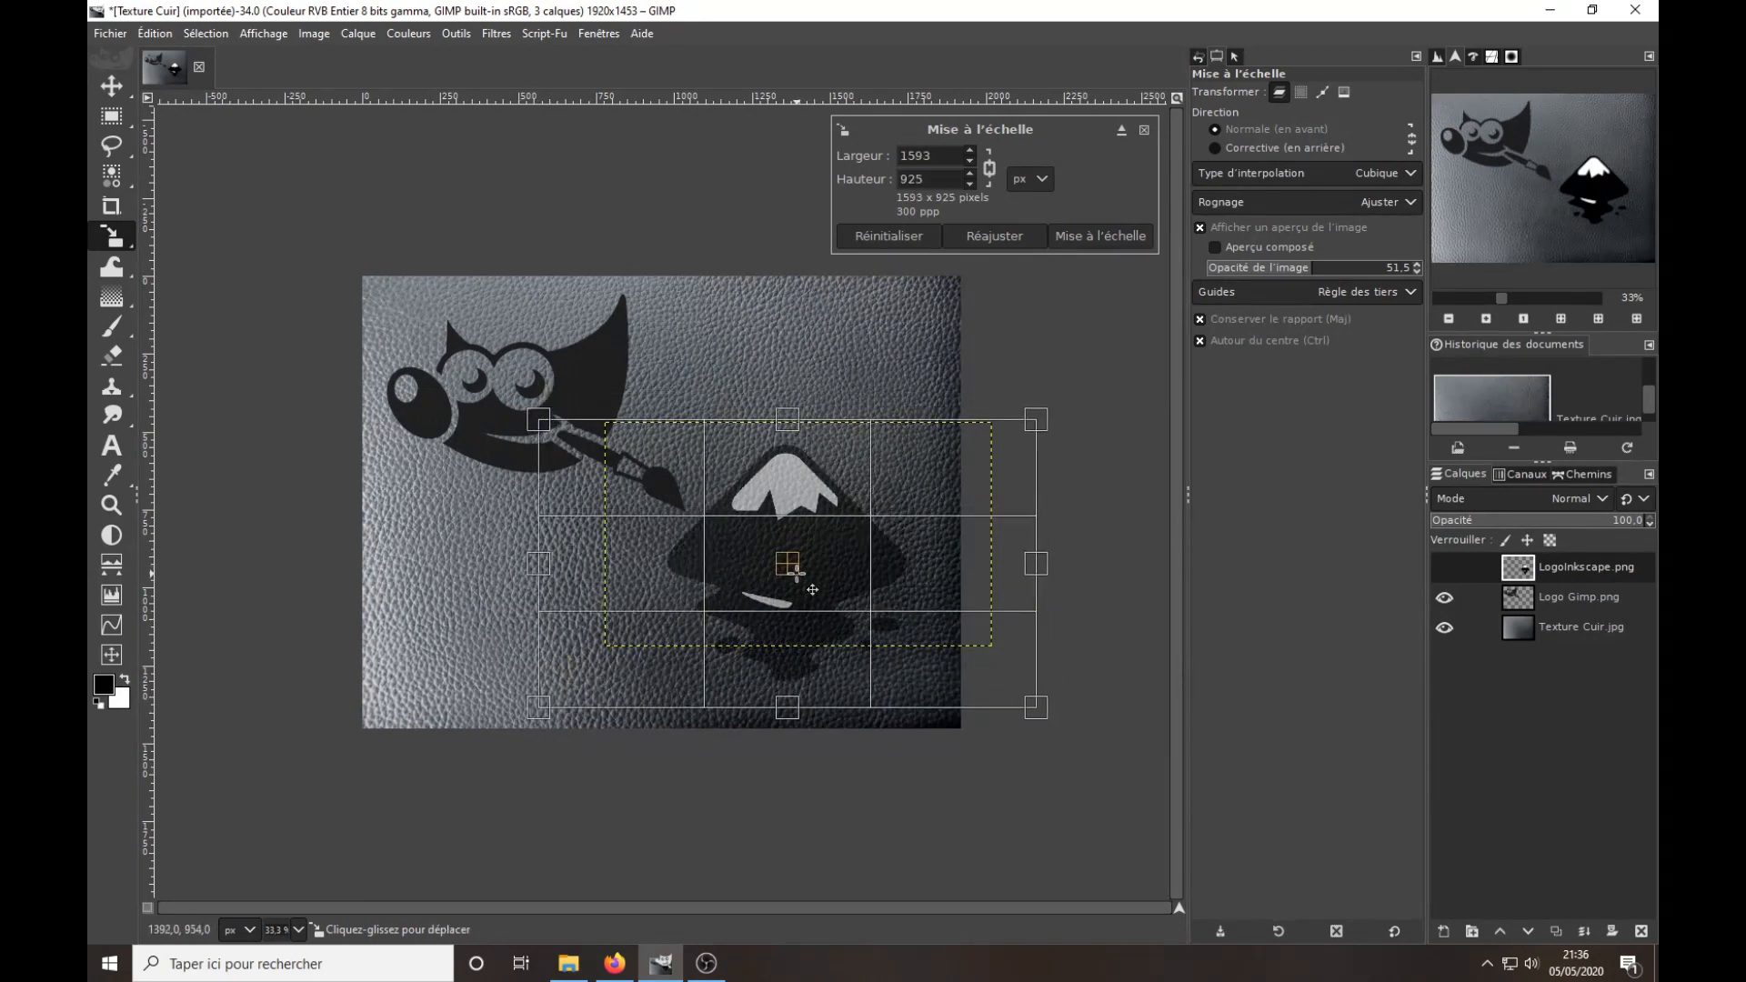
click(1128, 235)
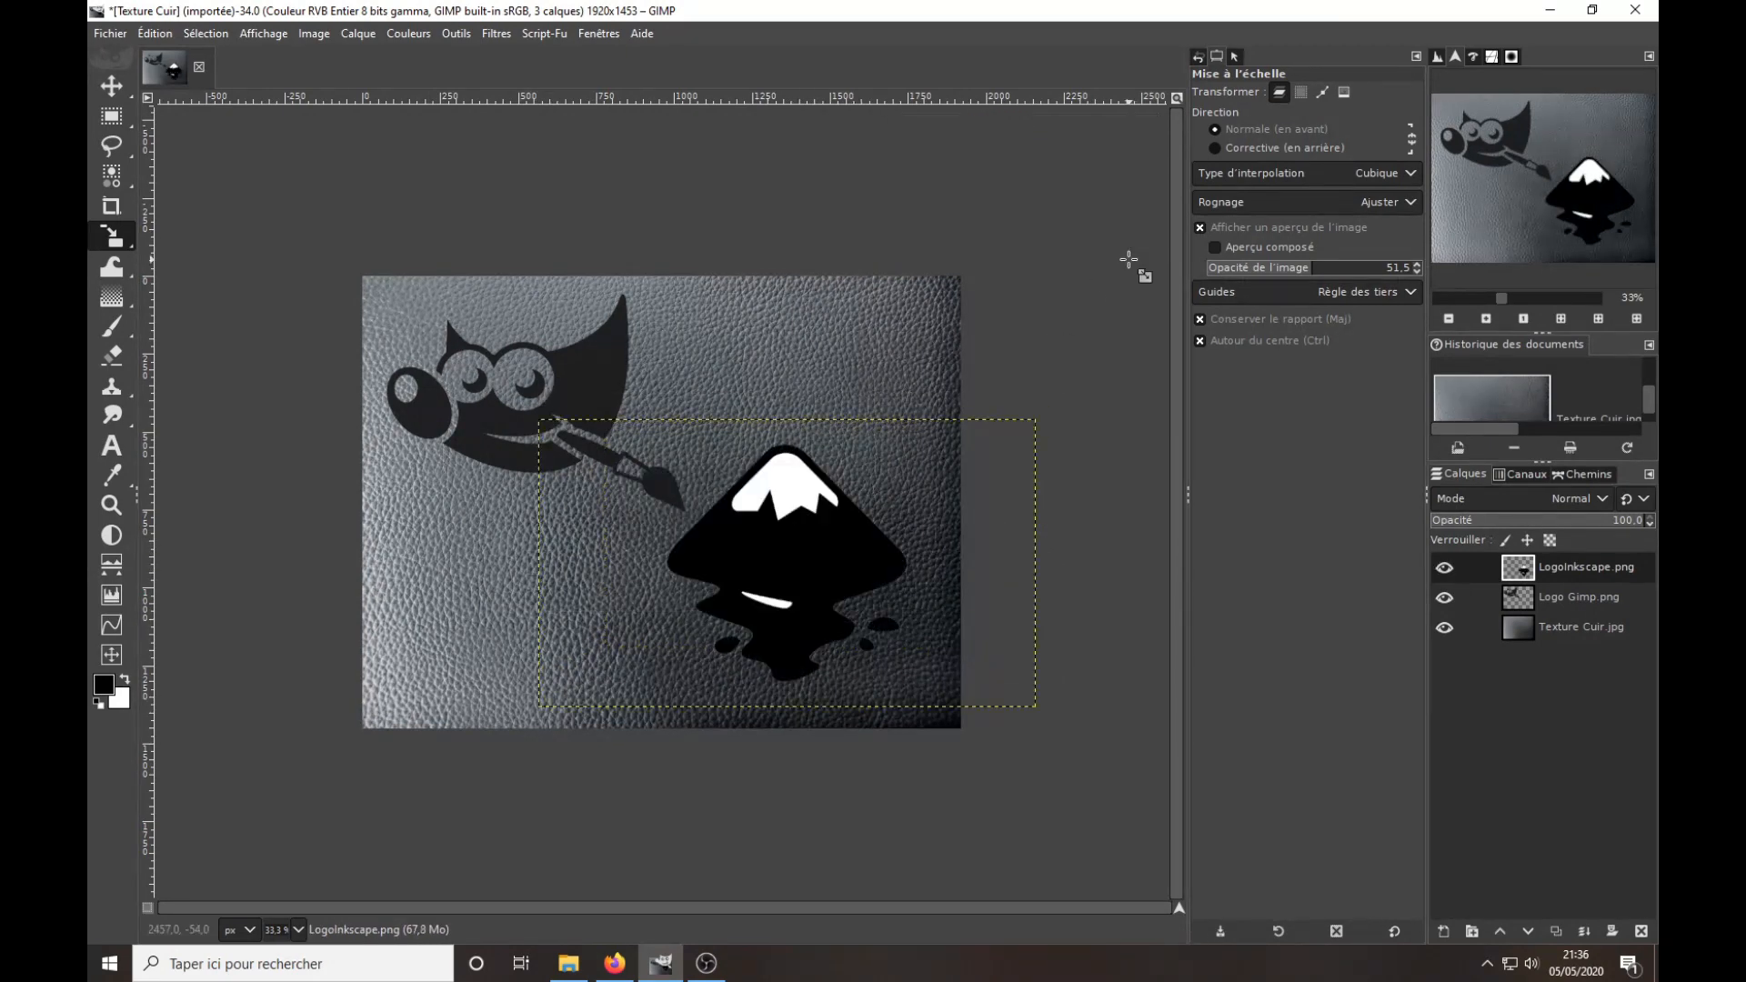
- Select the white areas of the Inkscape logo by colour, delete them and clear the selection
click(111, 176)
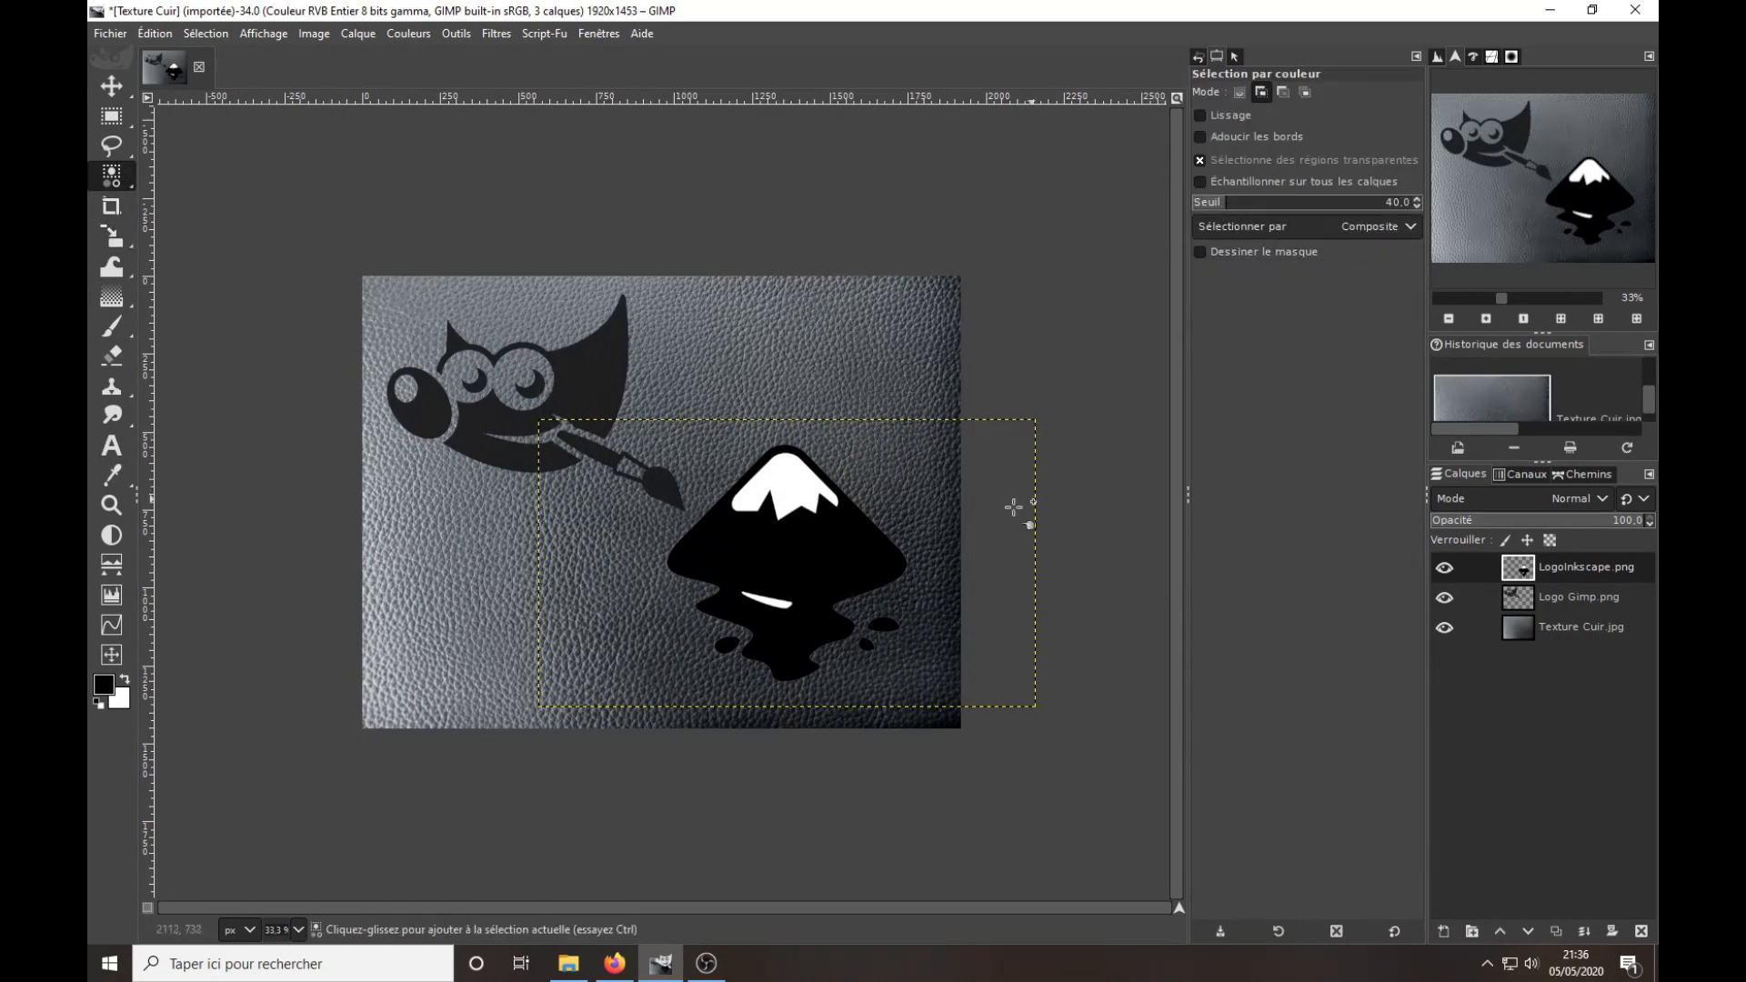
click(790, 481)
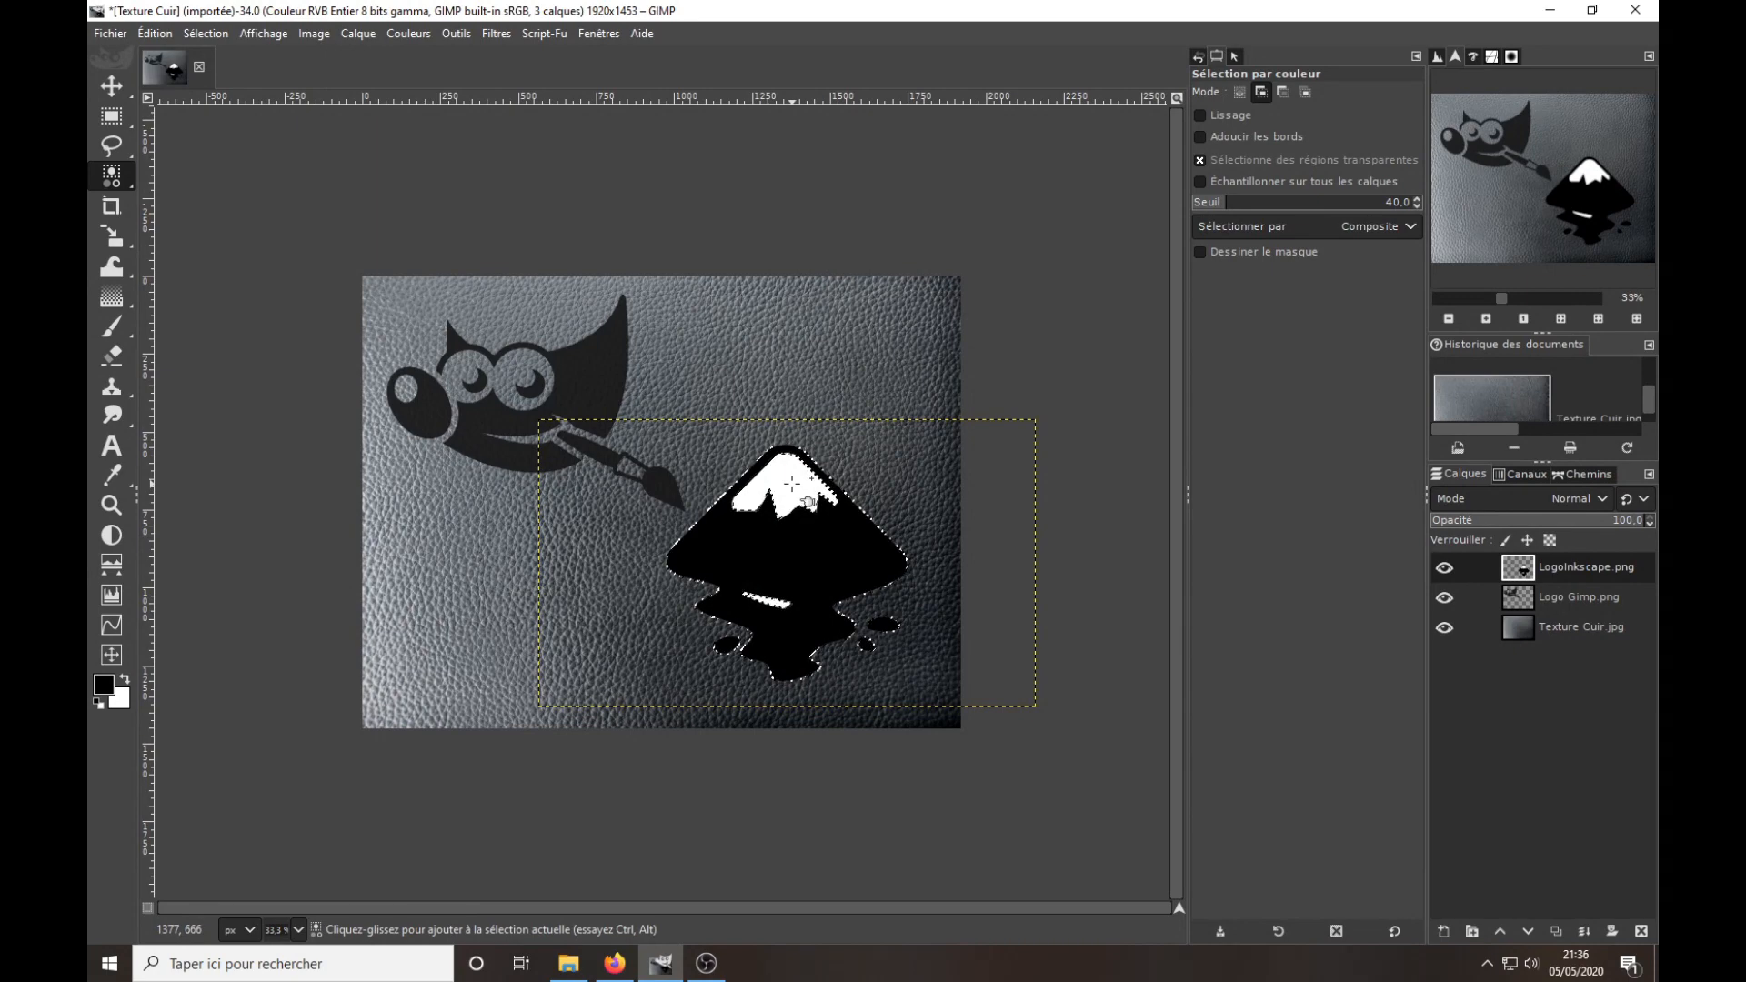
key(Delete)
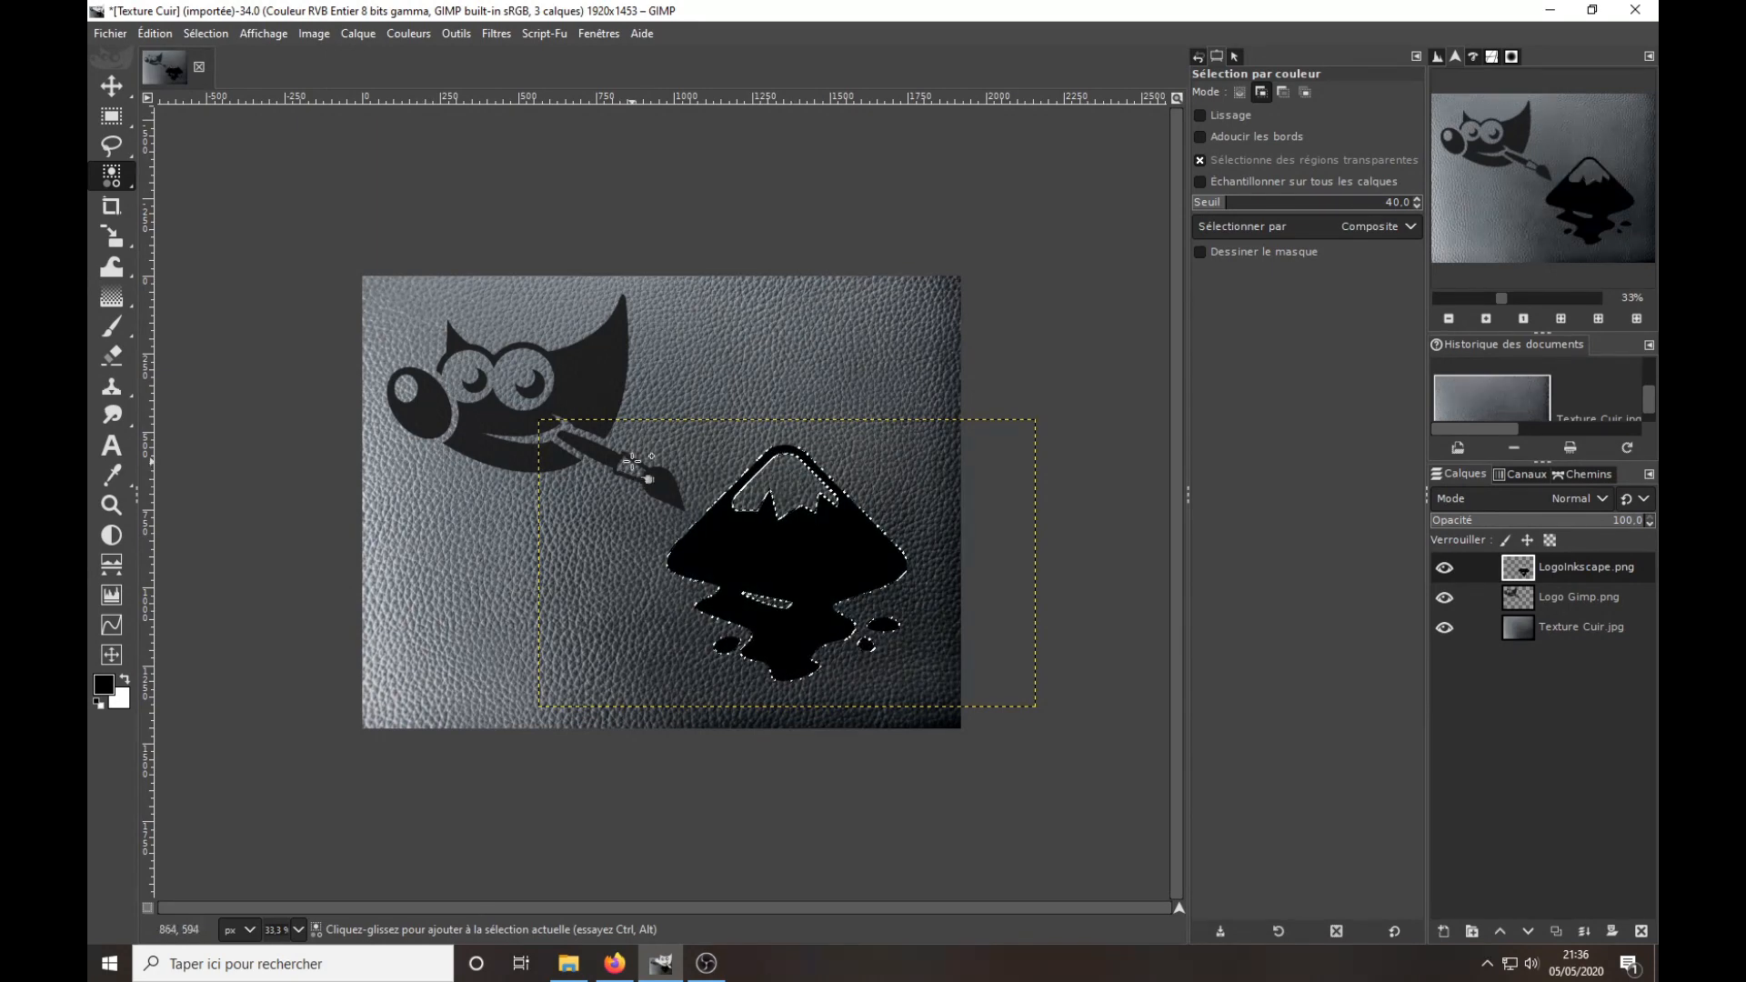
click(205, 33)
click(218, 89)
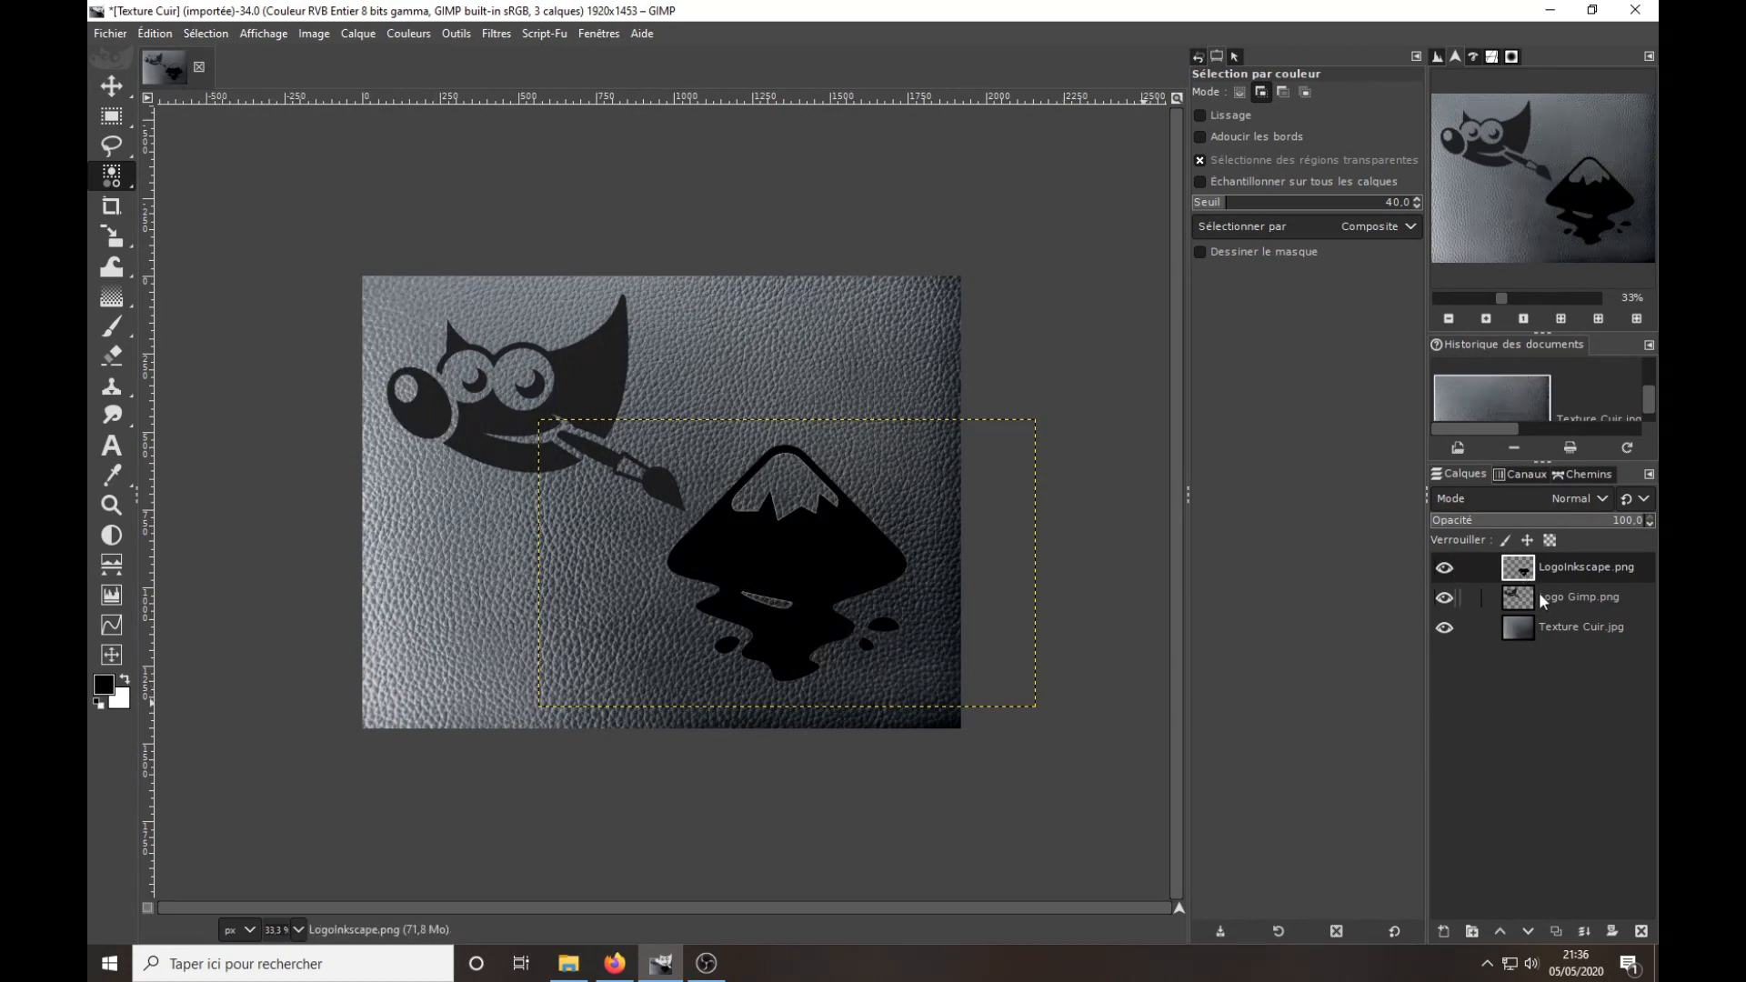
- Enlarge the Inkscape logo layer to 1816 × 1055 px about its centre
key(shift+s)
click(776, 574)
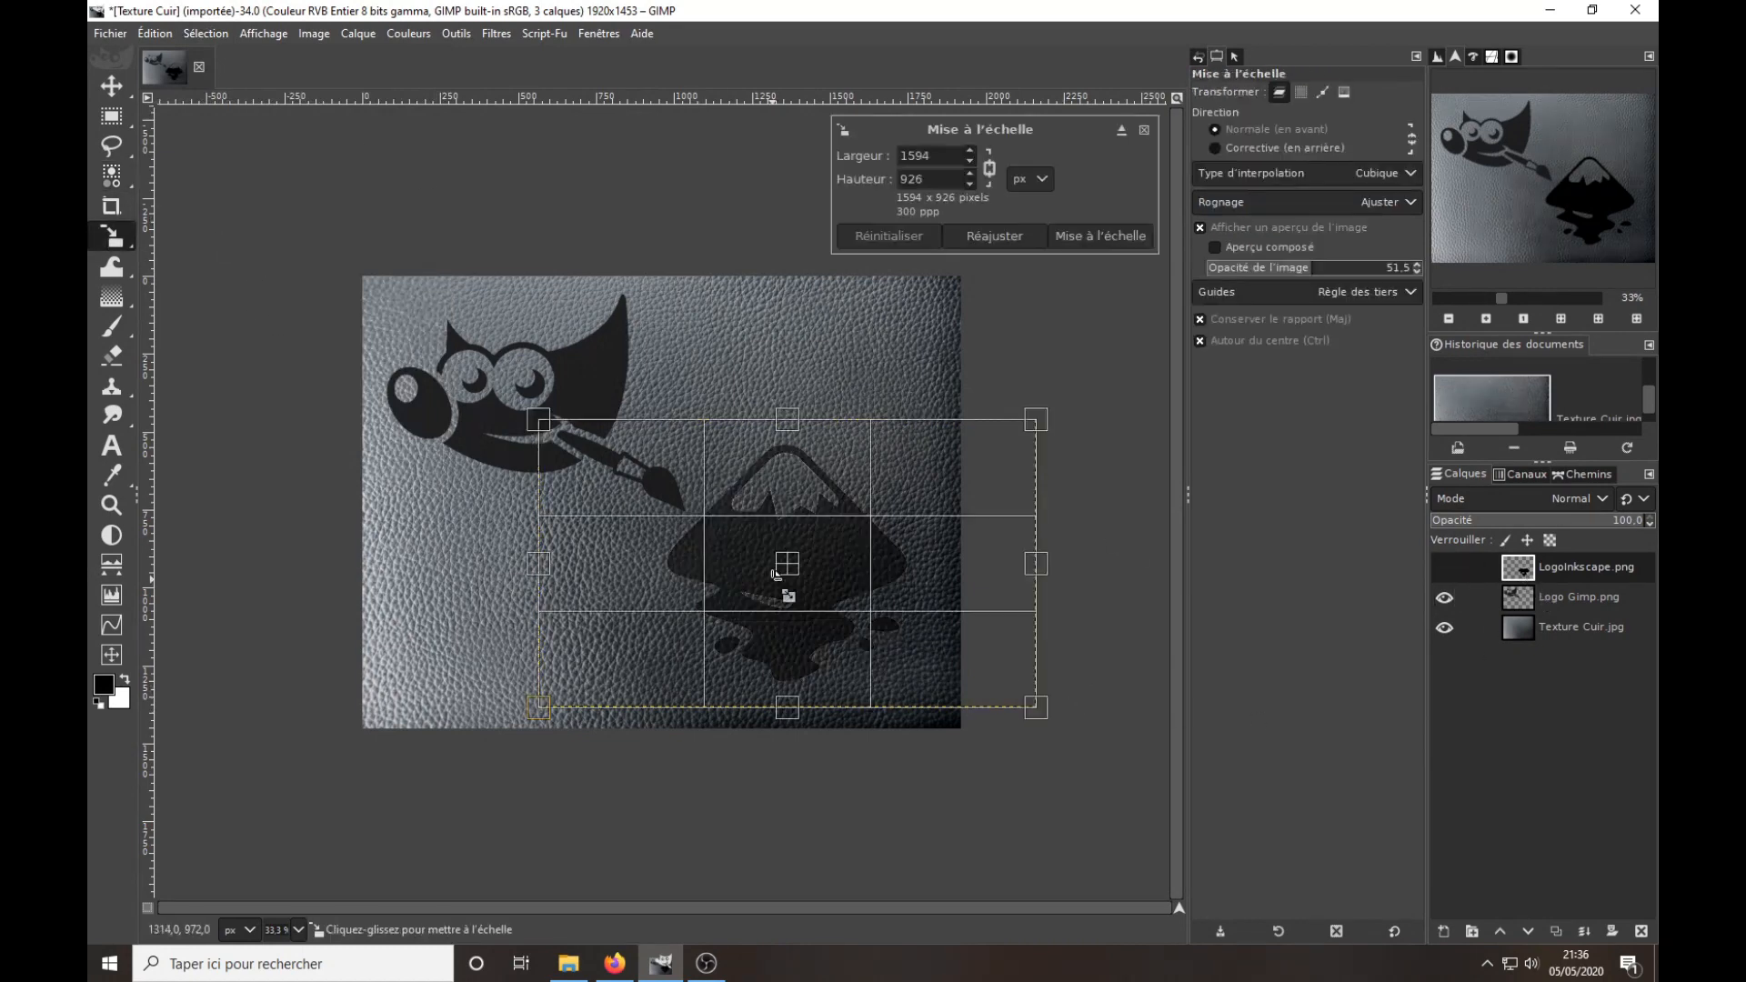
drag(561, 684, 482, 766)
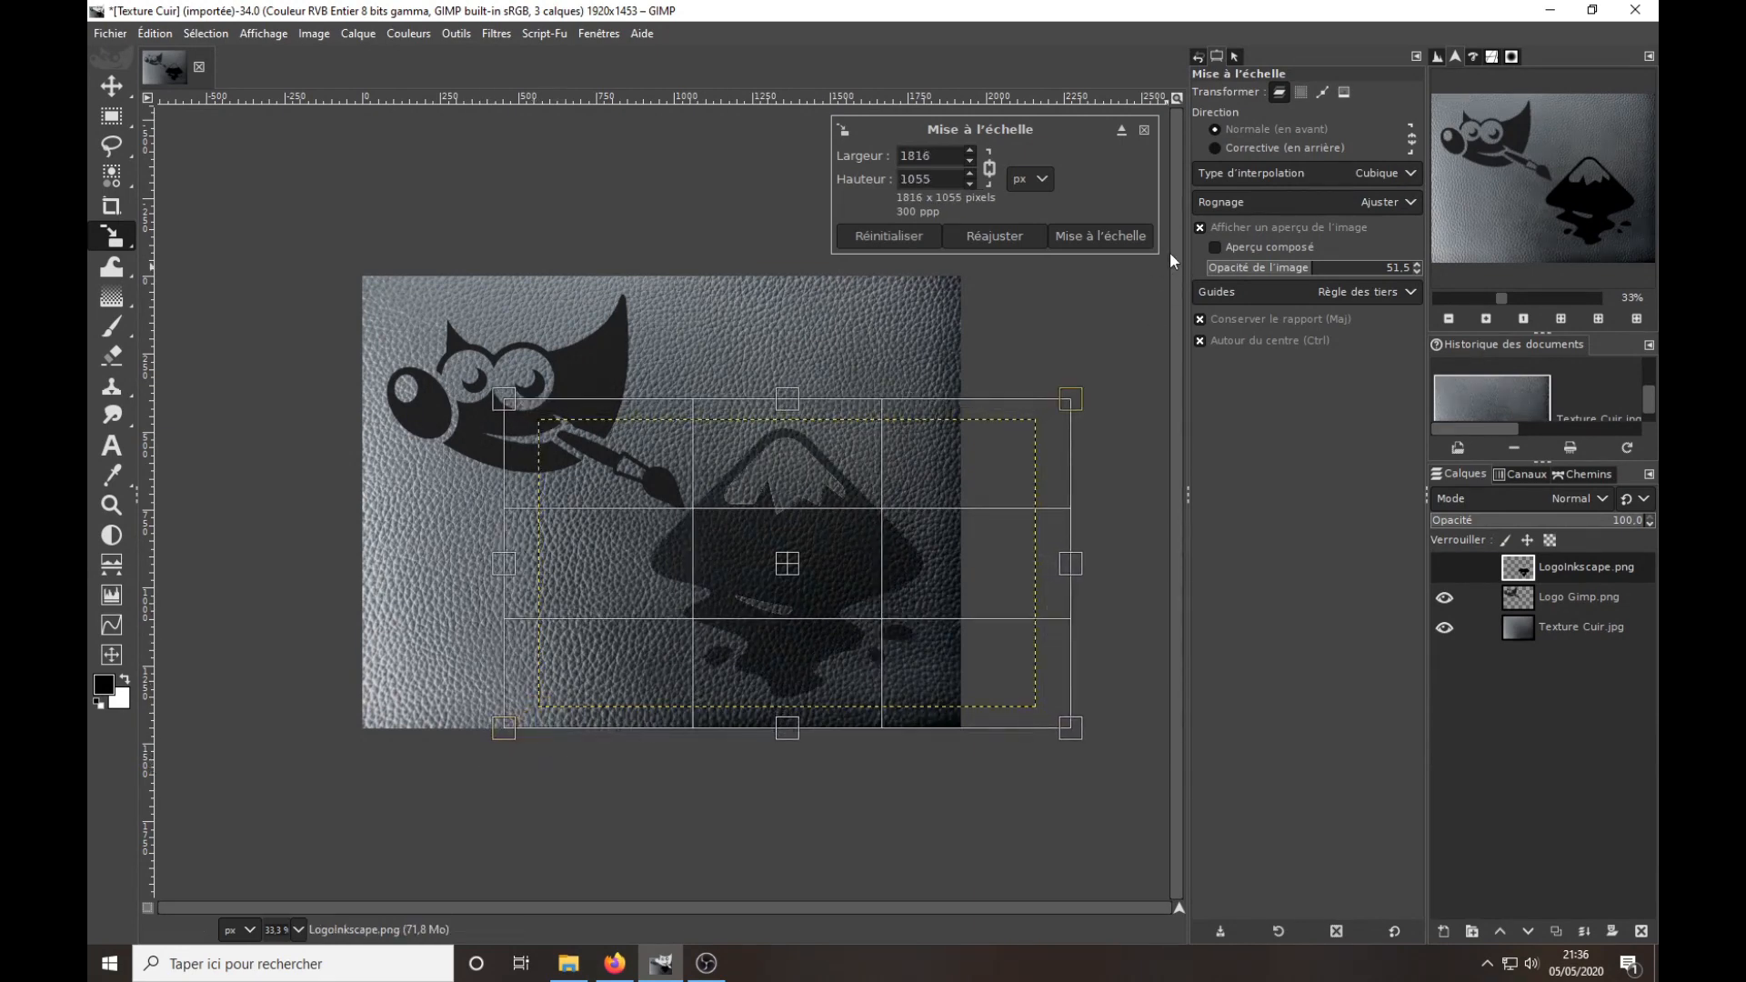
click(1100, 235)
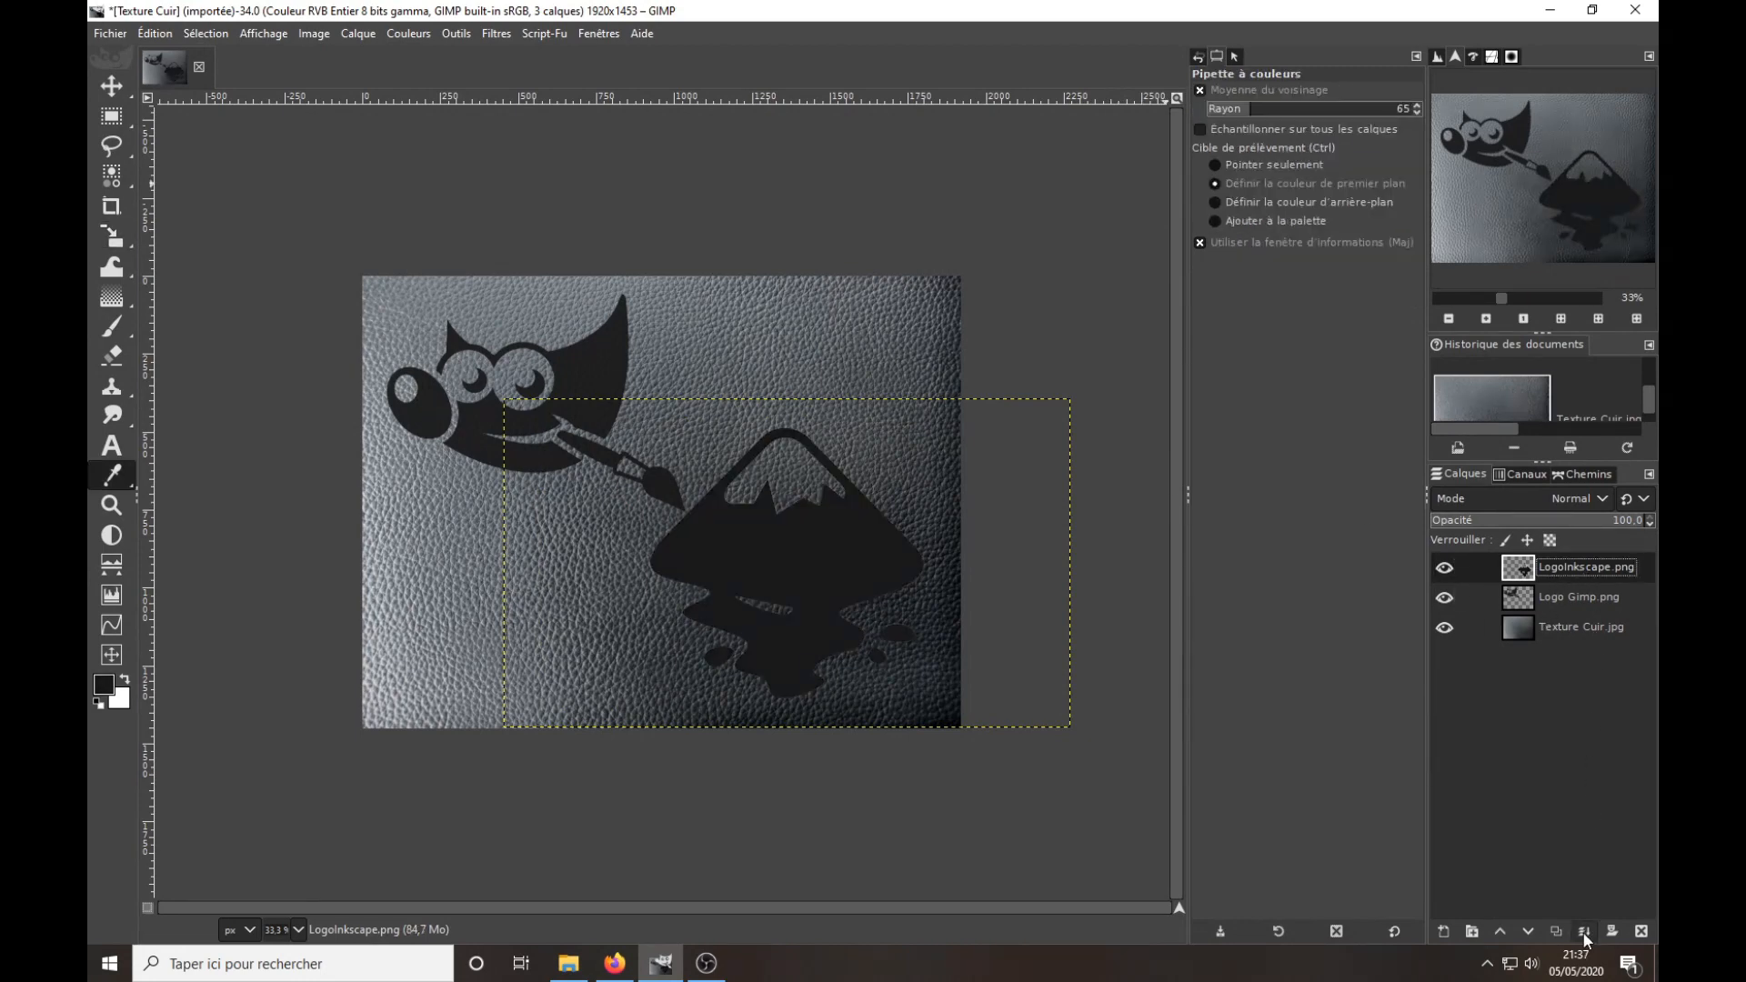
- Merge the Inkscape logo layer down onto the Gimp logo layer and rename the merged layer LogoOri
click(1583, 930)
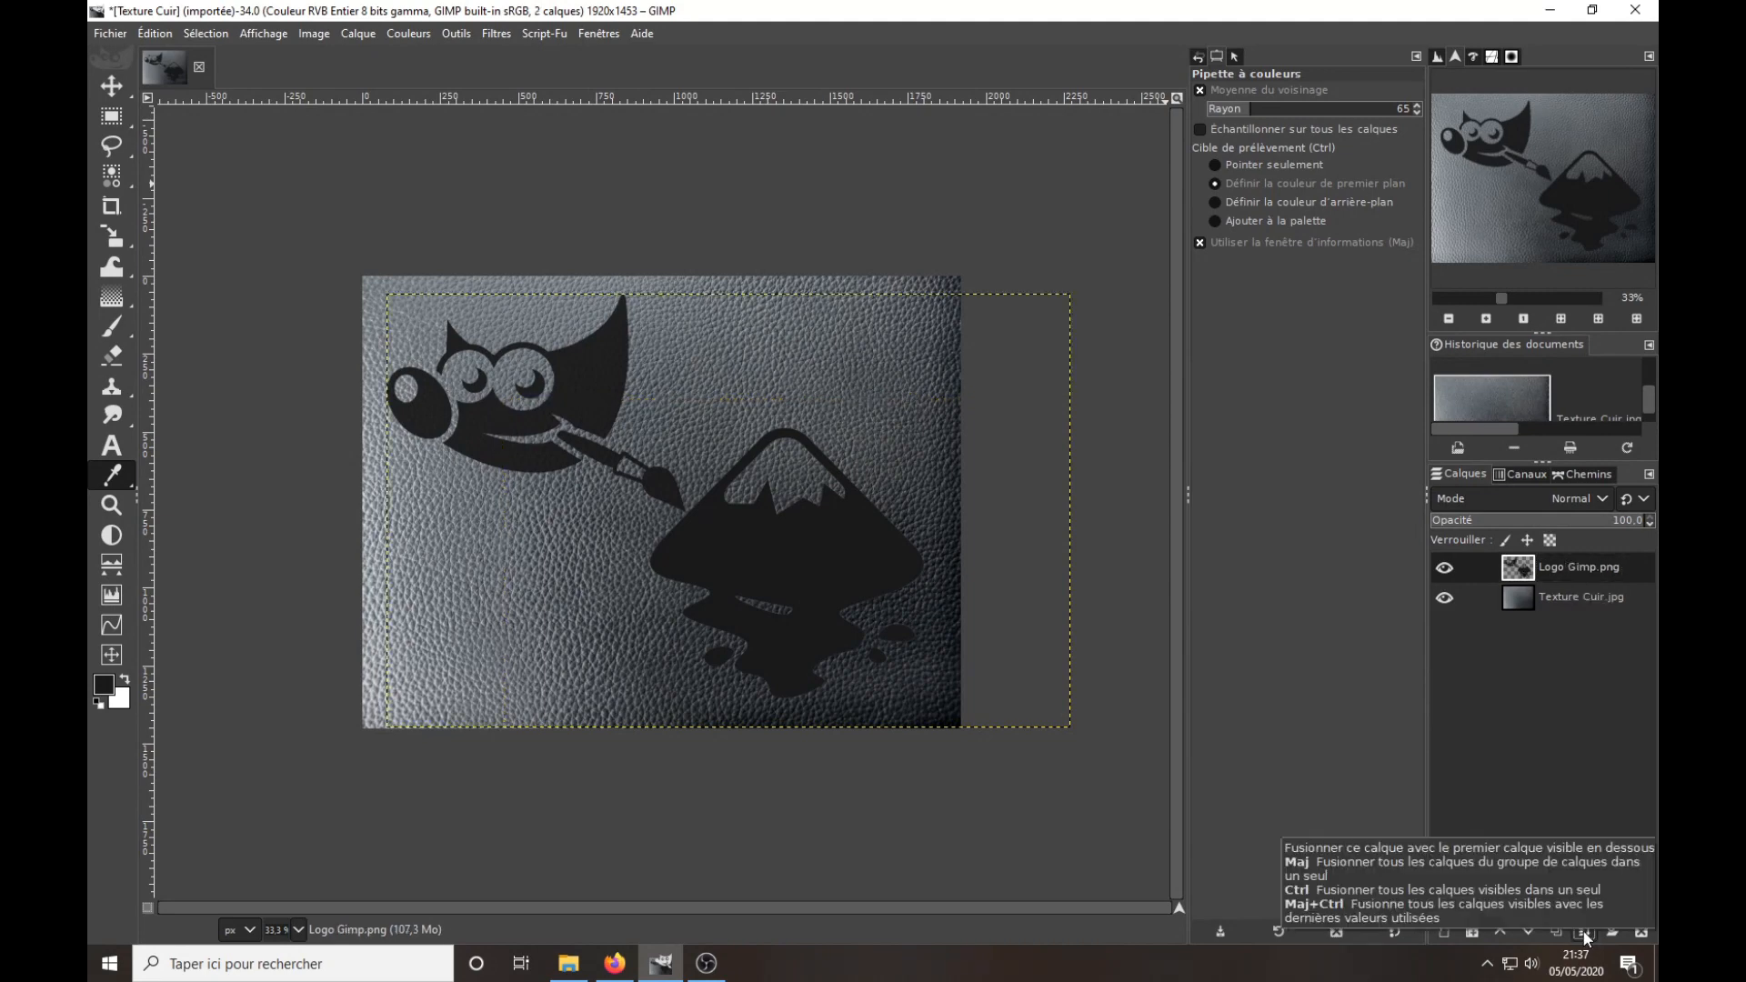
double_click(1563, 566)
click(1566, 566)
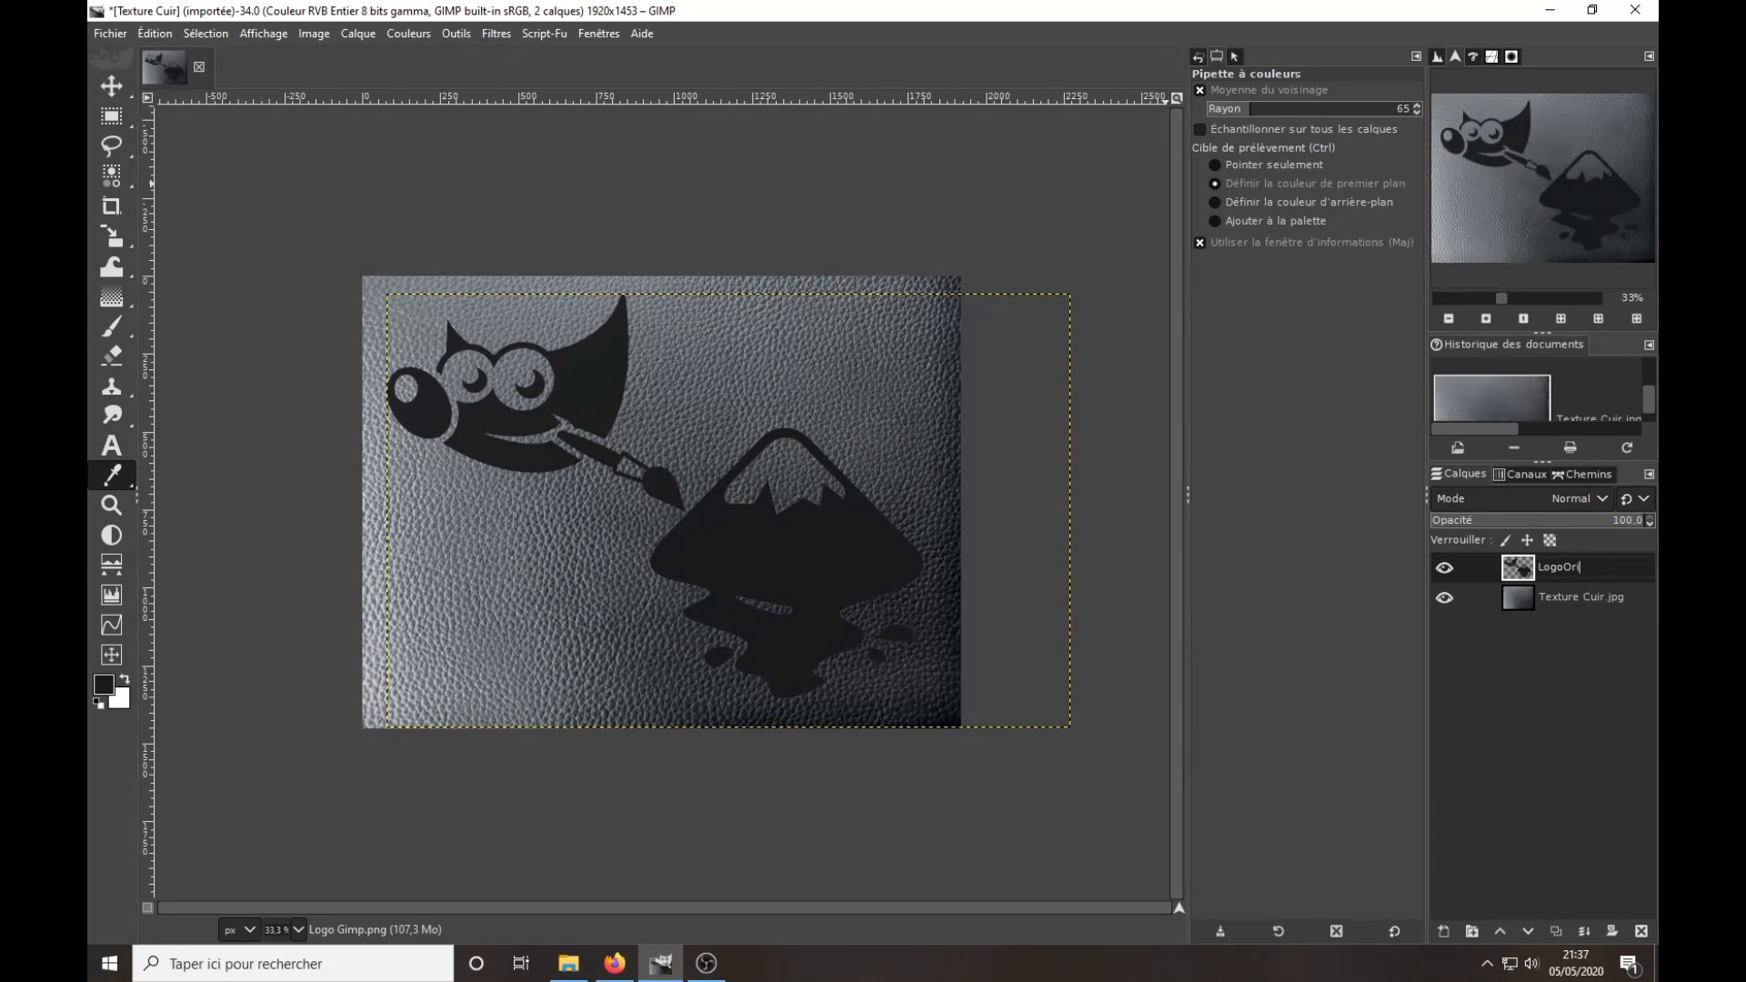
text(Ori)
key(Return)
- Place the LogoOri layer below the leather texture layer and turn its alpha channel into a selection
drag(1528, 569, 1525, 628)
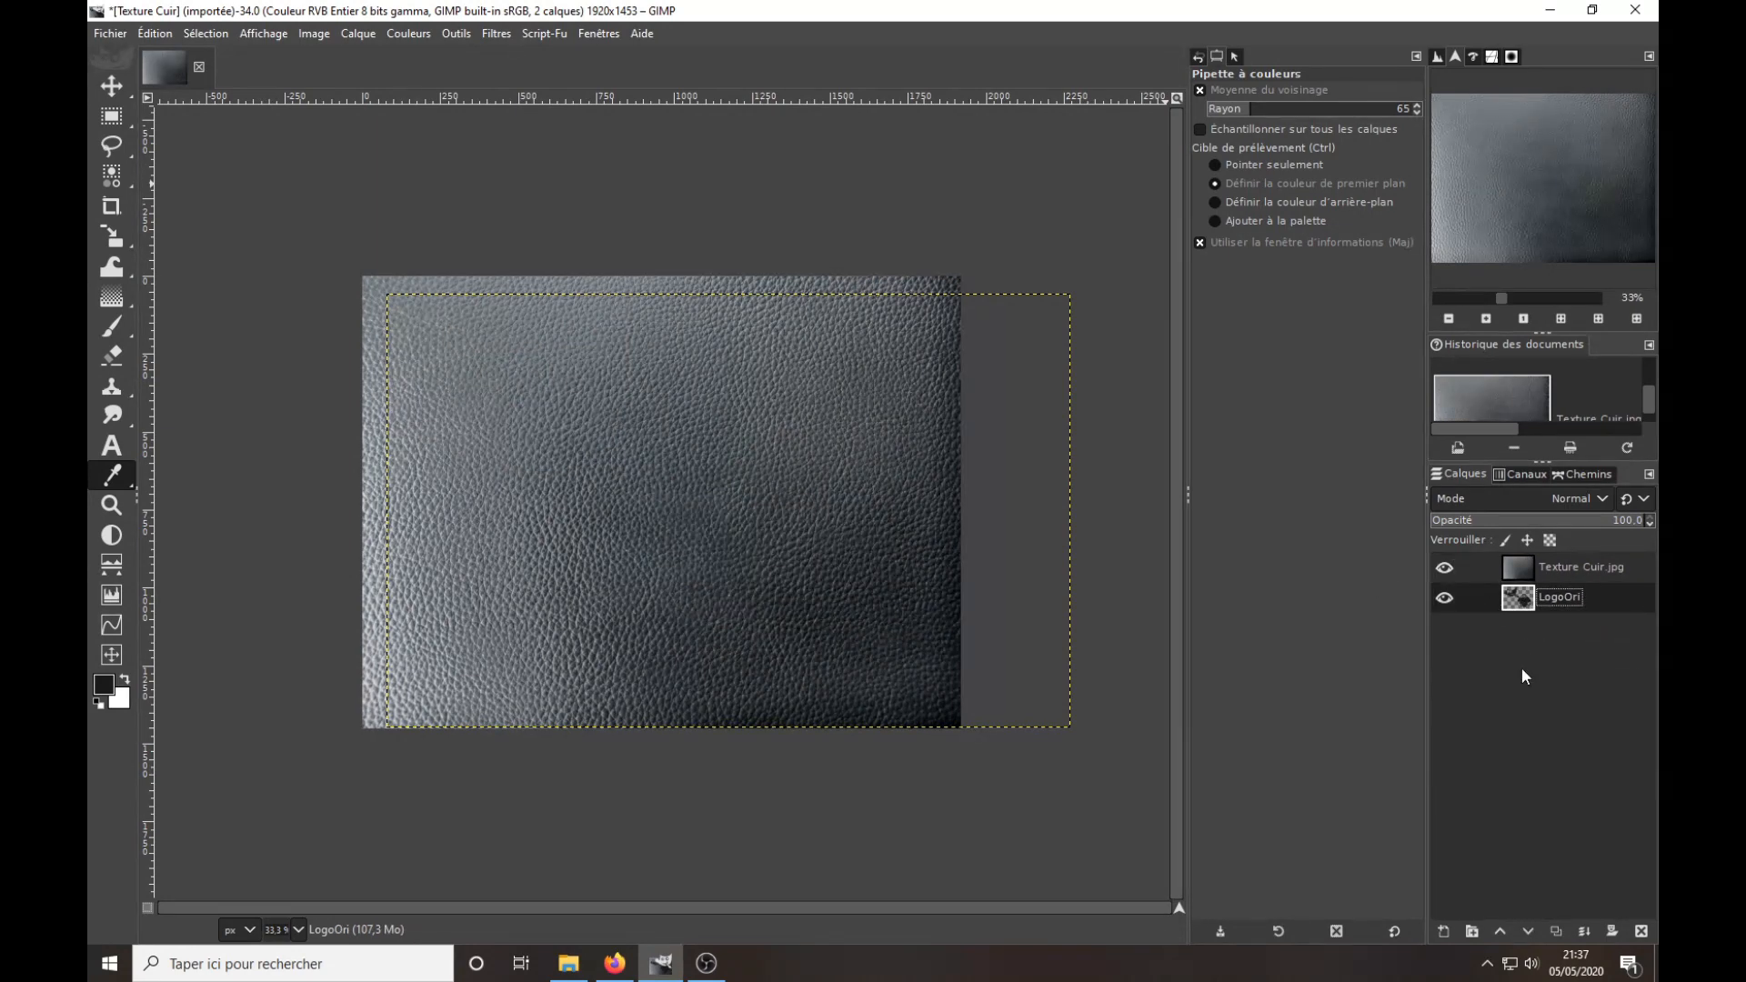
right_click(1528, 615)
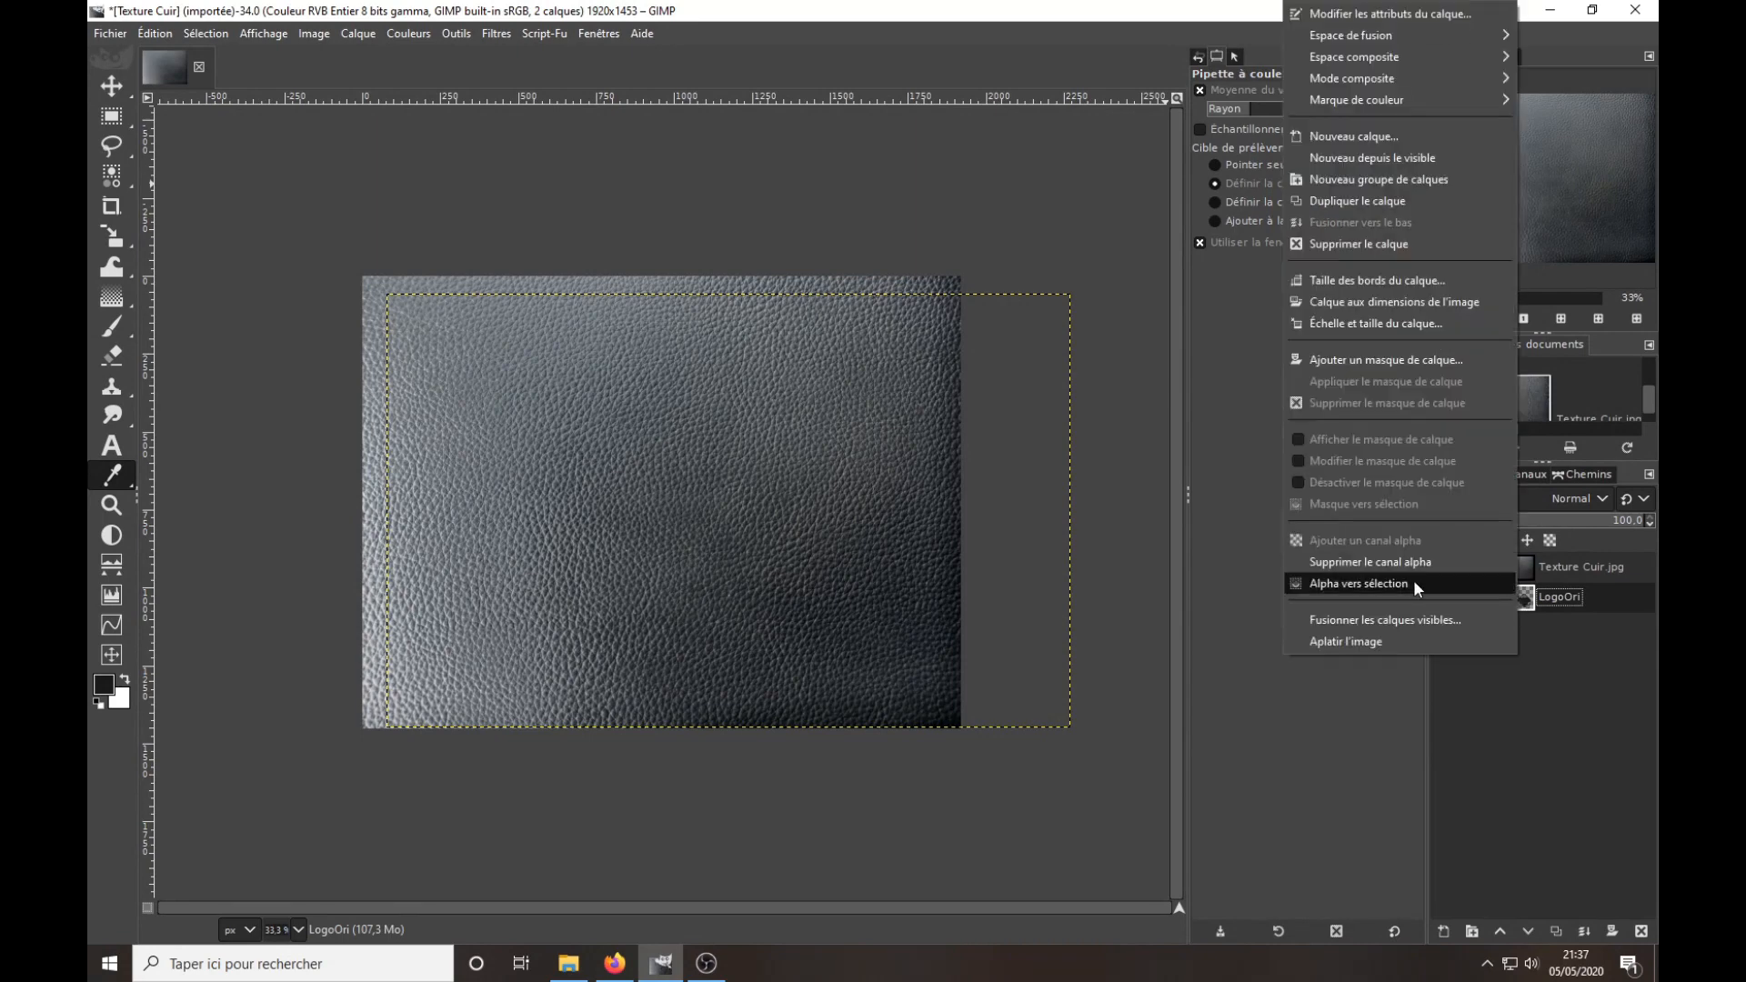
click(1412, 580)
- Create a transparent 1920 × 1453 px layer named Logo #1 above the Texture Cuir.jpg layer
click(1491, 568)
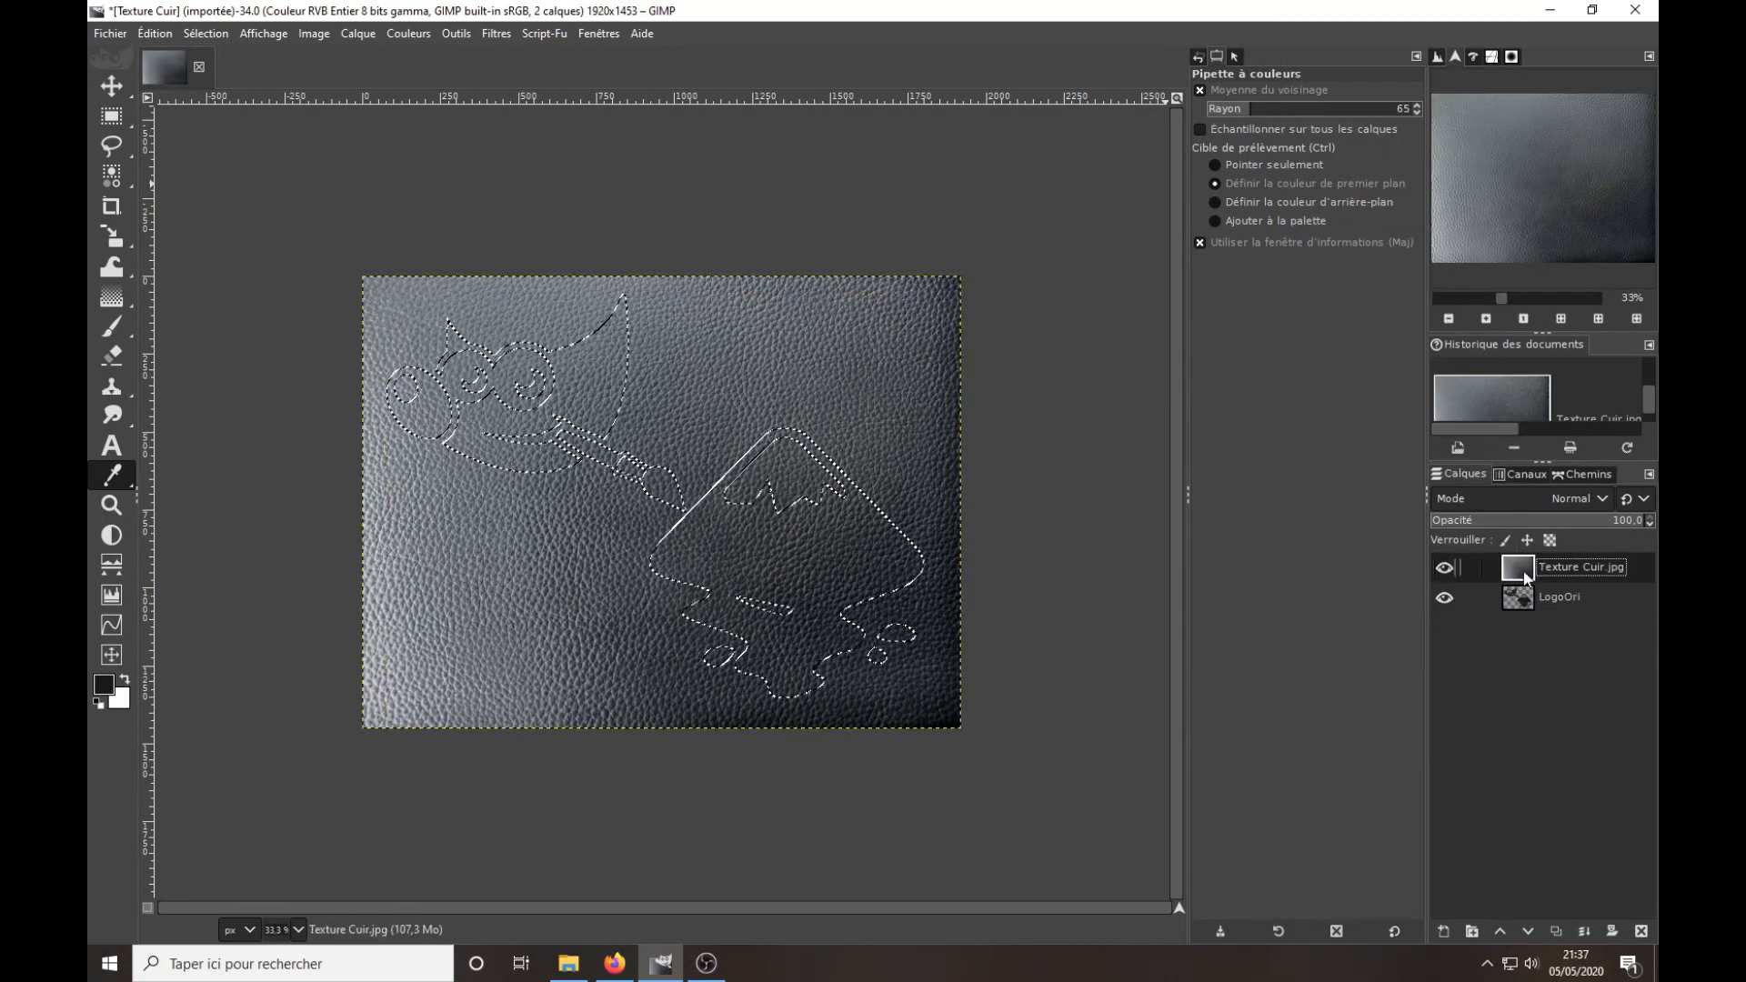
click(1446, 931)
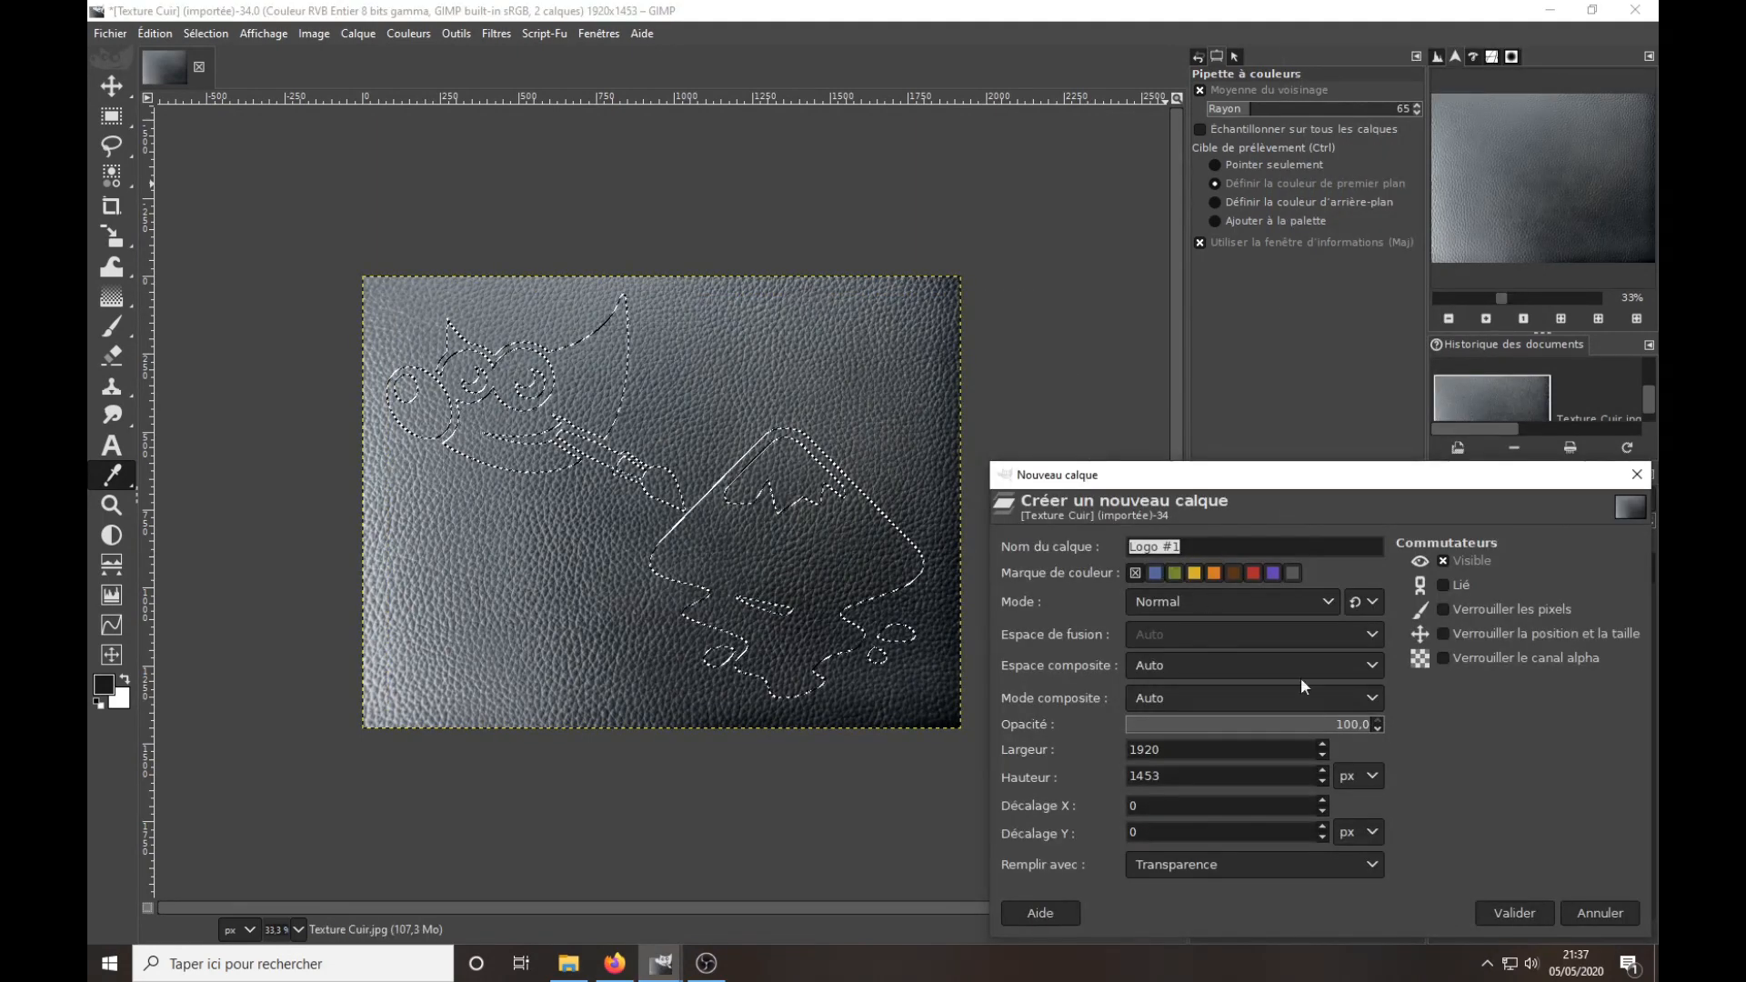
click(1511, 914)
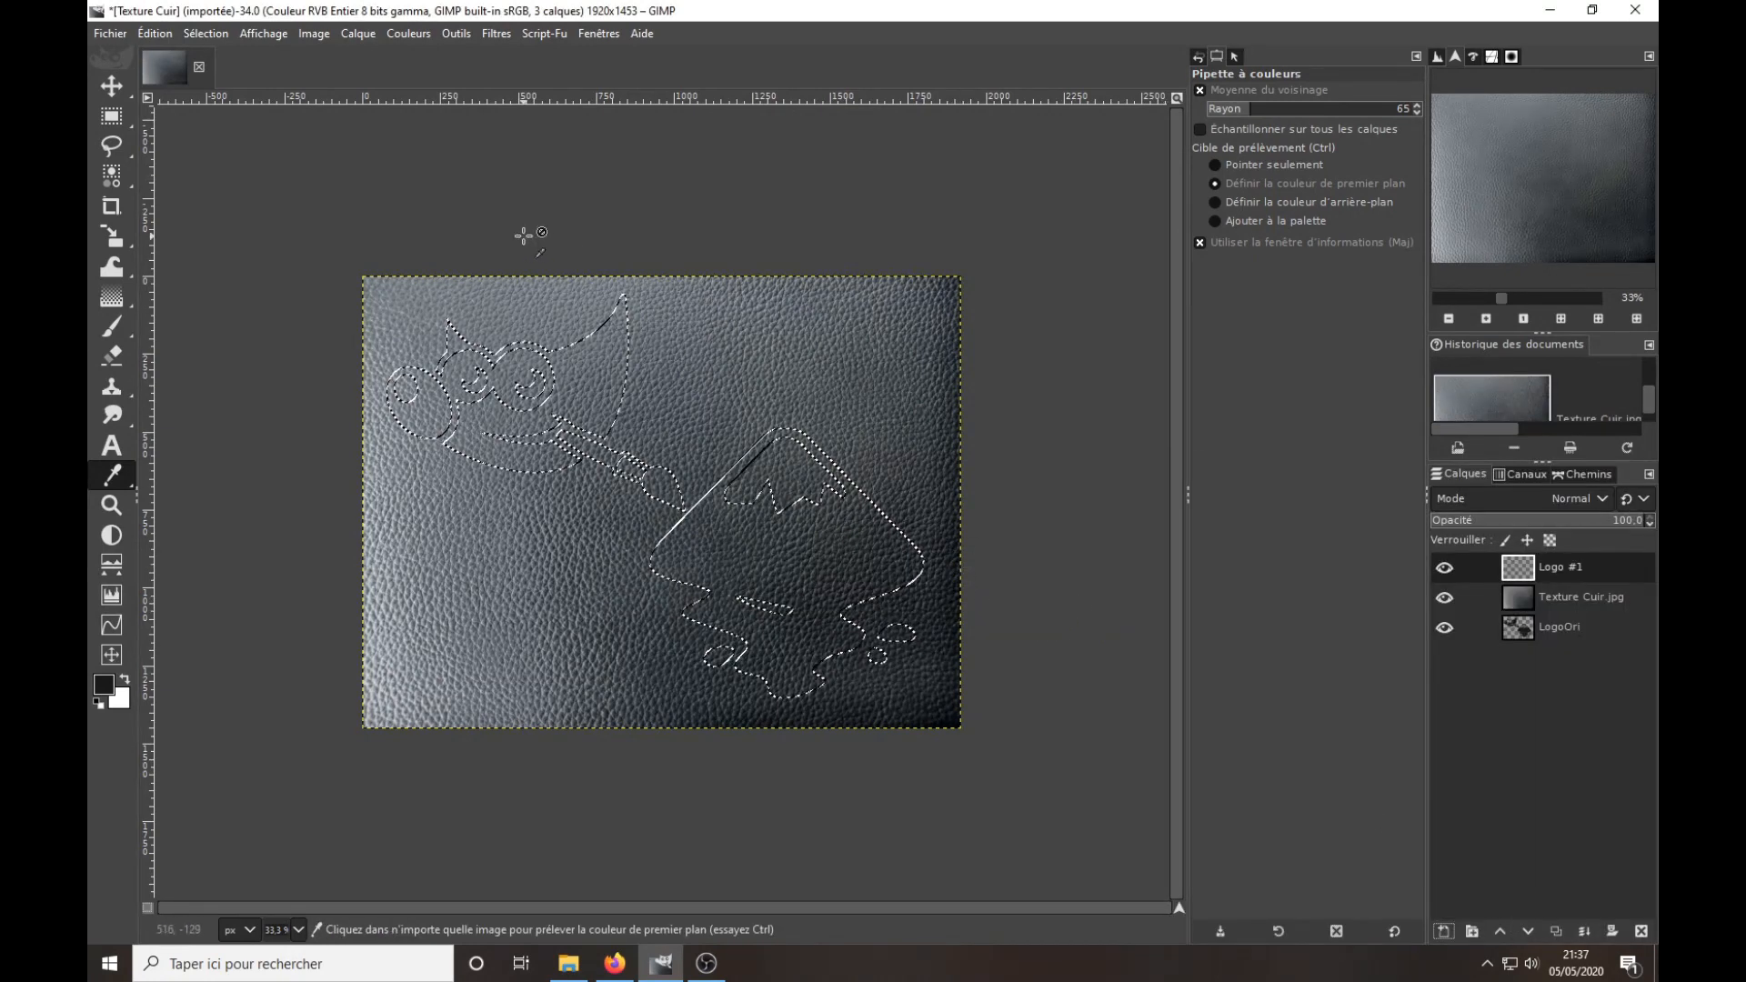
- Reset the foreground and background colours to the default black and white
click(102, 686)
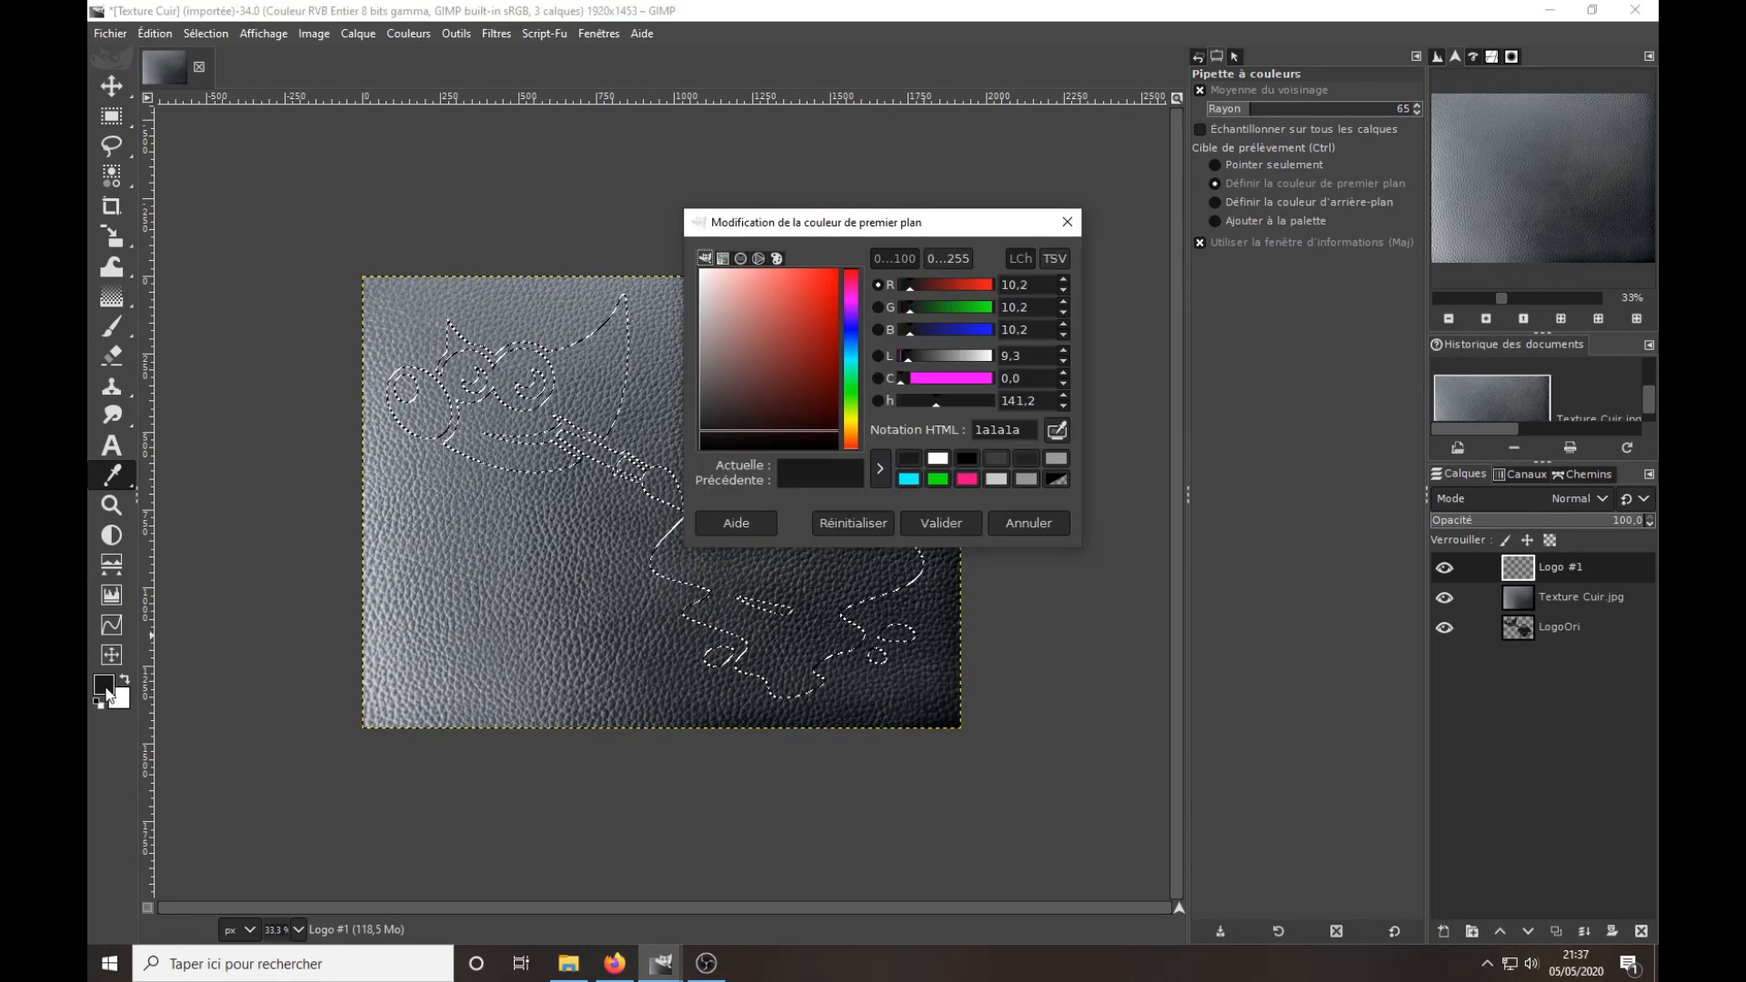
click(1005, 525)
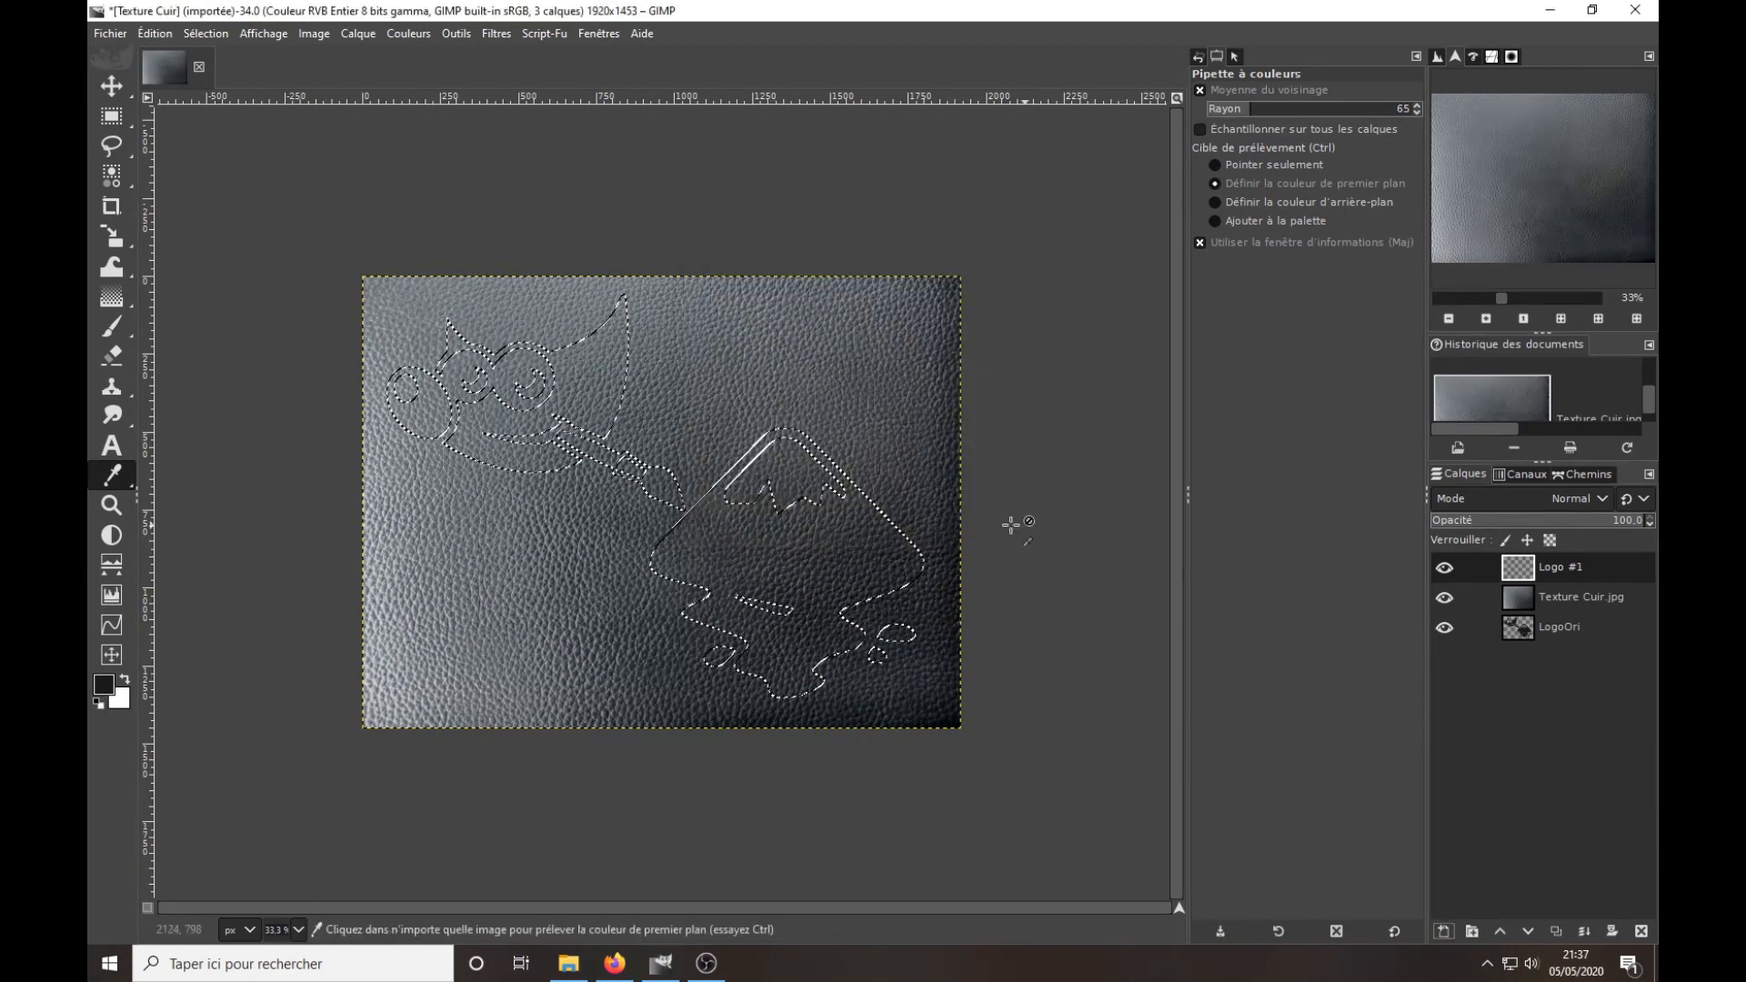
click(96, 698)
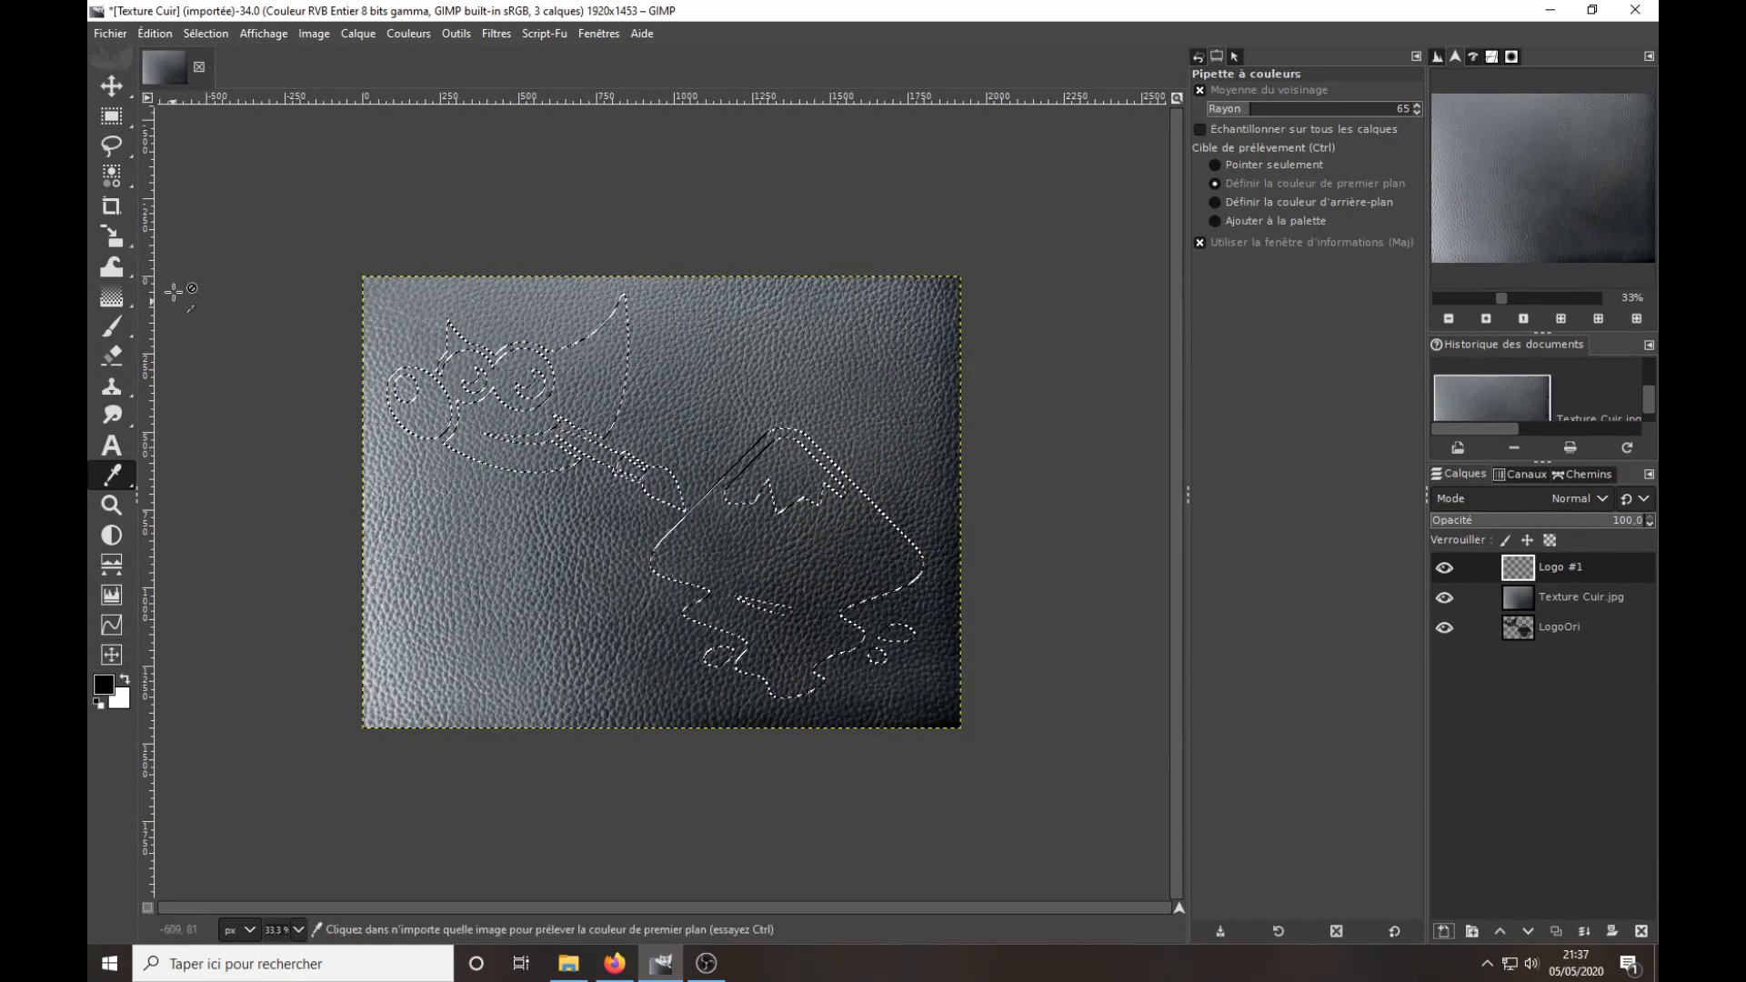
- Feather the logo selection by 10 px
click(205, 34)
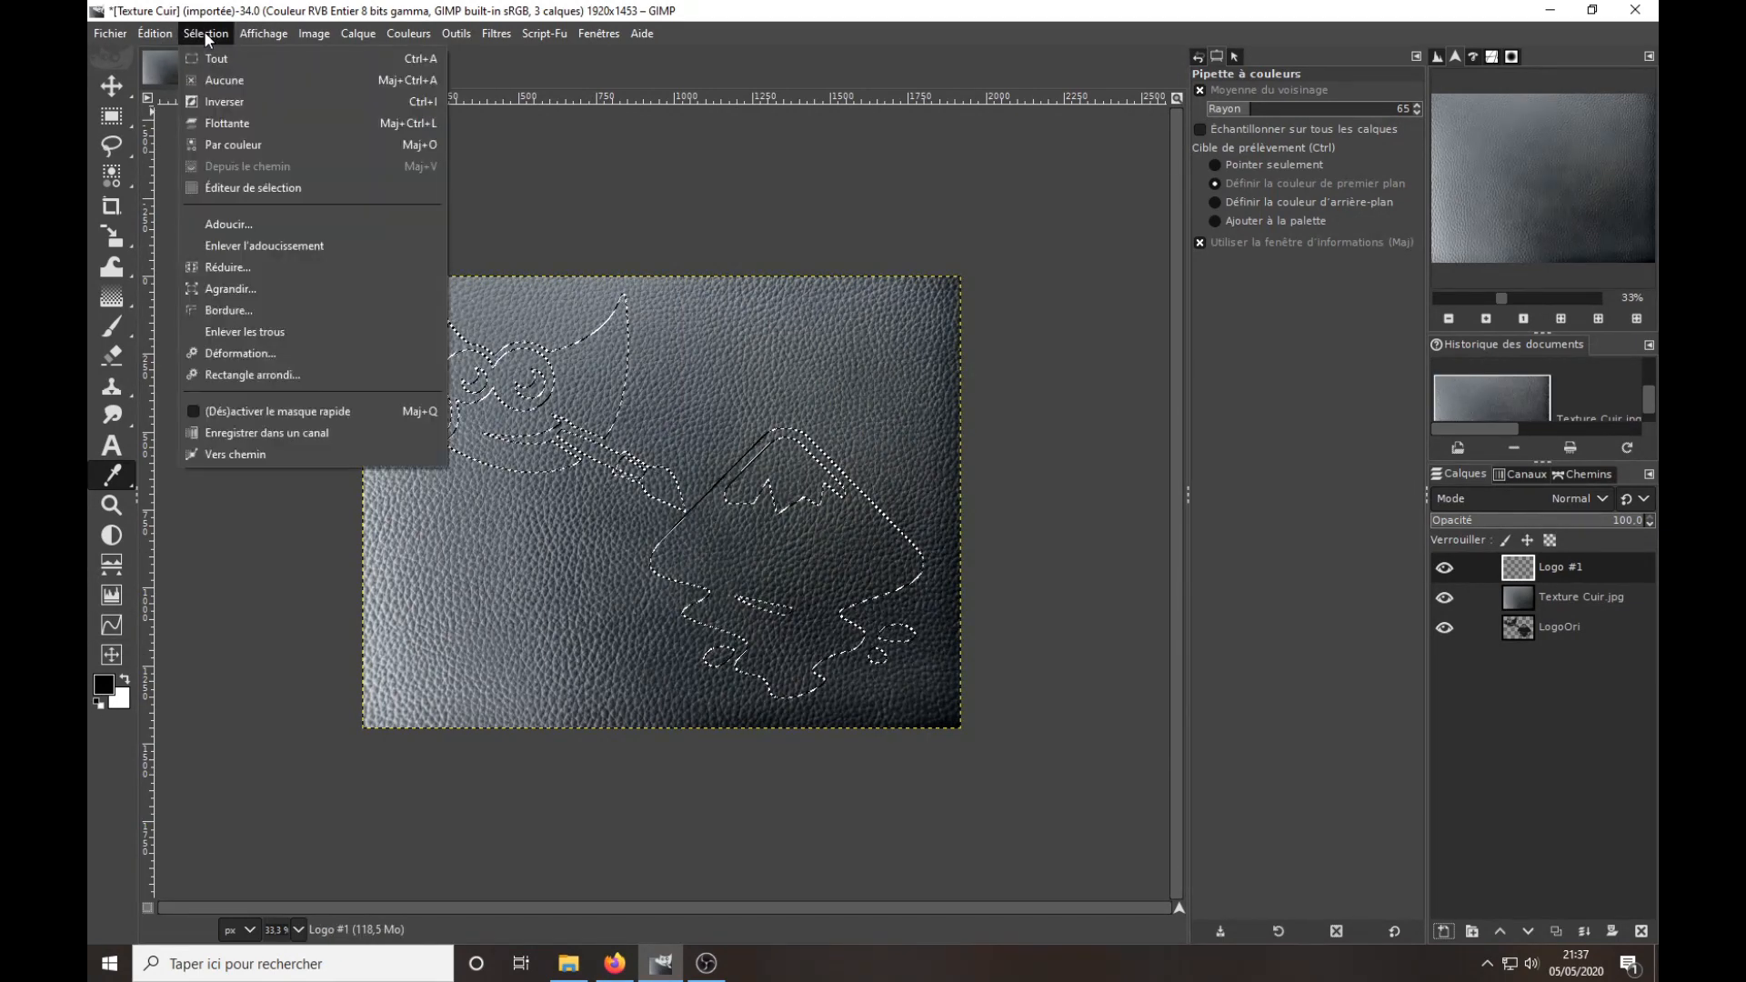
click(228, 224)
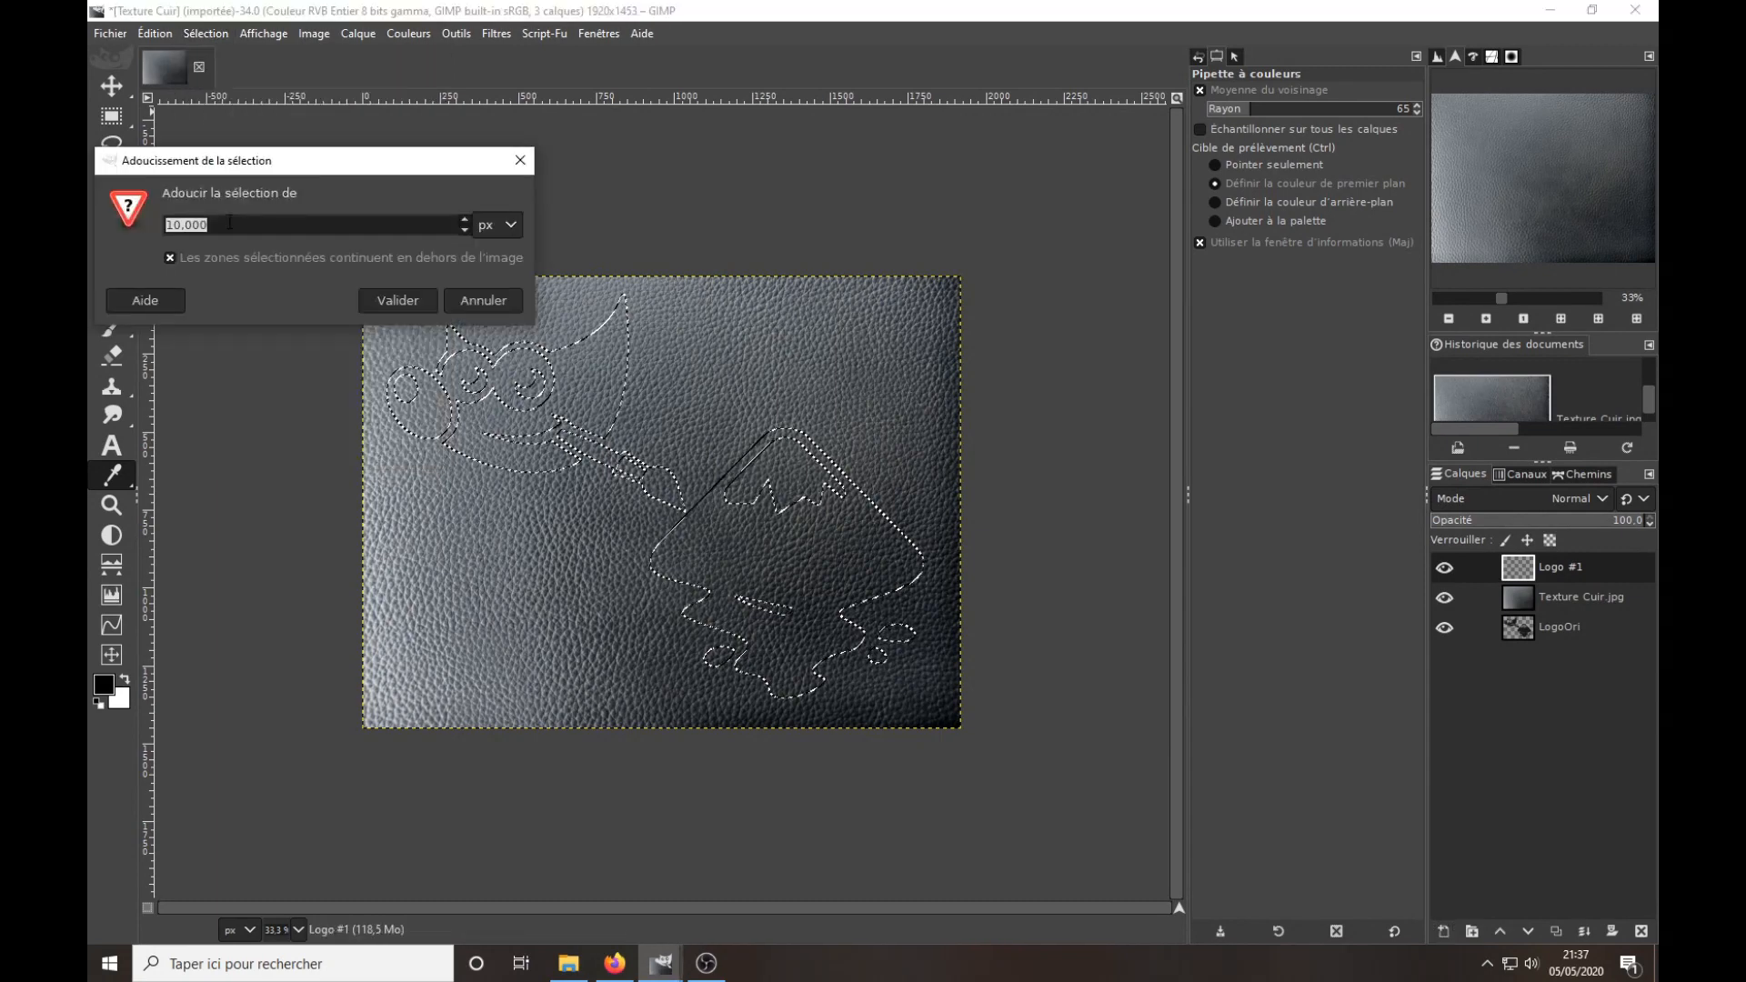
click(400, 300)
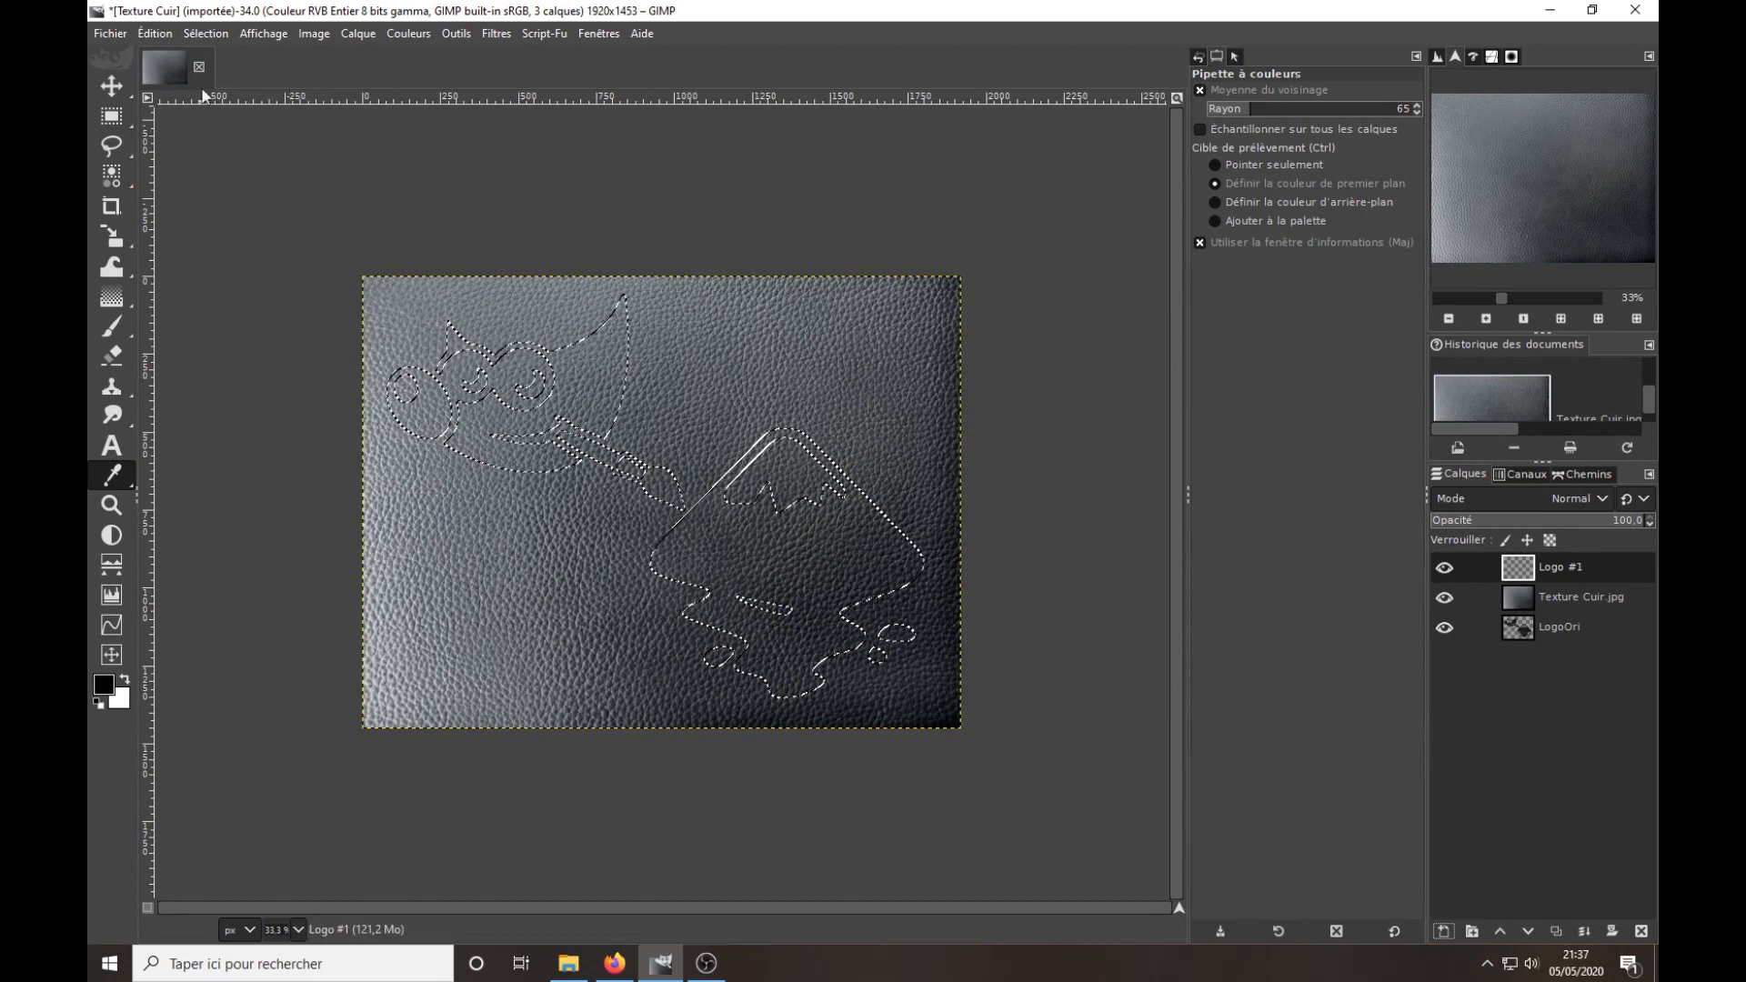
- Fill the logo selection on the Logo #1 layer with the black foreground colour and clear the selection
click(169, 37)
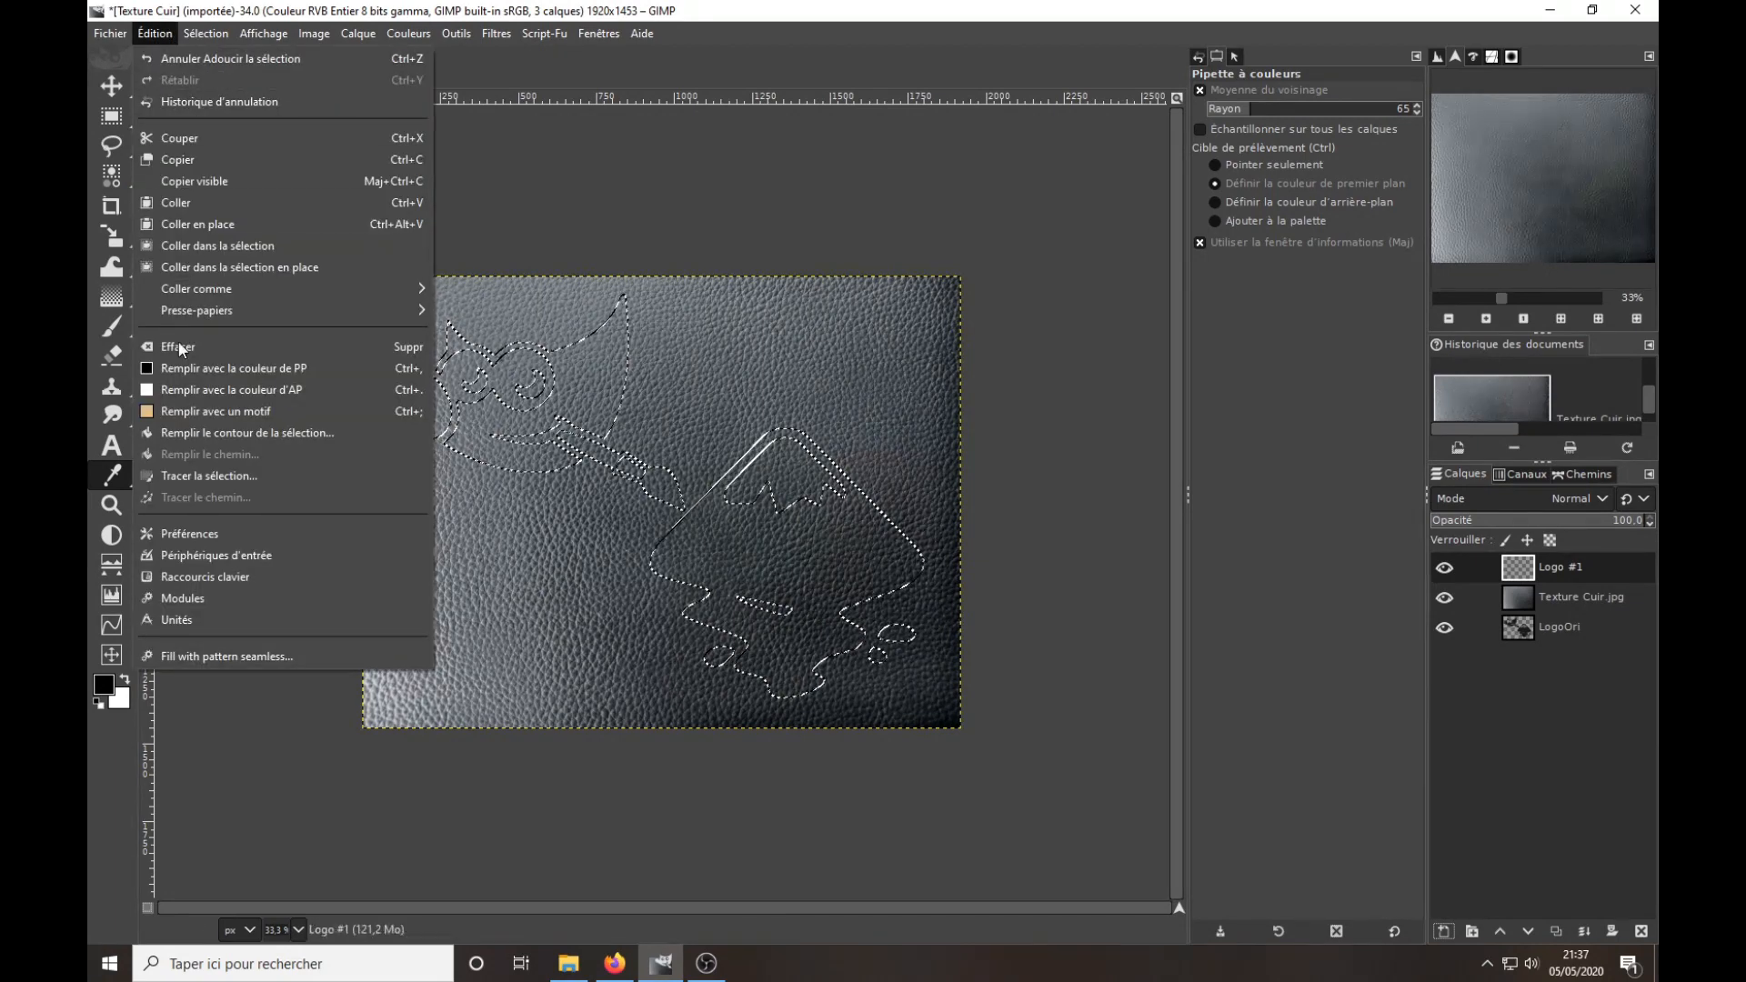
click(178, 376)
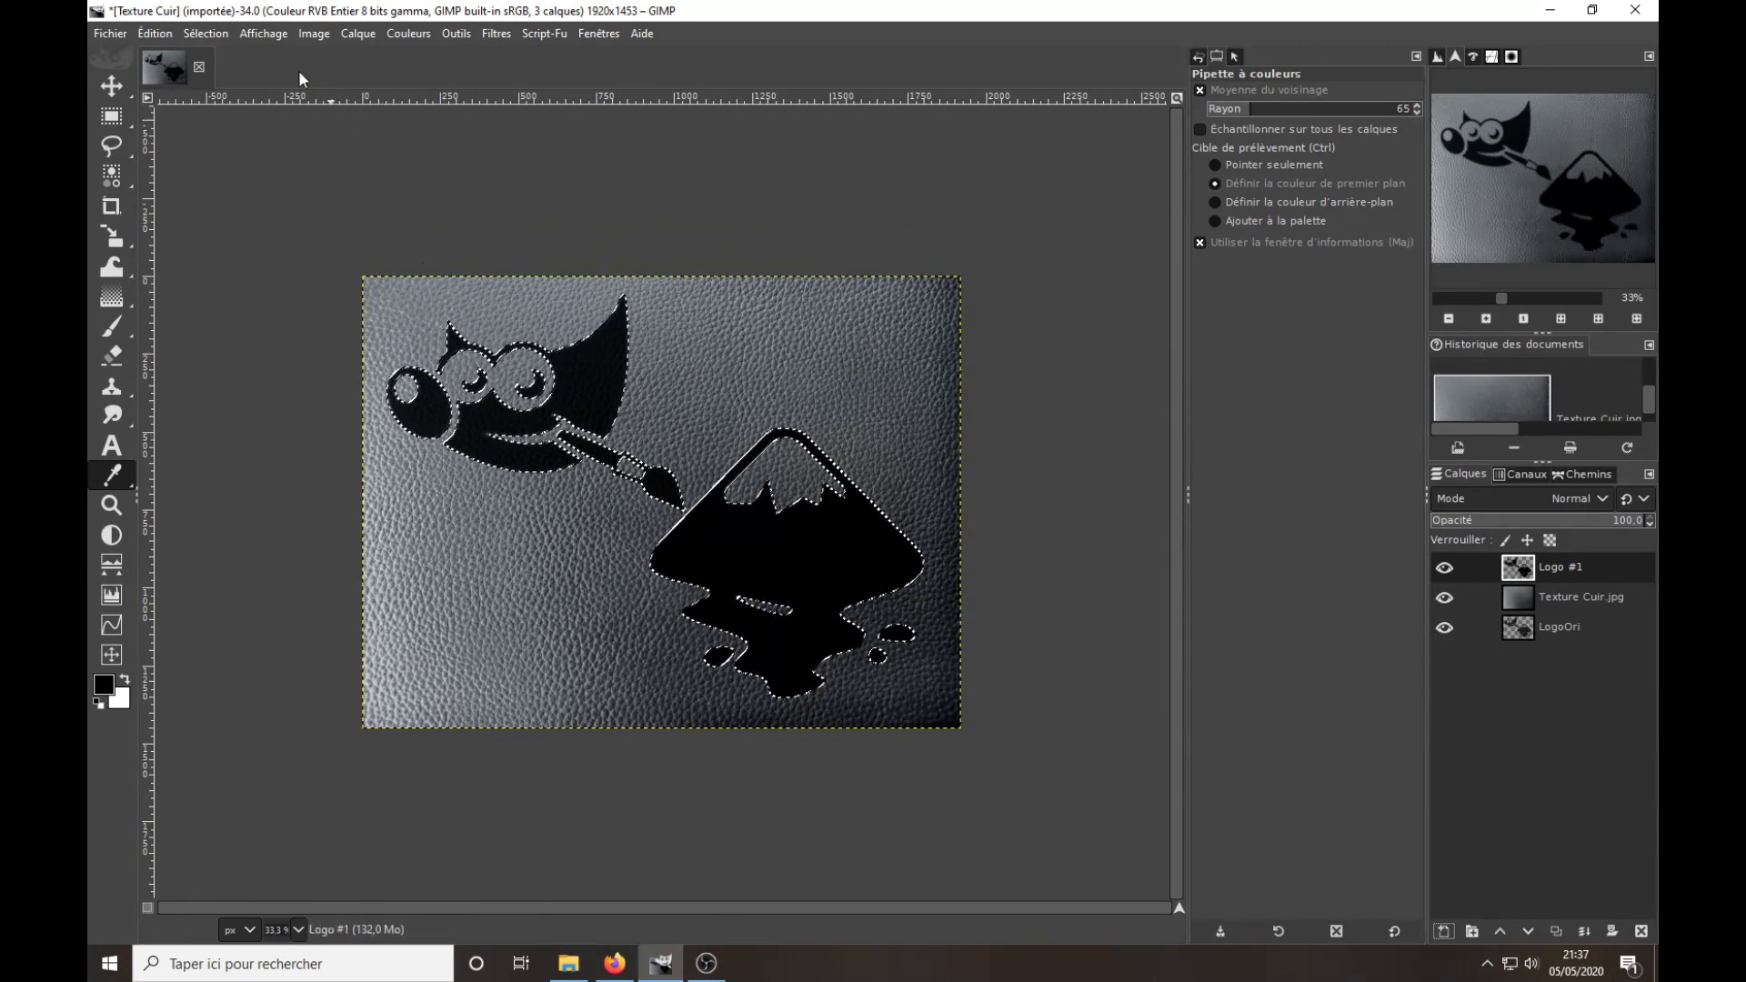
click(215, 36)
click(222, 74)
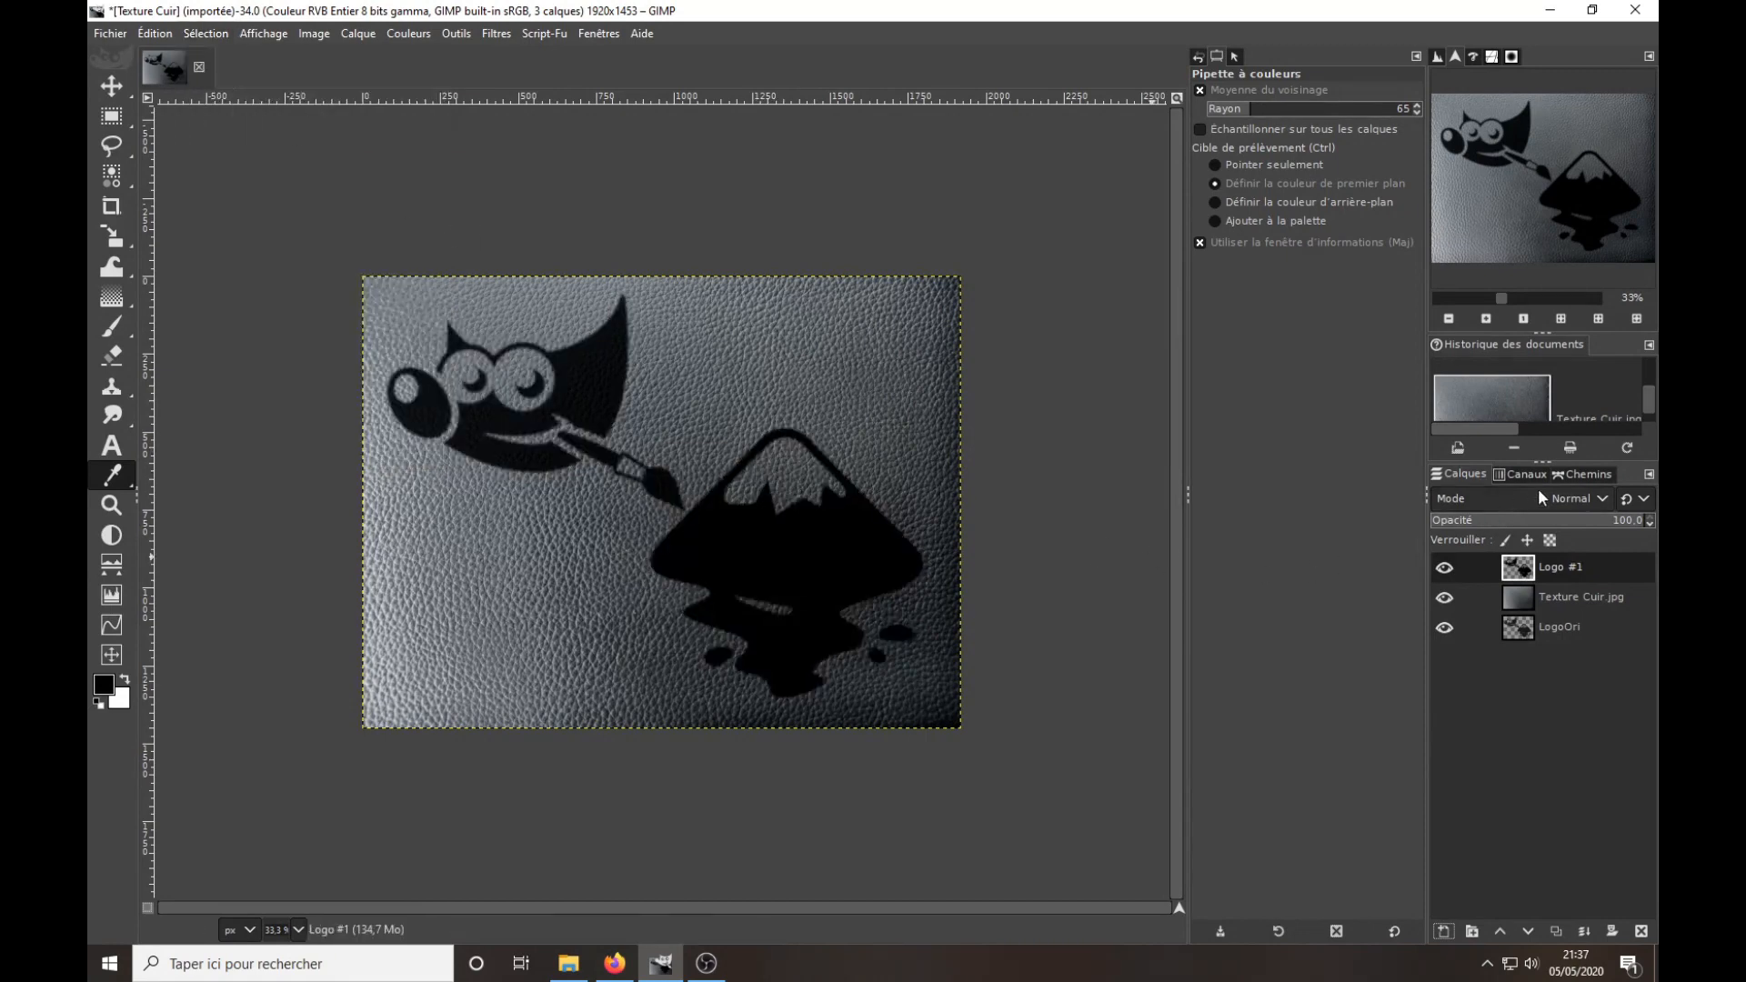
- Set the Logo #1 layer's blend mode to Lumière douce (Soft light)
click(1602, 499)
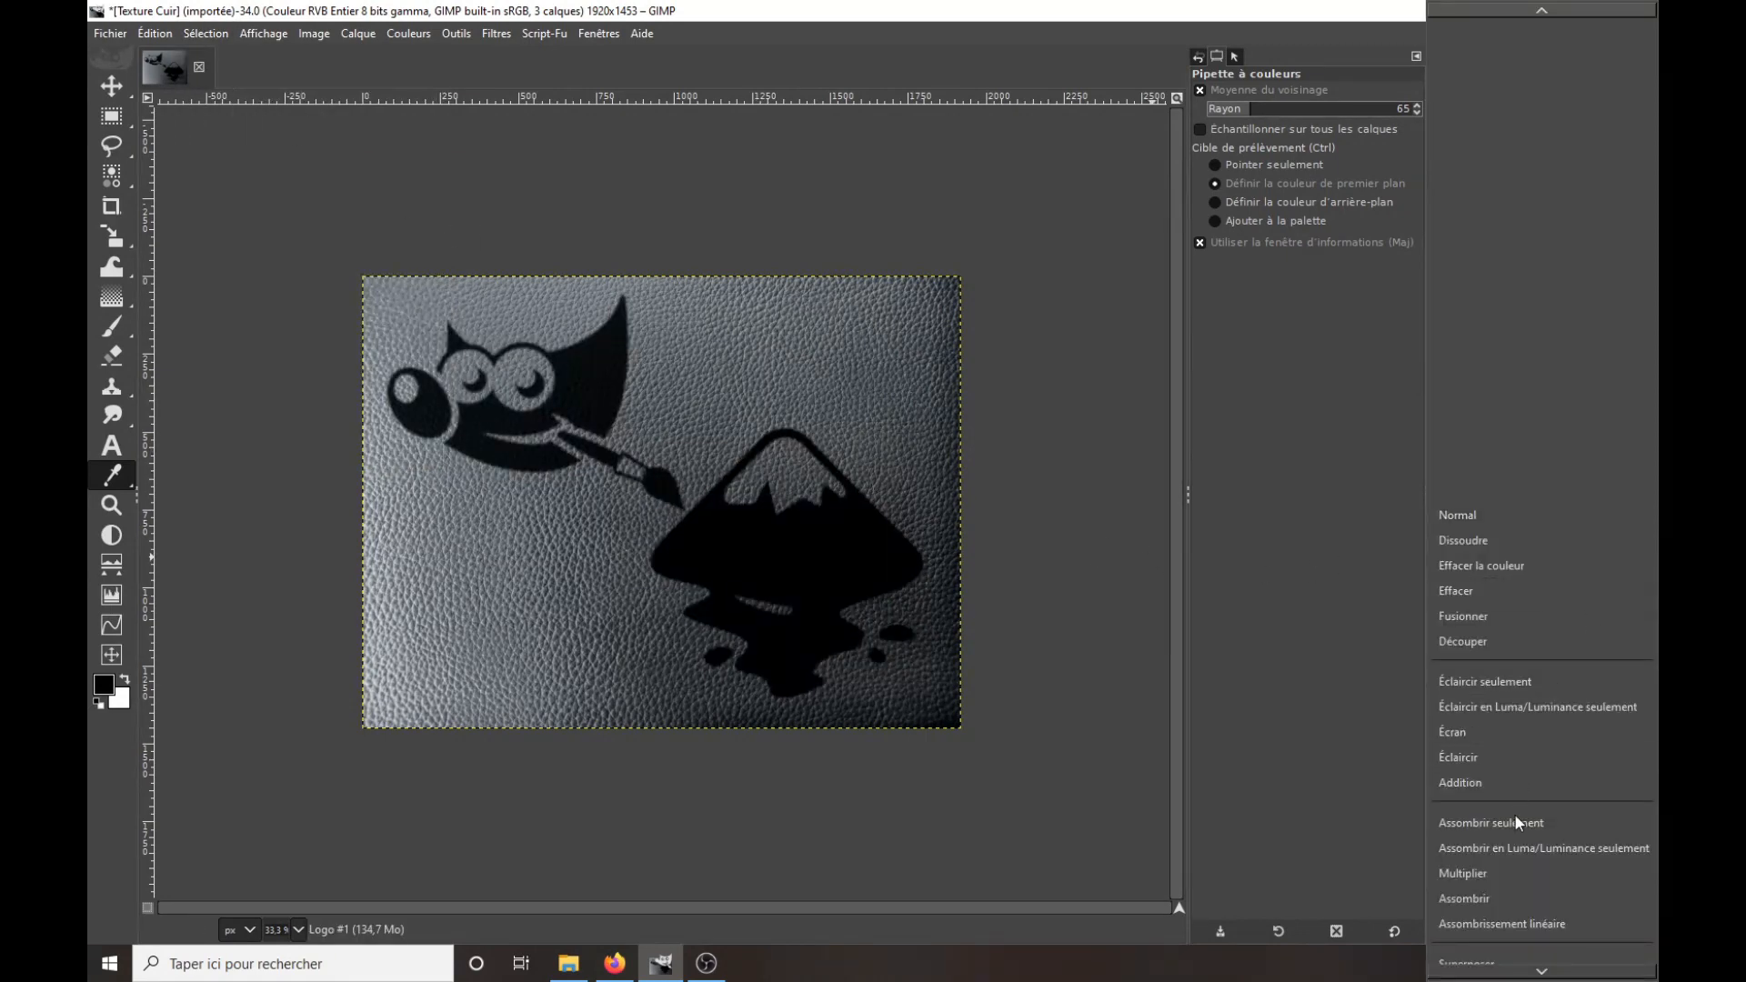
click(1477, 948)
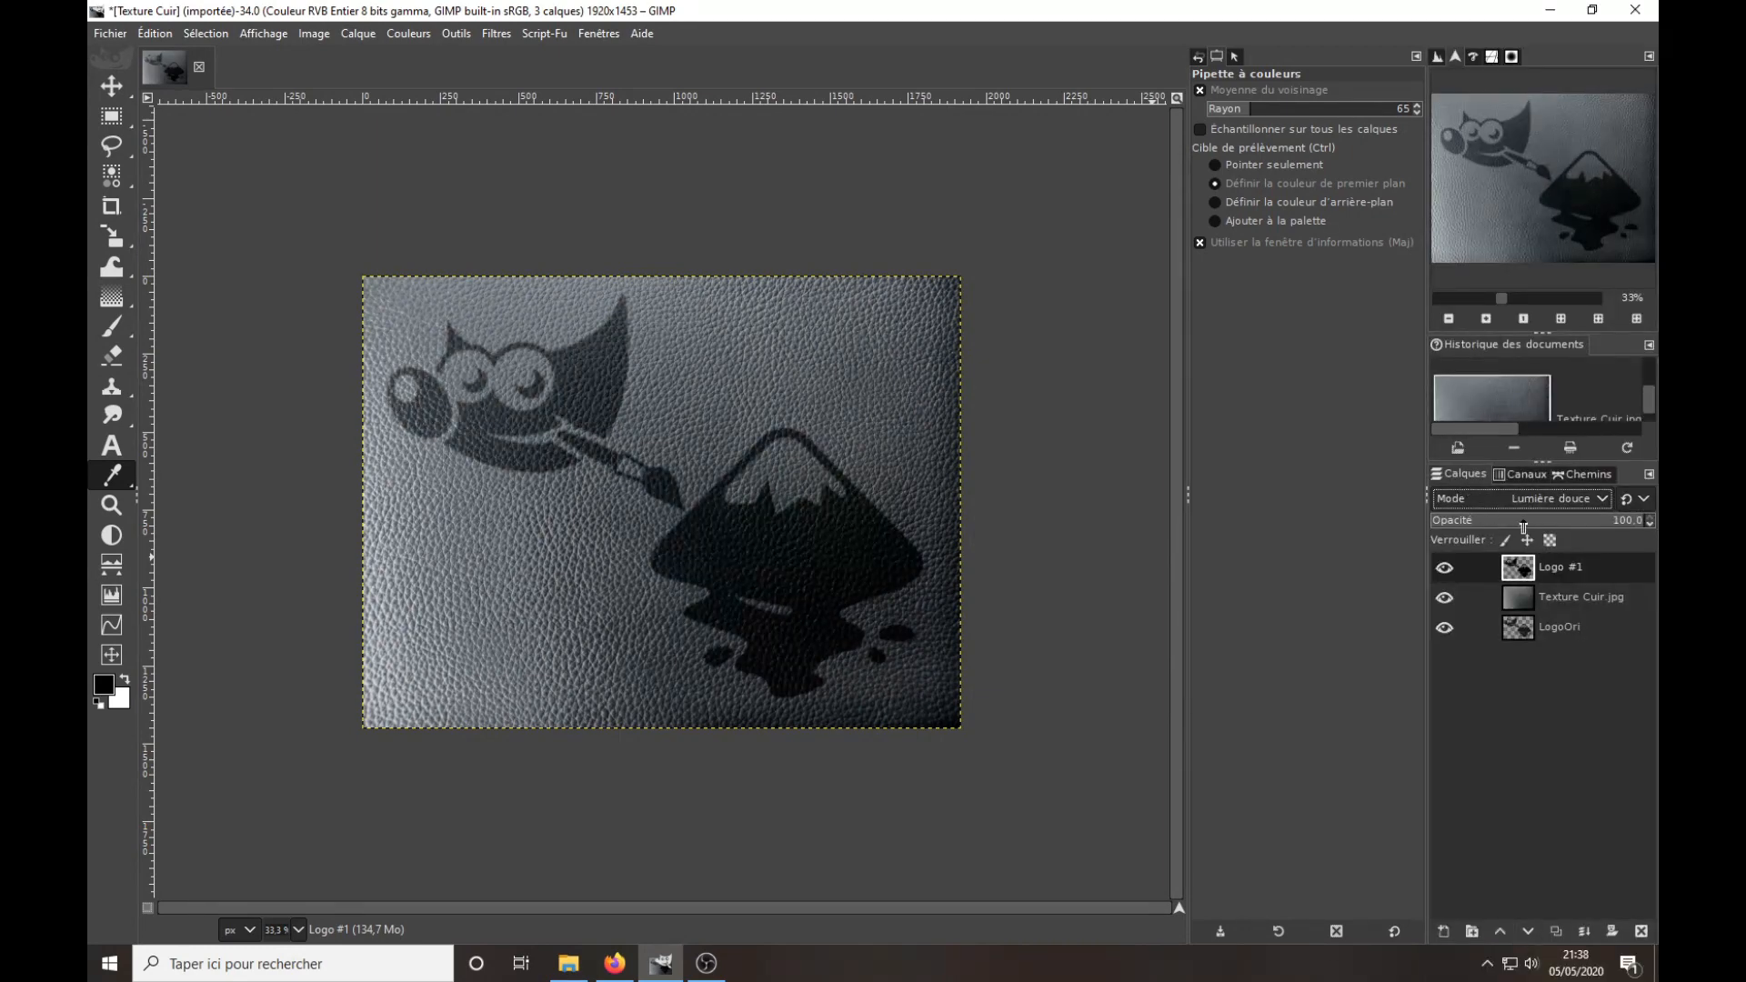
- Lower the Logo #1 layer's opacity to about 70%
click(1607, 520)
drag(1607, 520, 1582, 523)
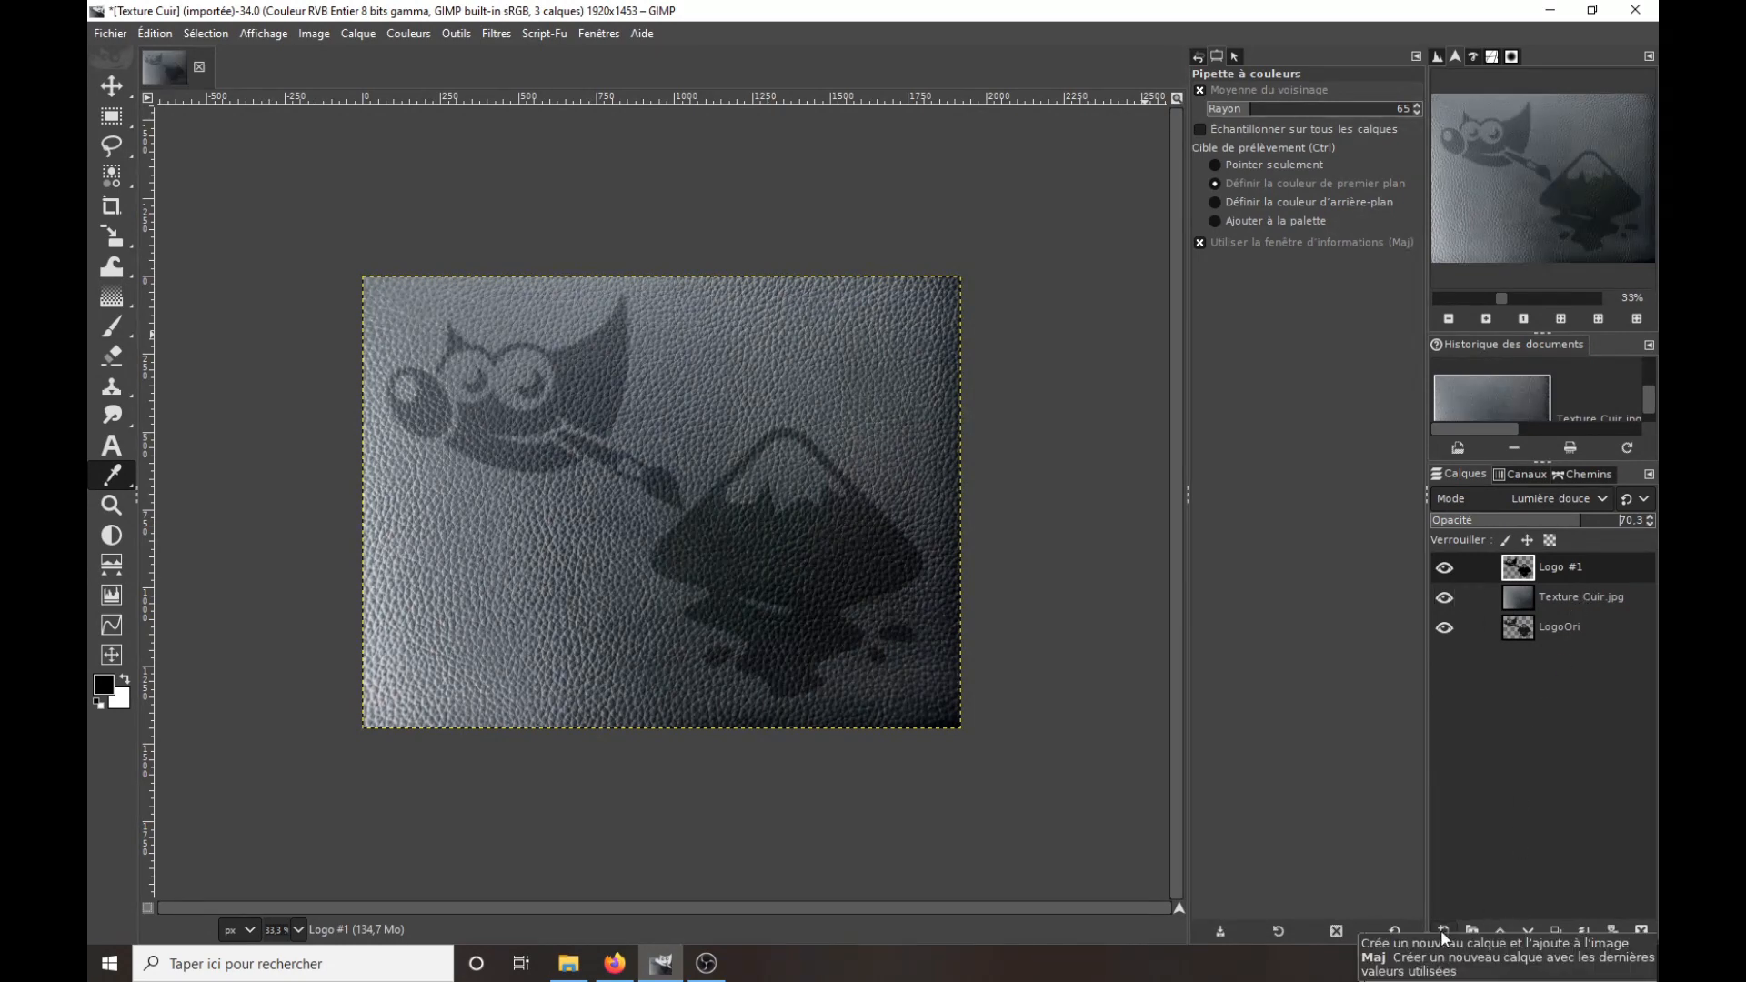
- Select the logo shapes from the Logo #1 layer's alpha and add a transparent layer named Logo #2 above it
right_click(1529, 573)
click(1437, 582)
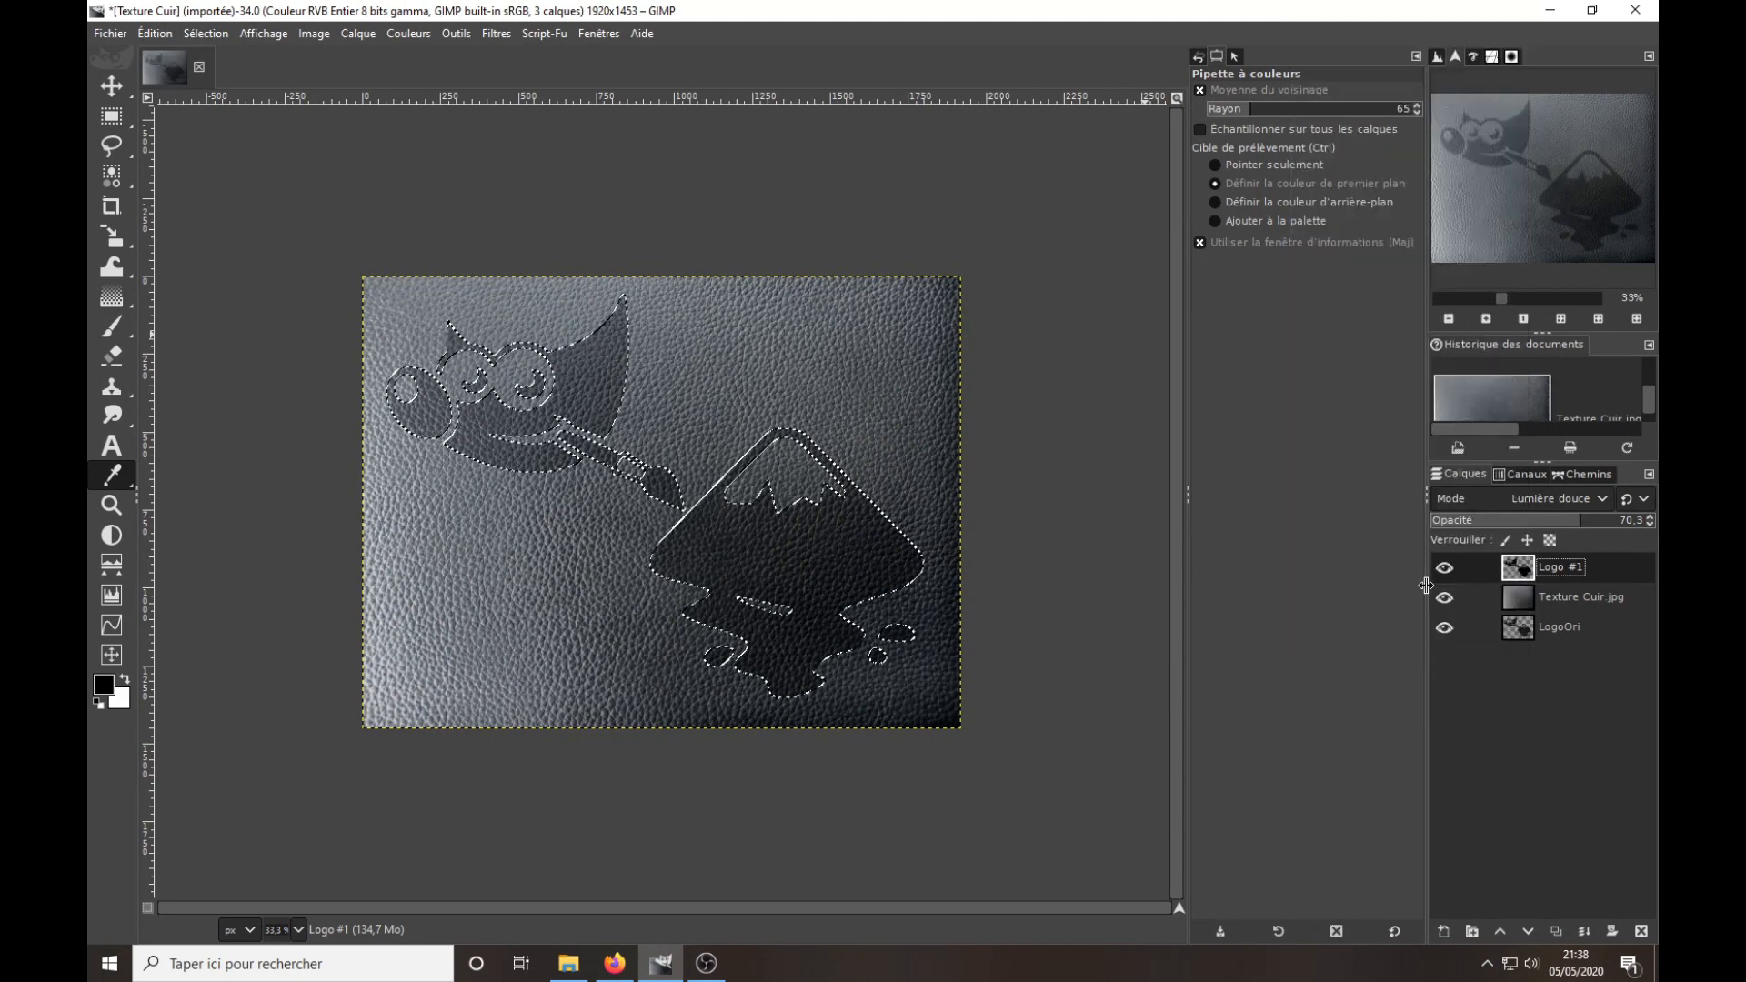
click(1443, 931)
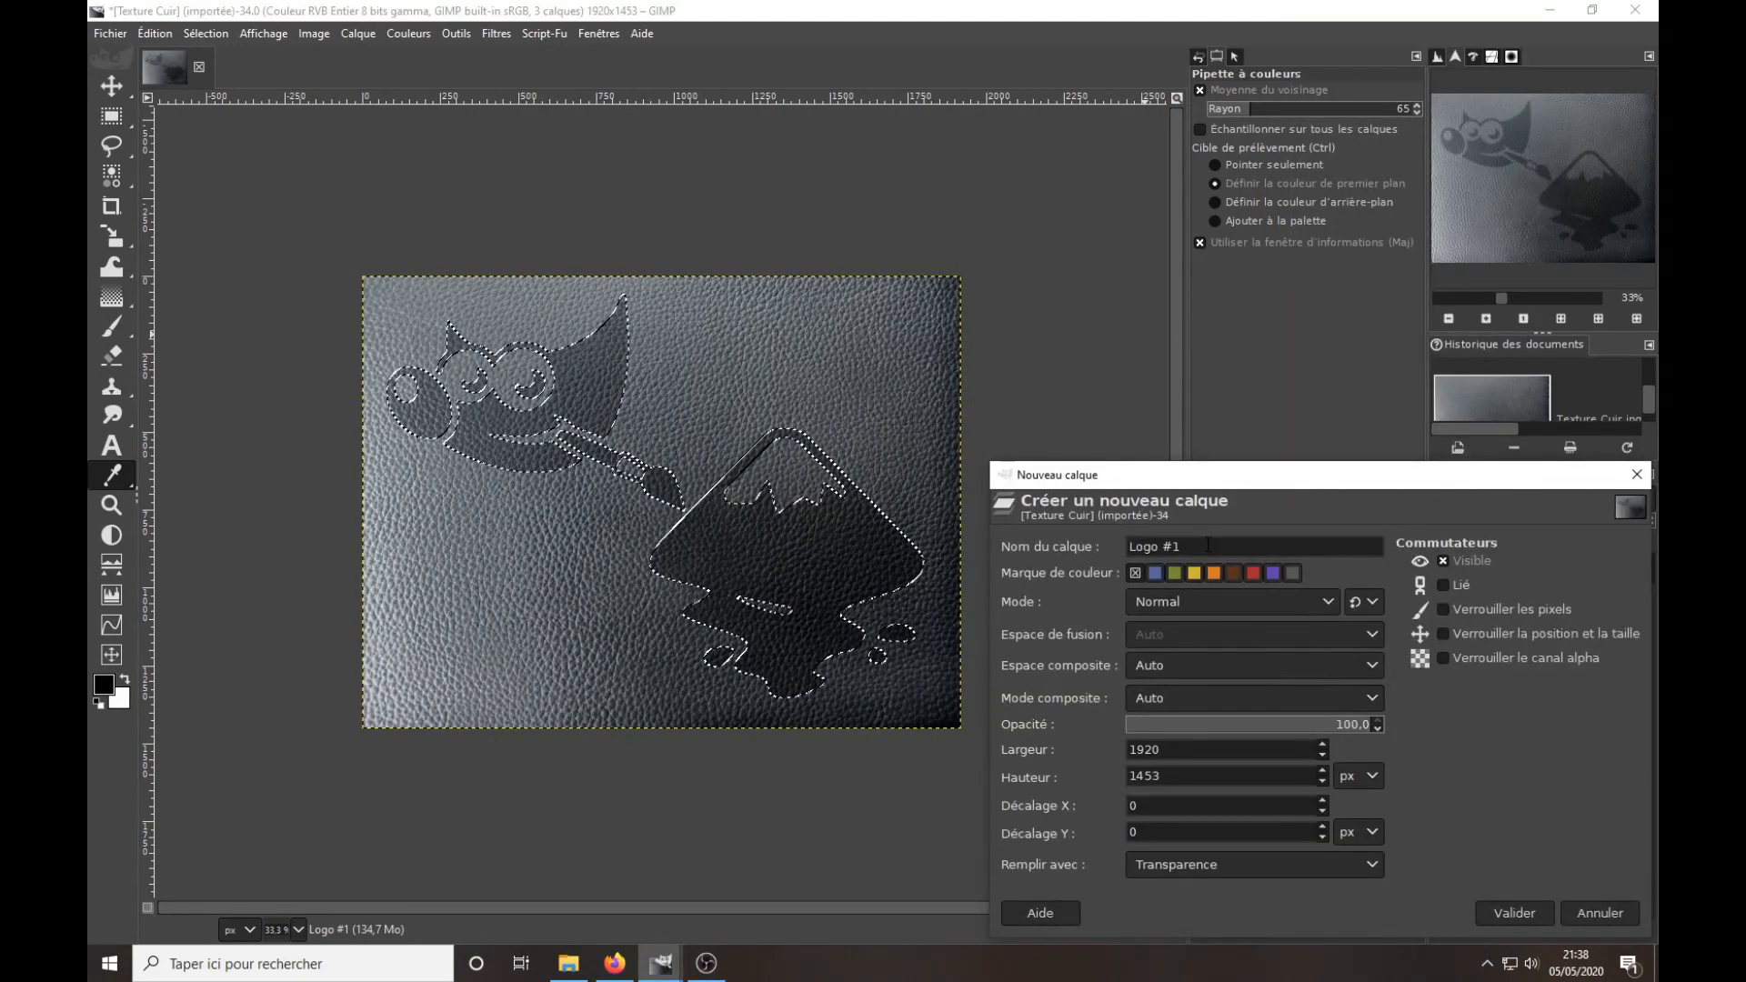
key(Return)
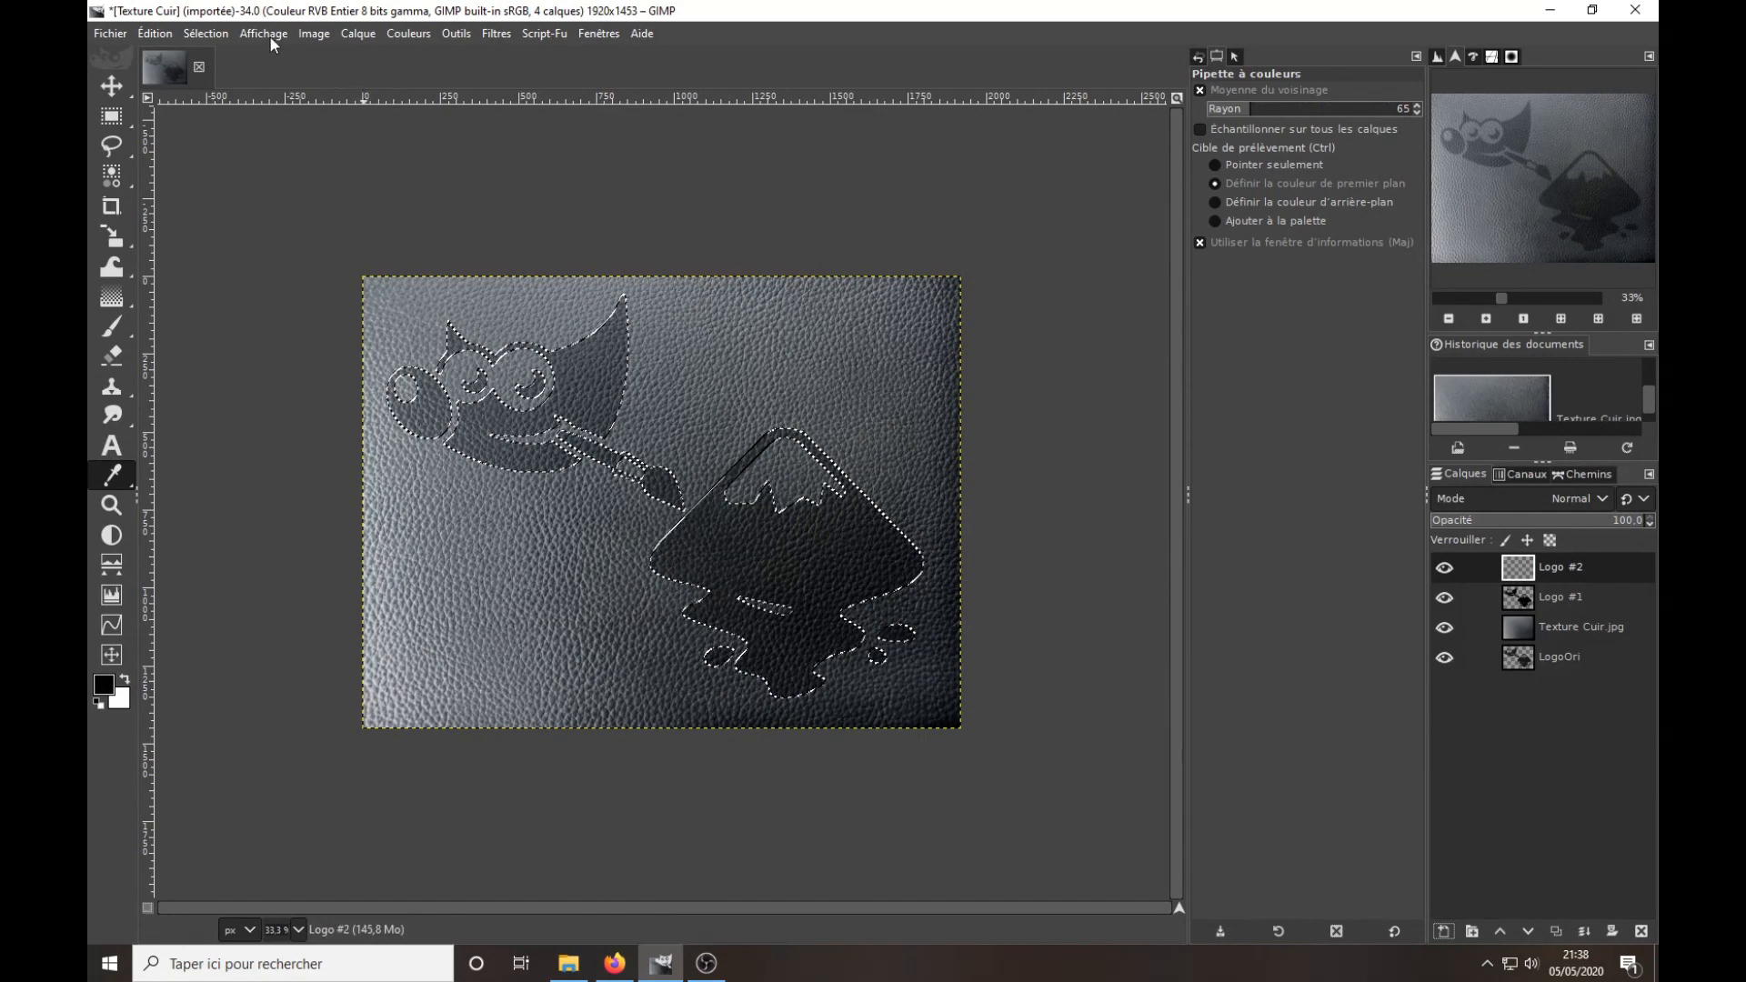
- Invert the logo selection and apply the legacy drop shadow (Ombre portée (ancien)) with blur radius 15 and black (000000)
click(195, 32)
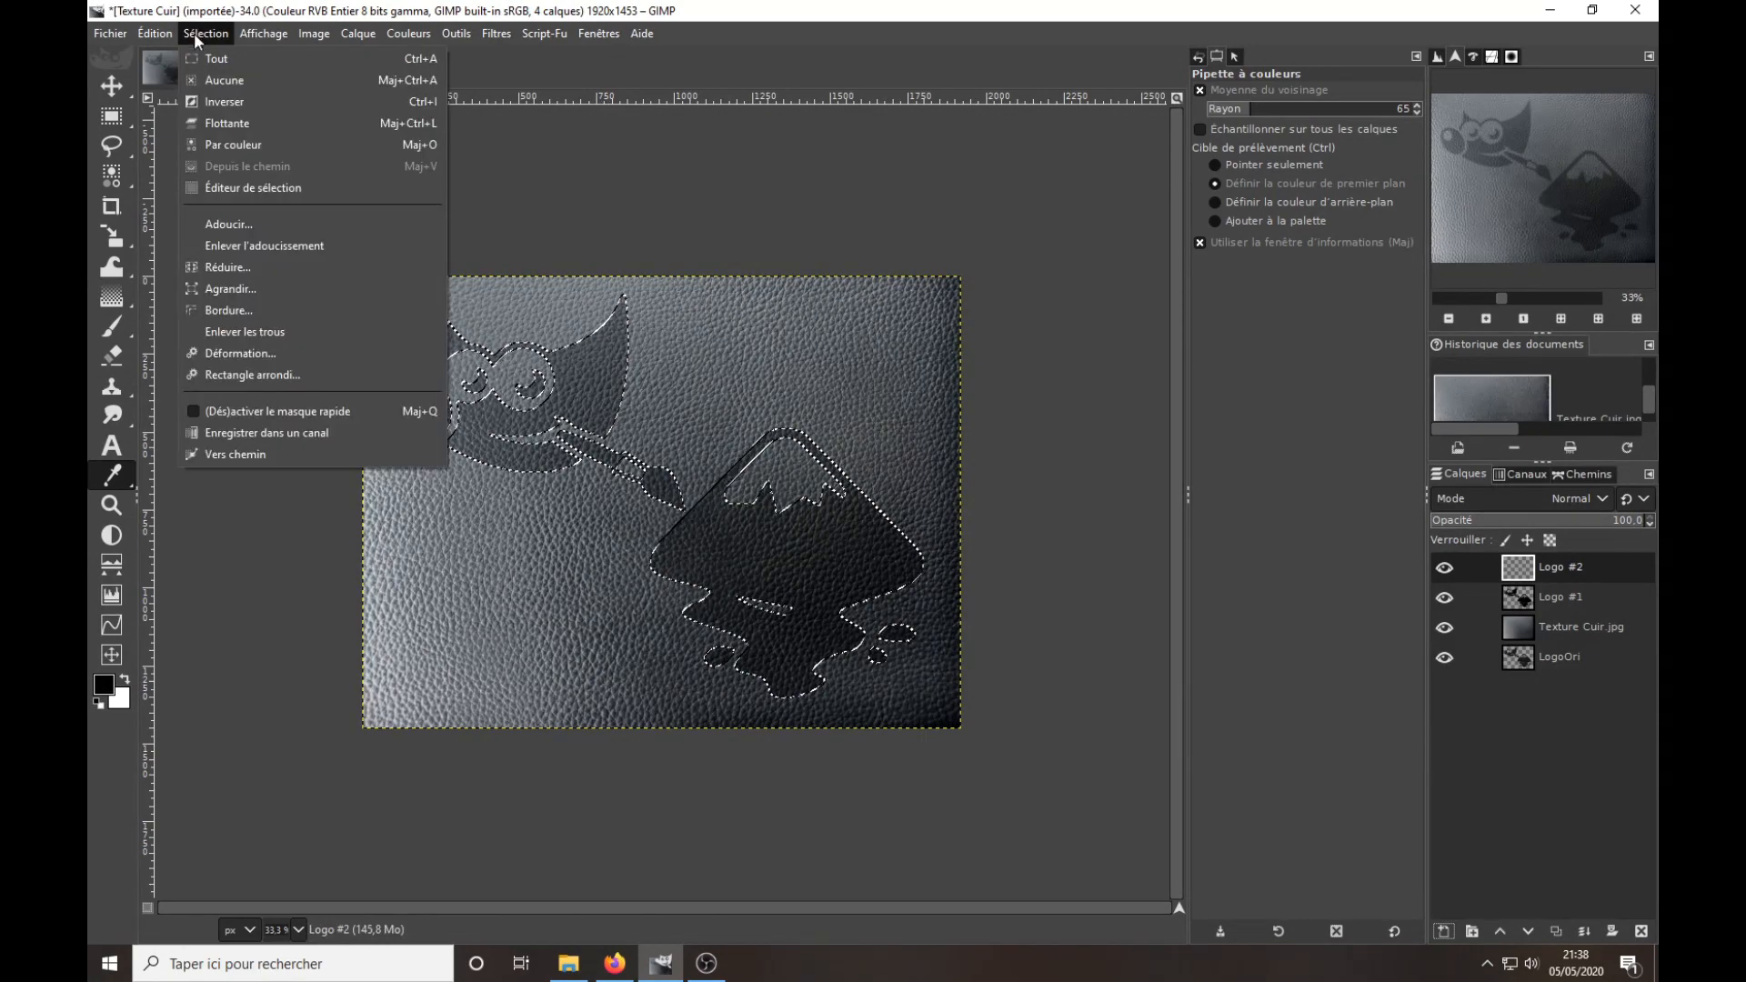
click(215, 100)
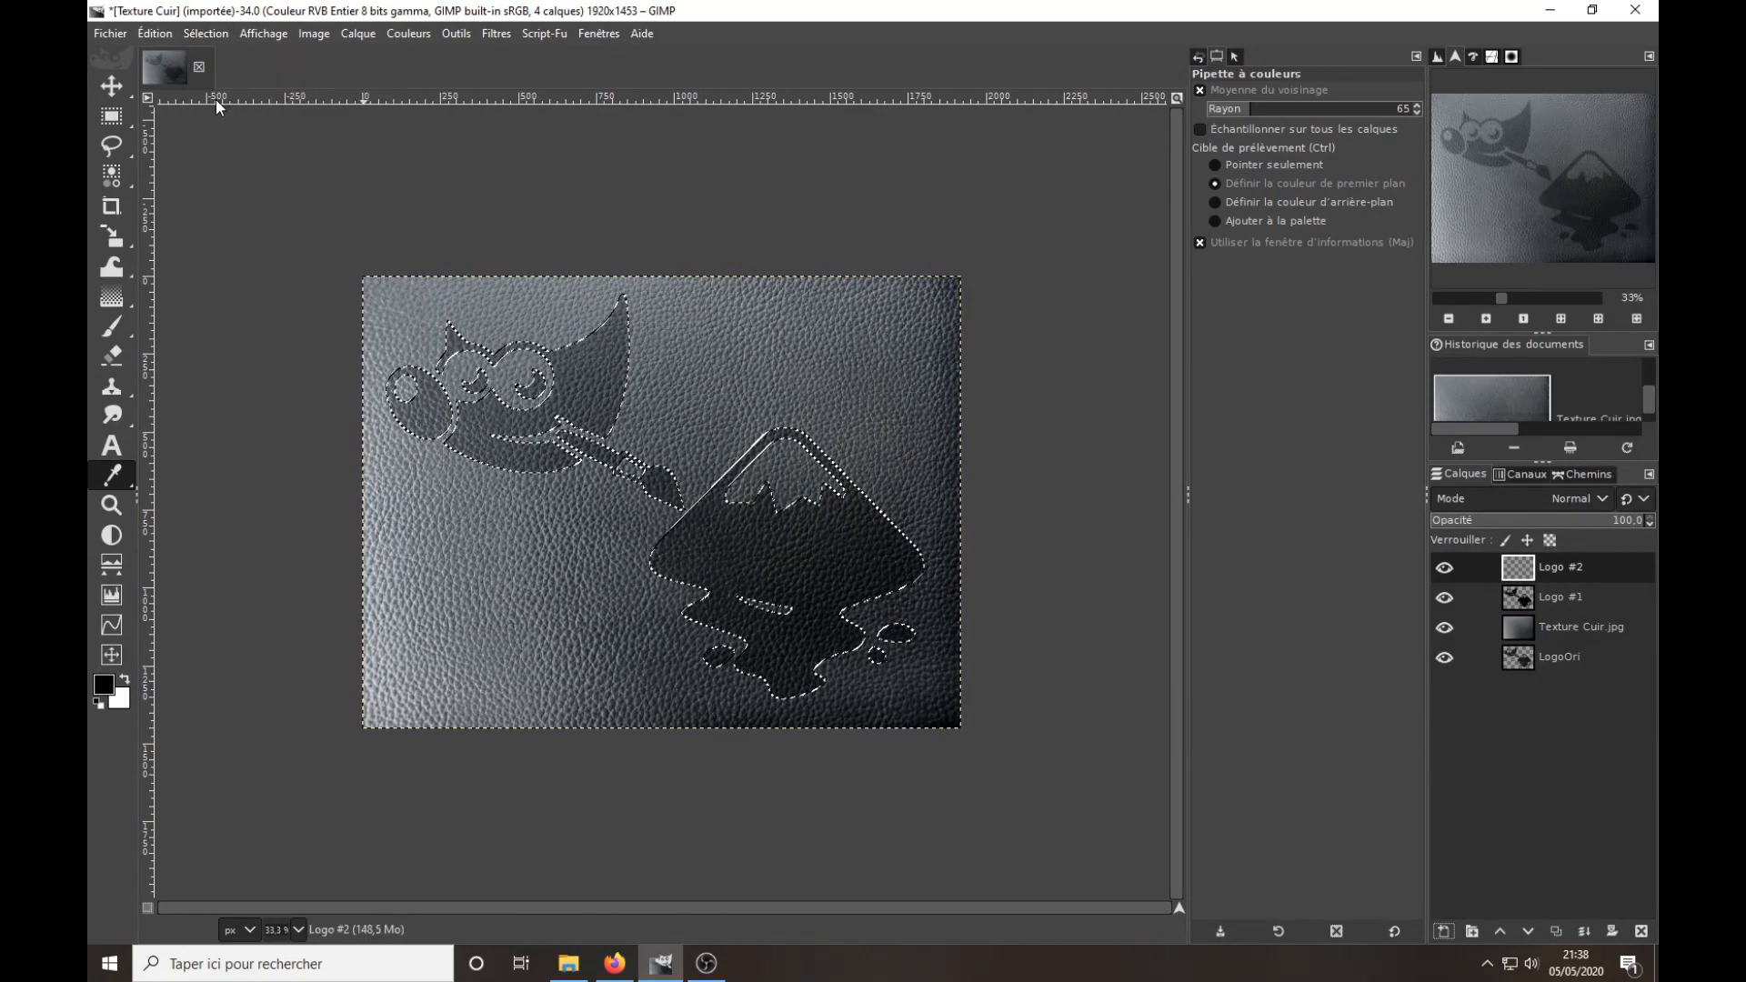
click(496, 34)
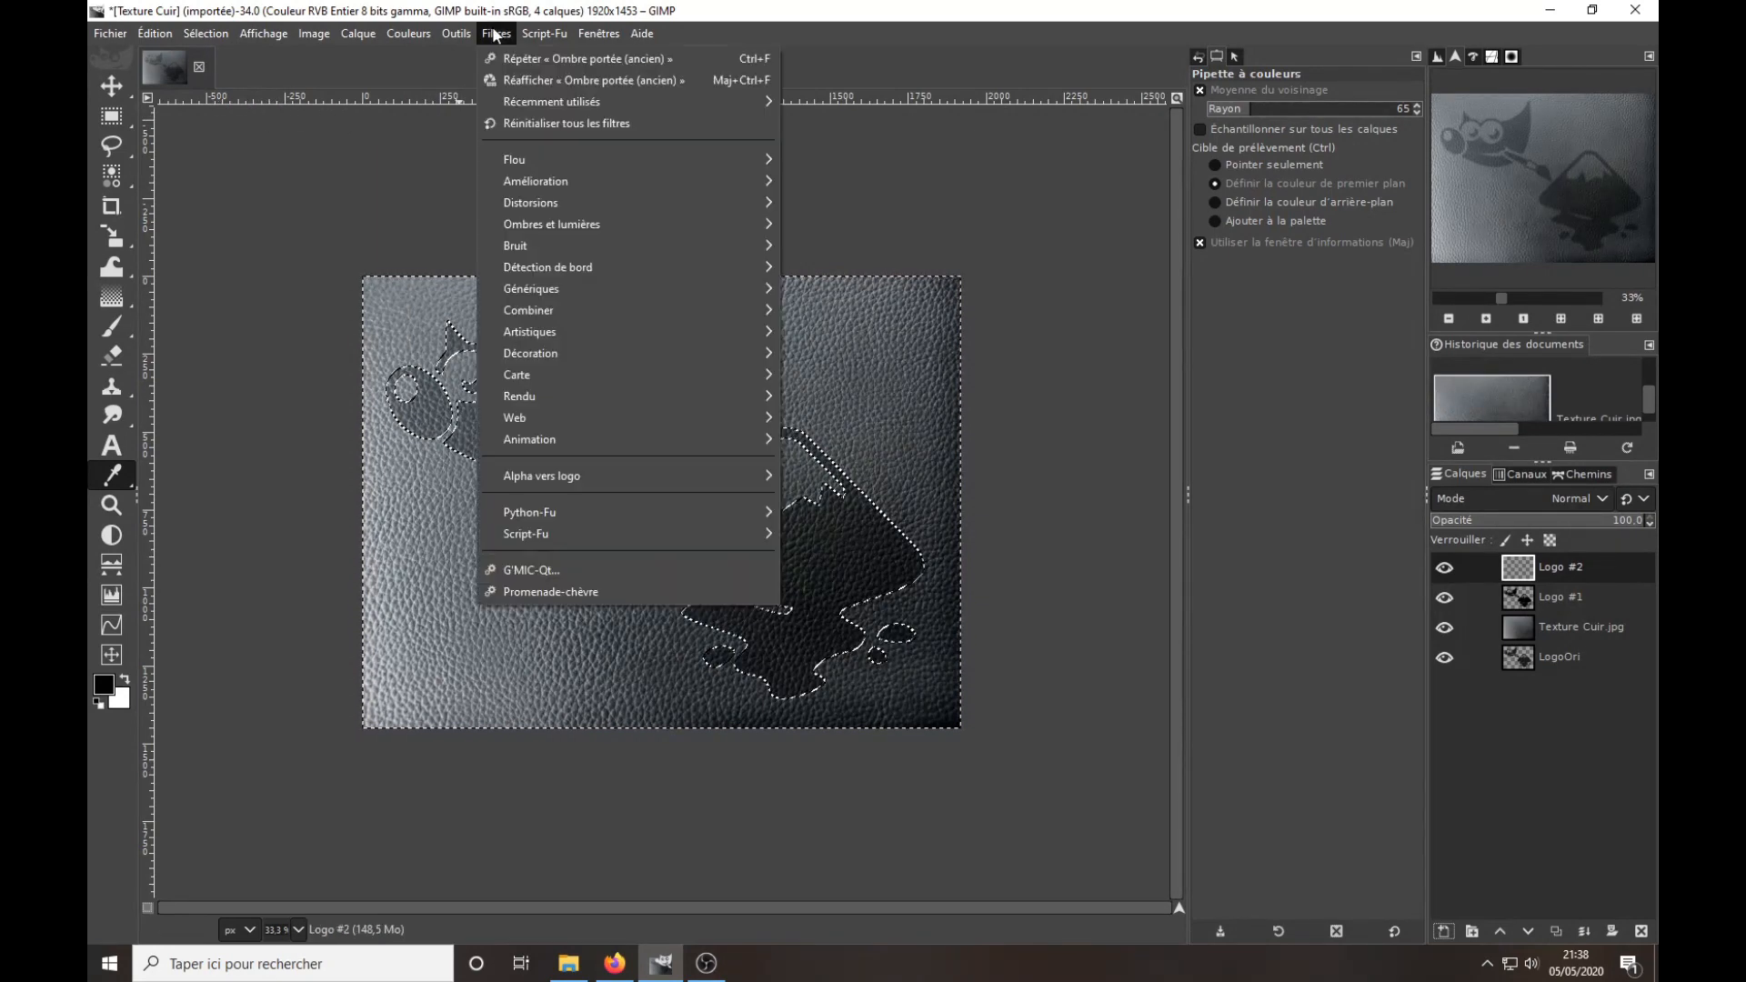
mouse_move(547, 224)
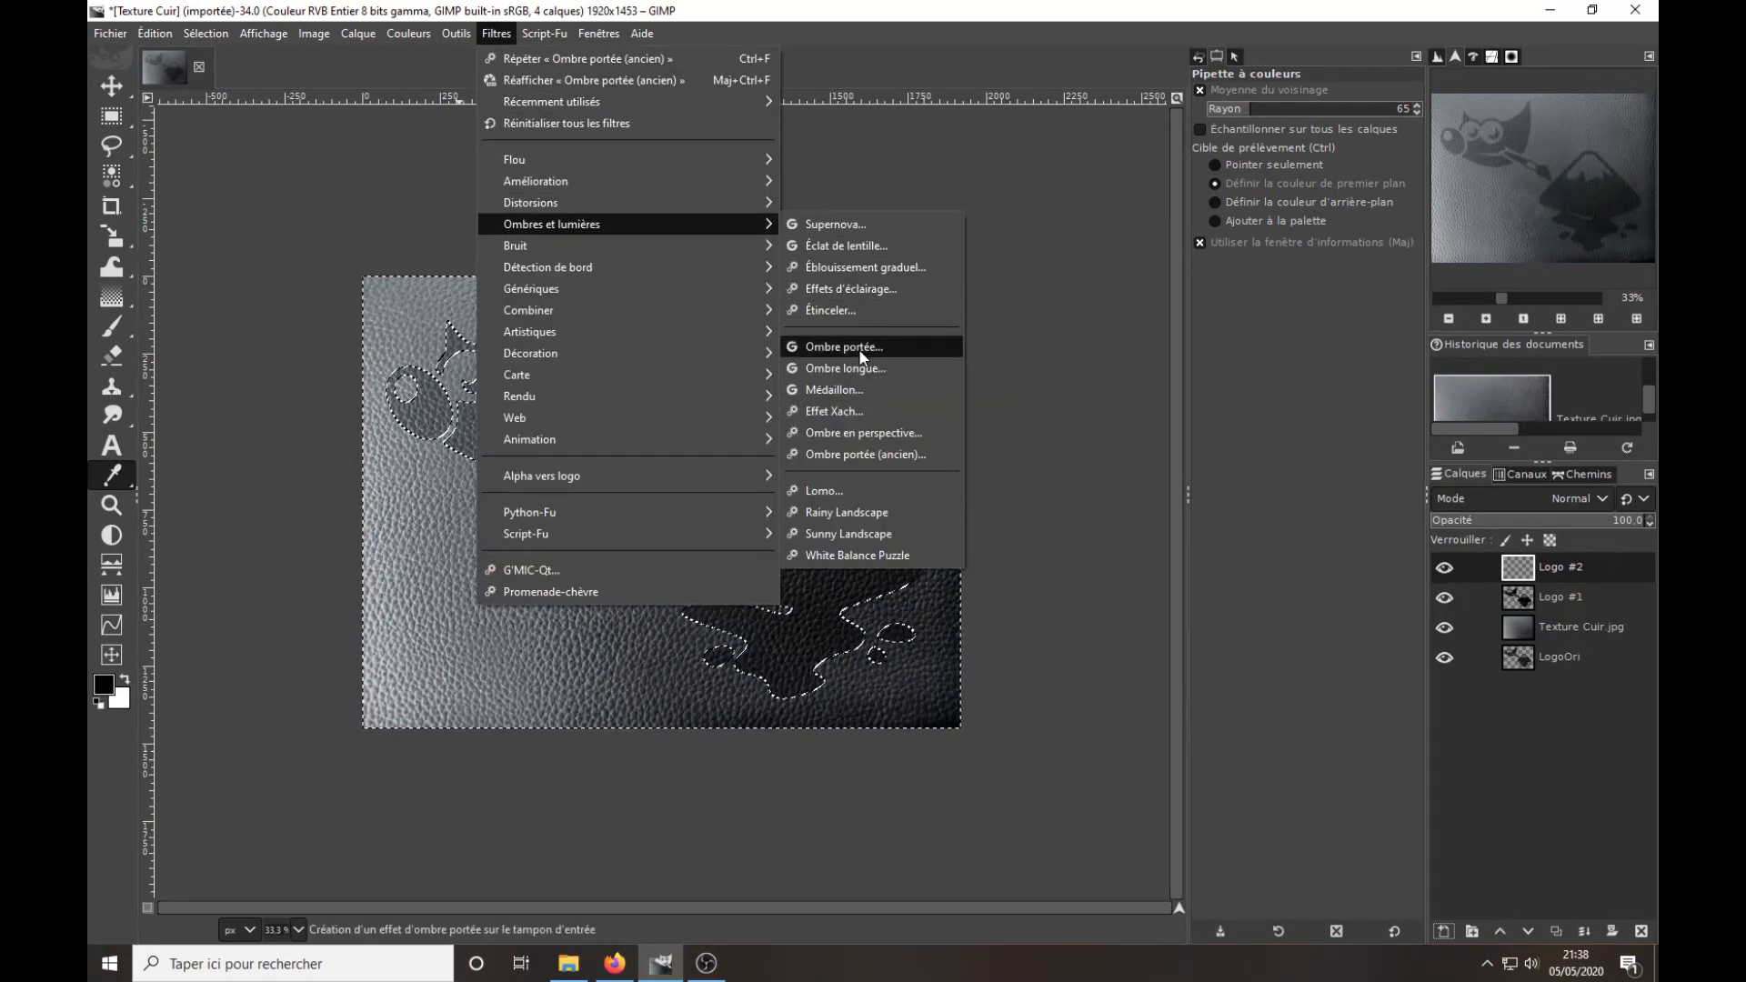
click(844, 455)
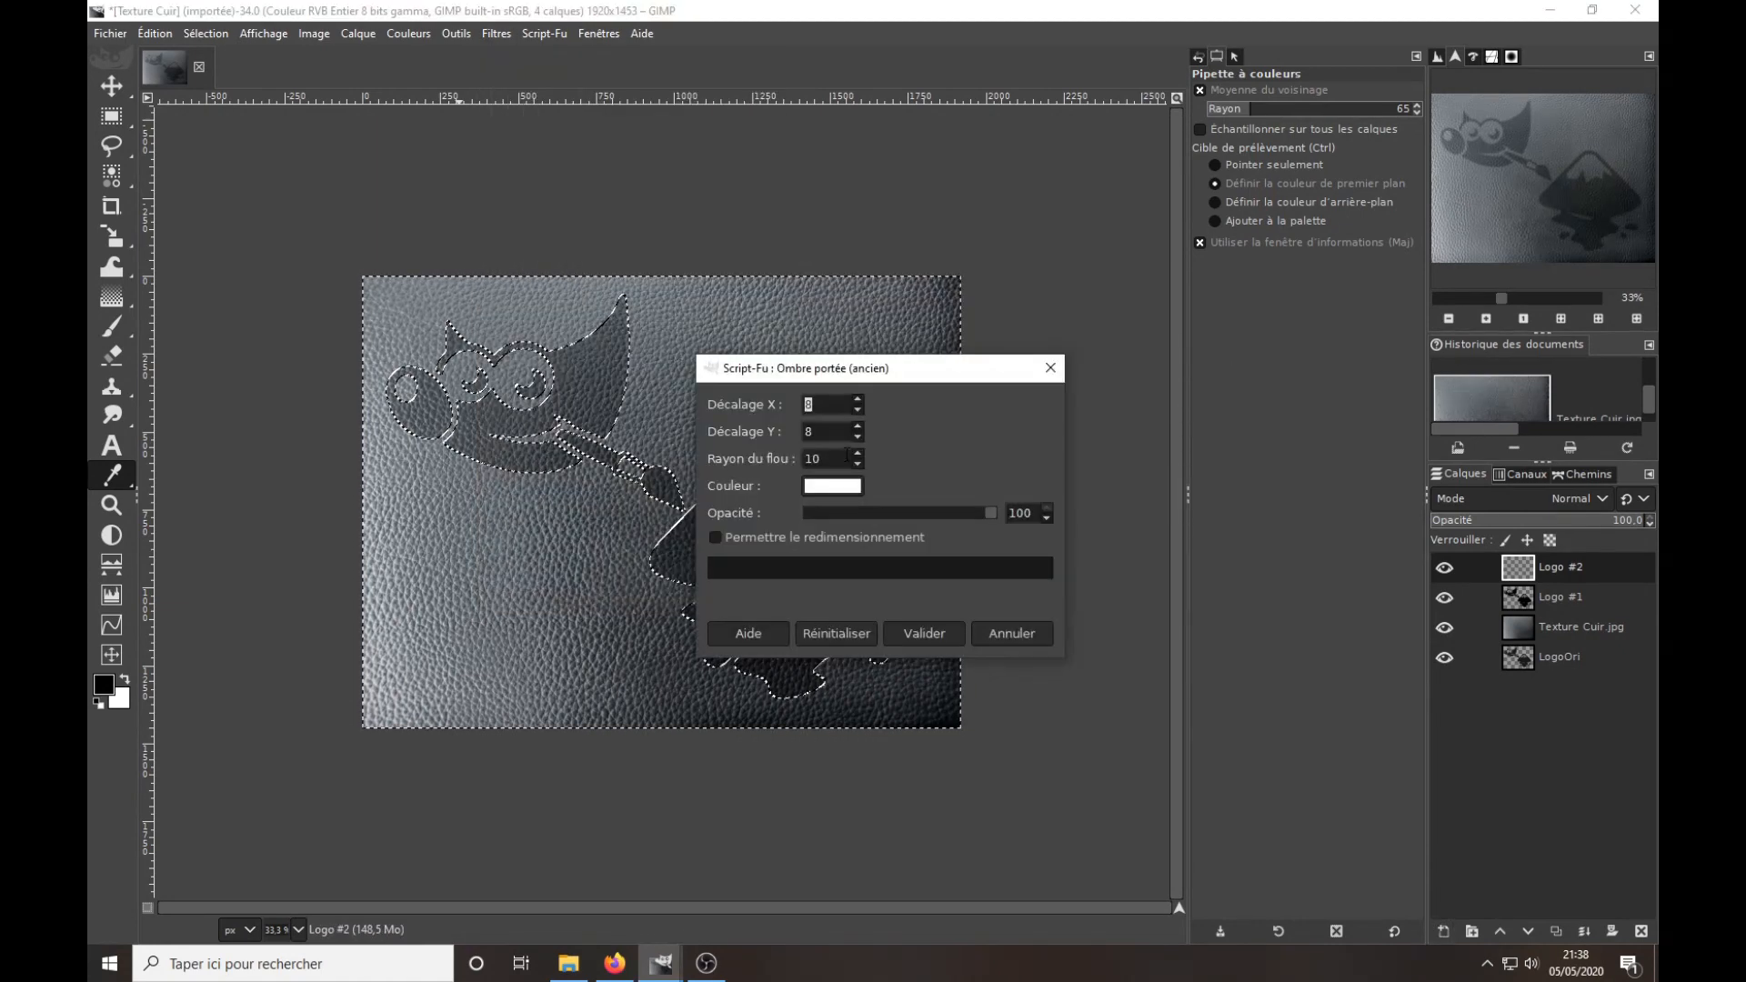
key(Tab)
key(Tab)
text(15)
click(837, 483)
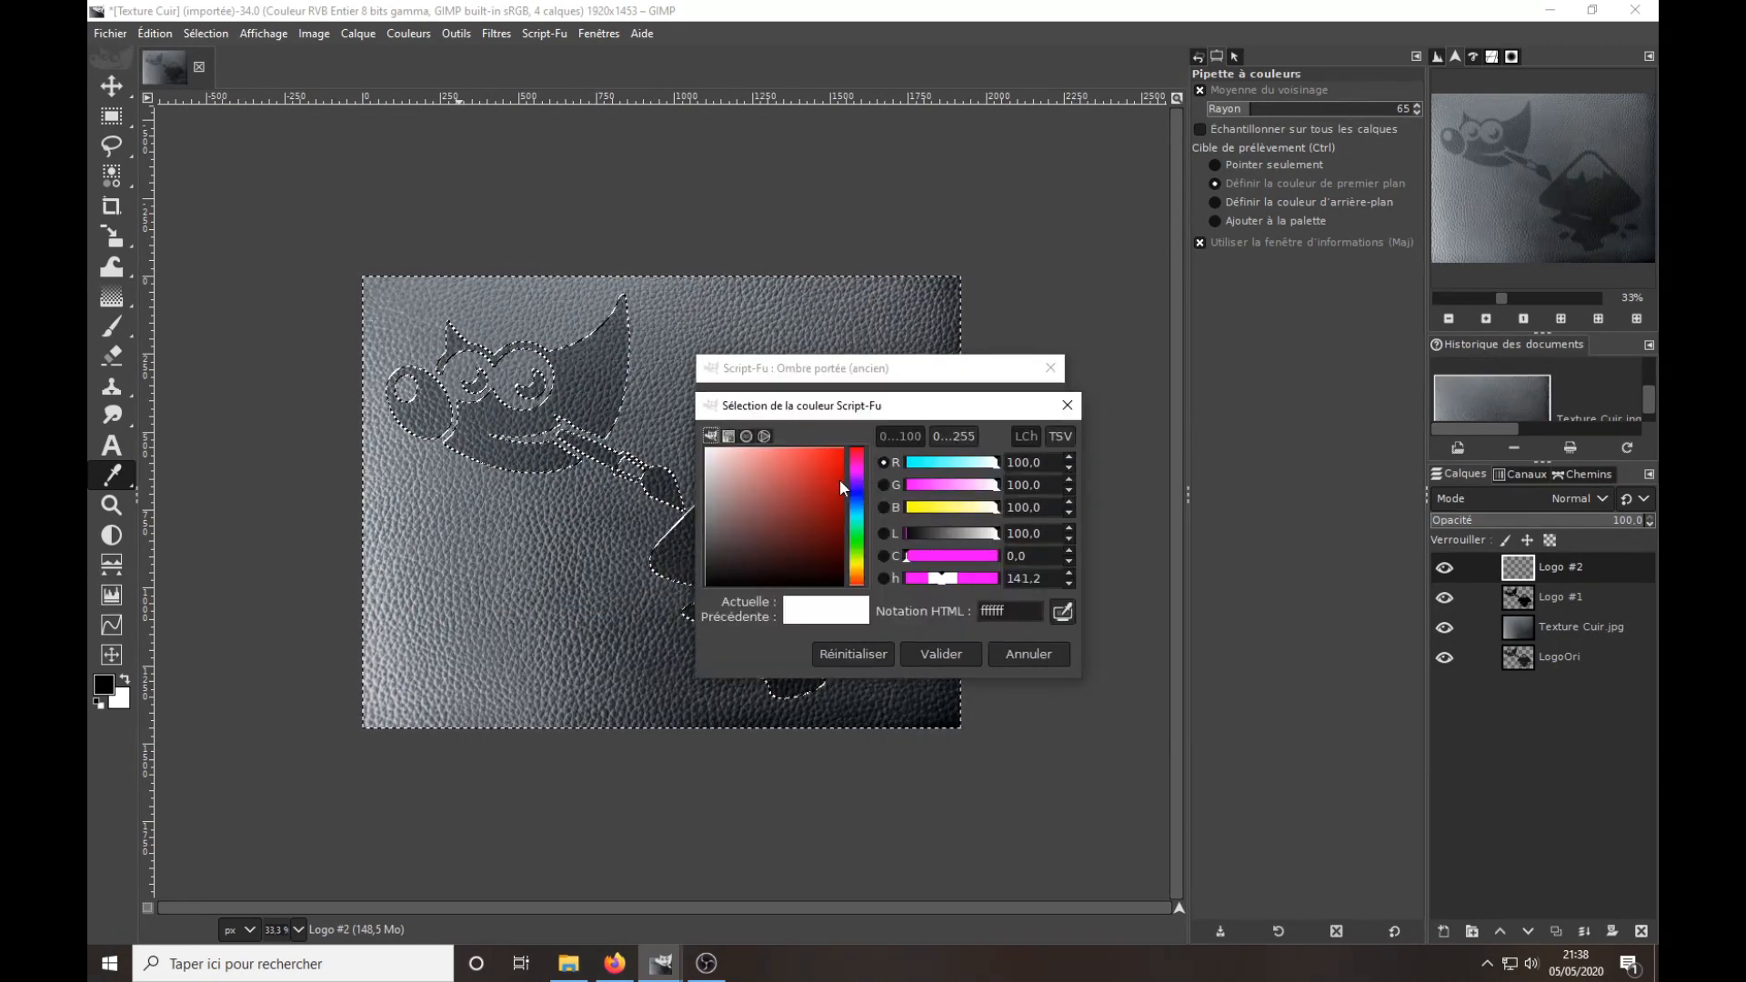
drag(720, 548, 701, 602)
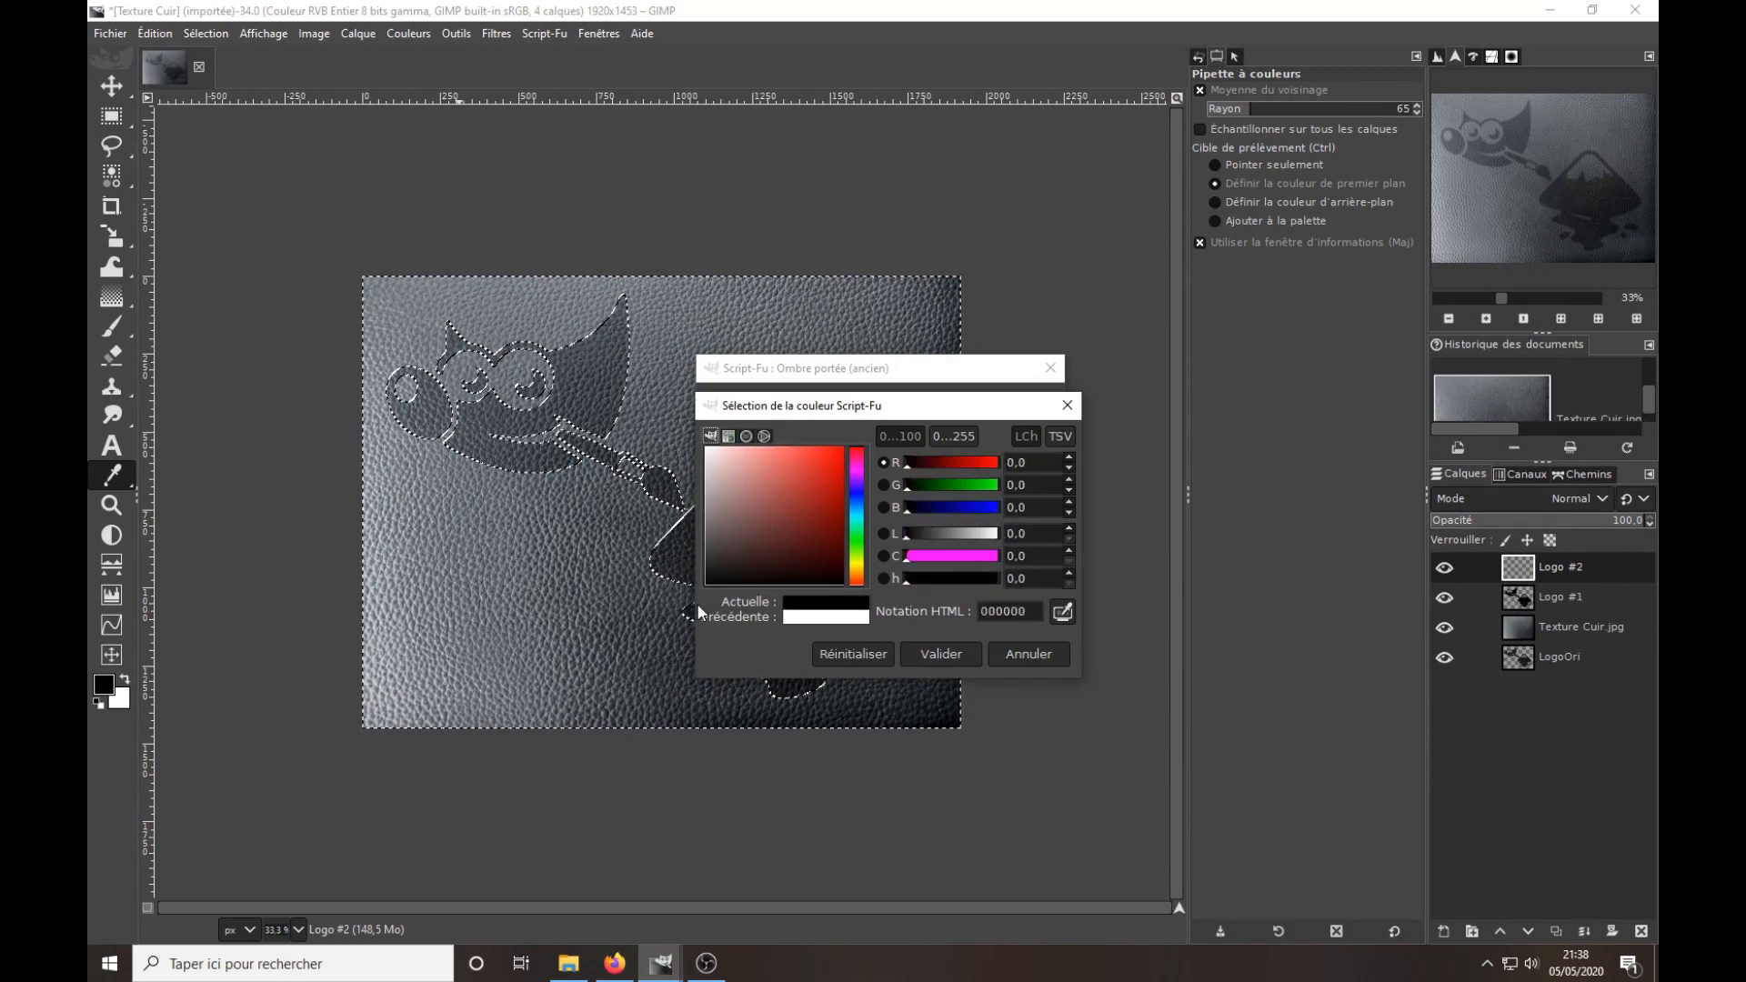
drag(1027, 611, 960, 615)
click(939, 646)
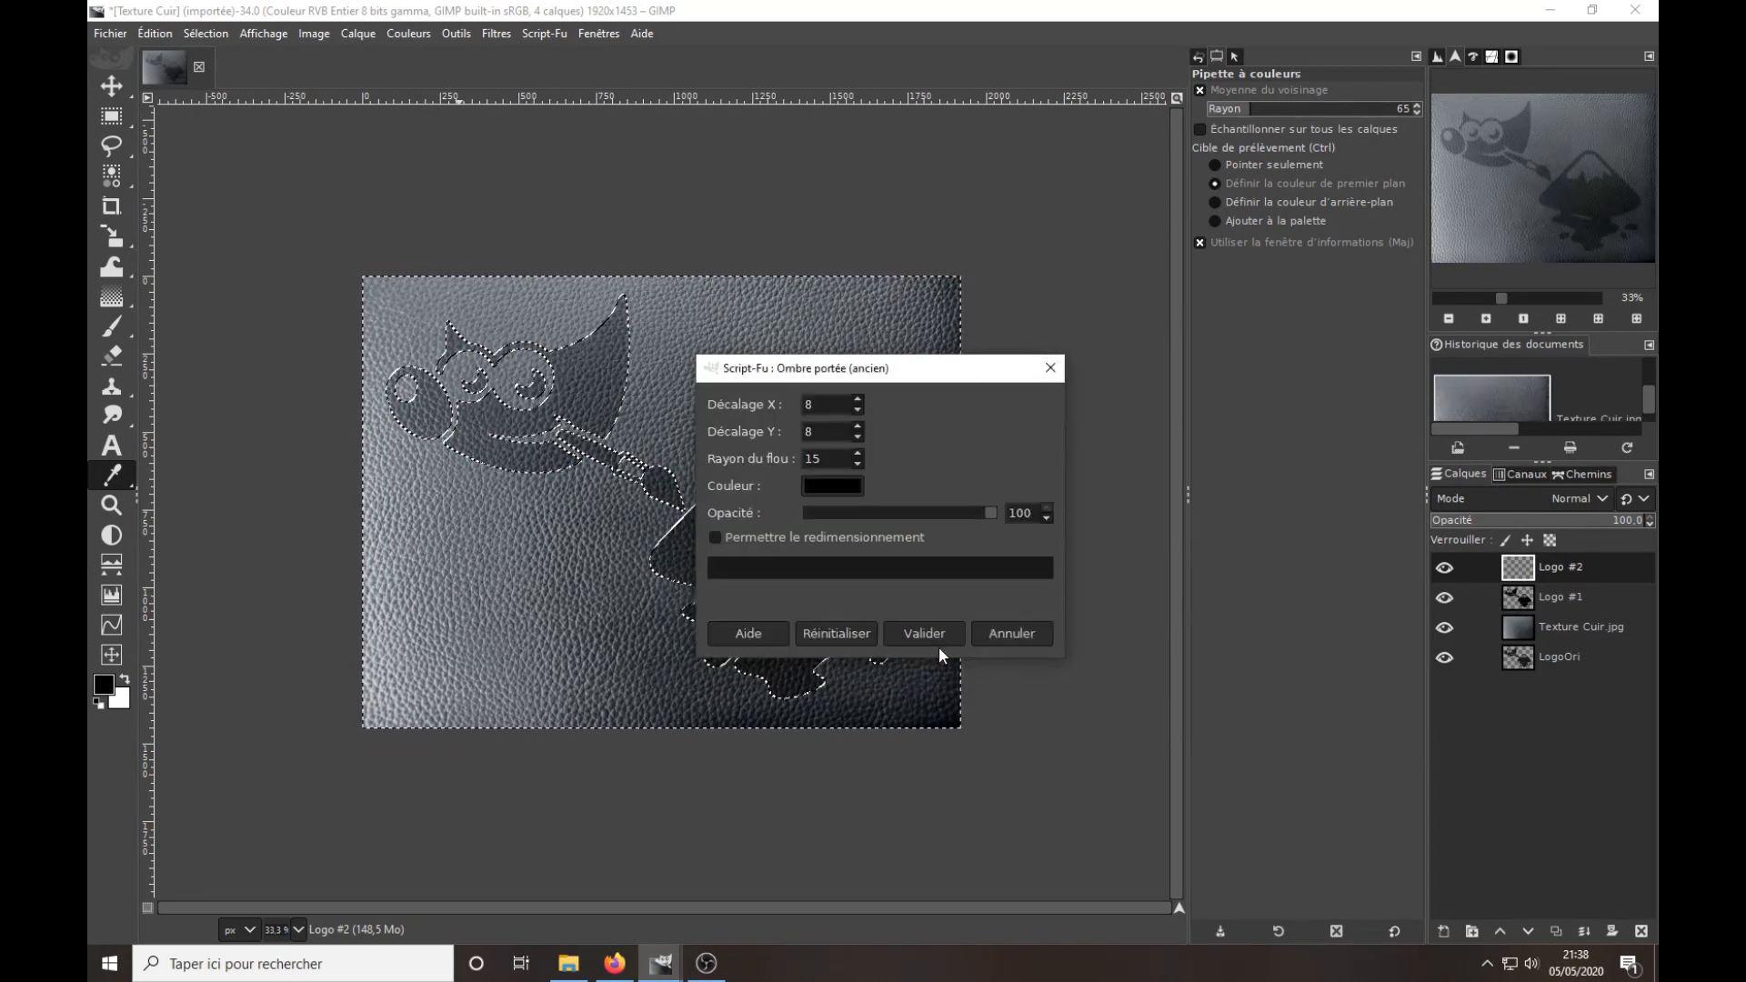
click(936, 635)
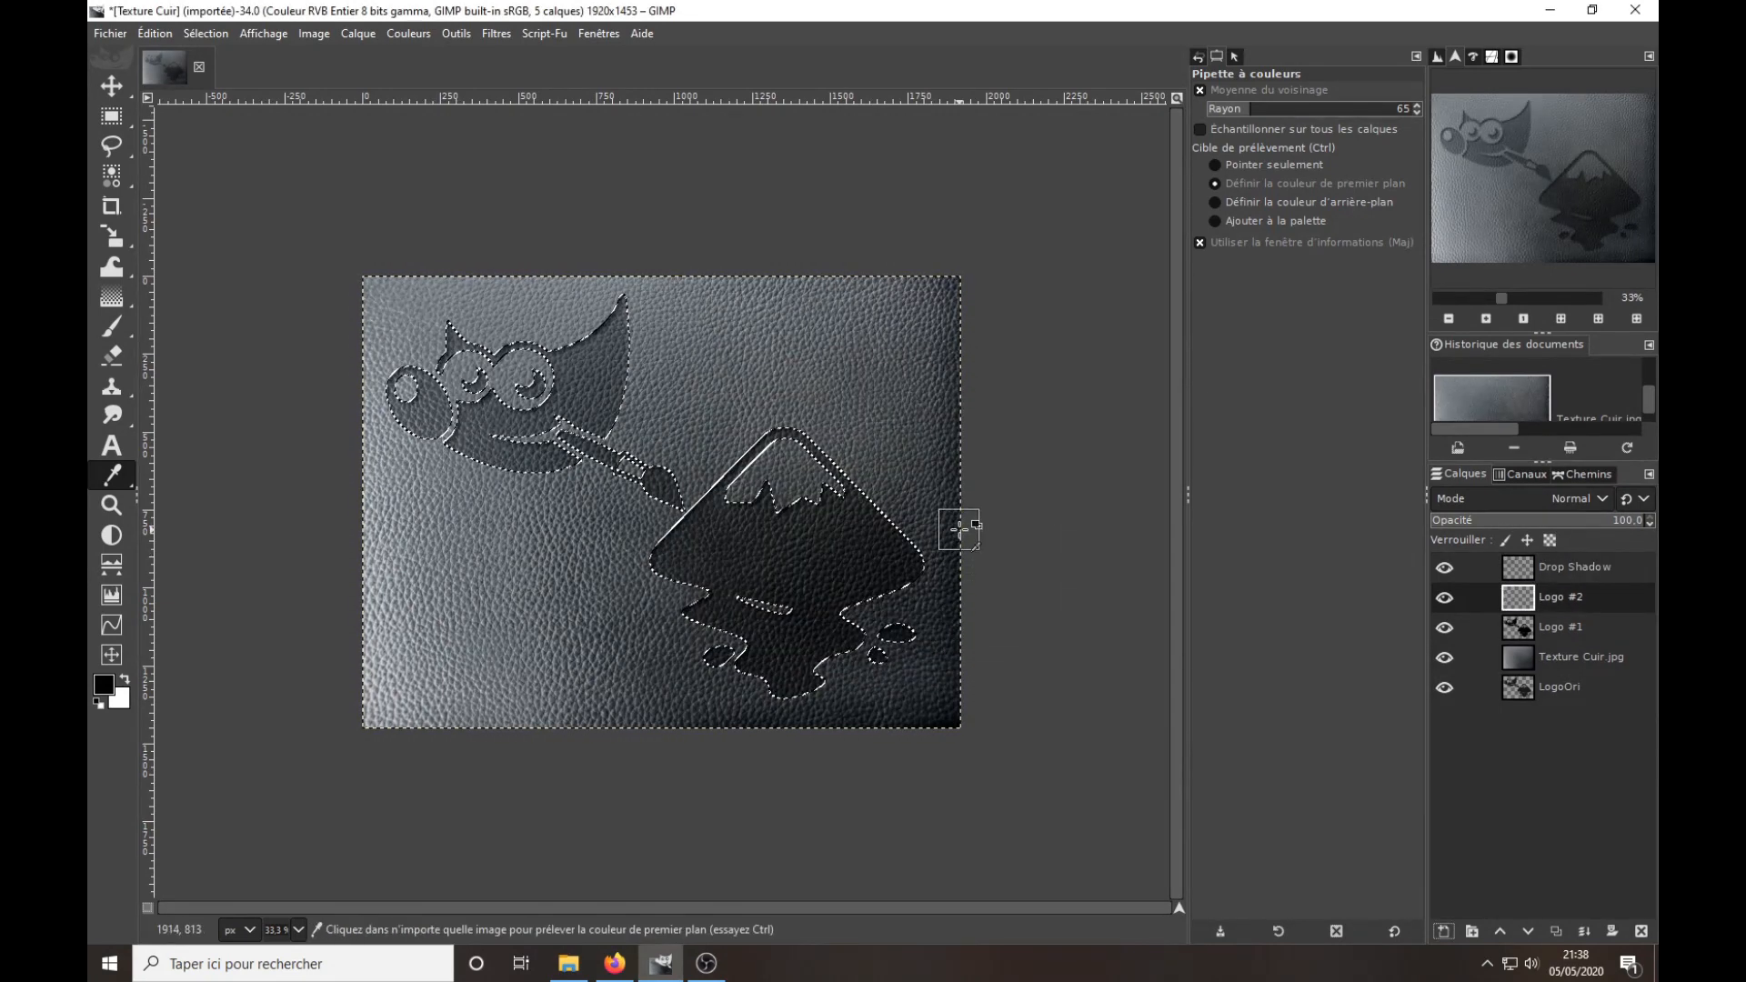
- Clear the selection and duplicate the Drop Shadow layer
click(206, 33)
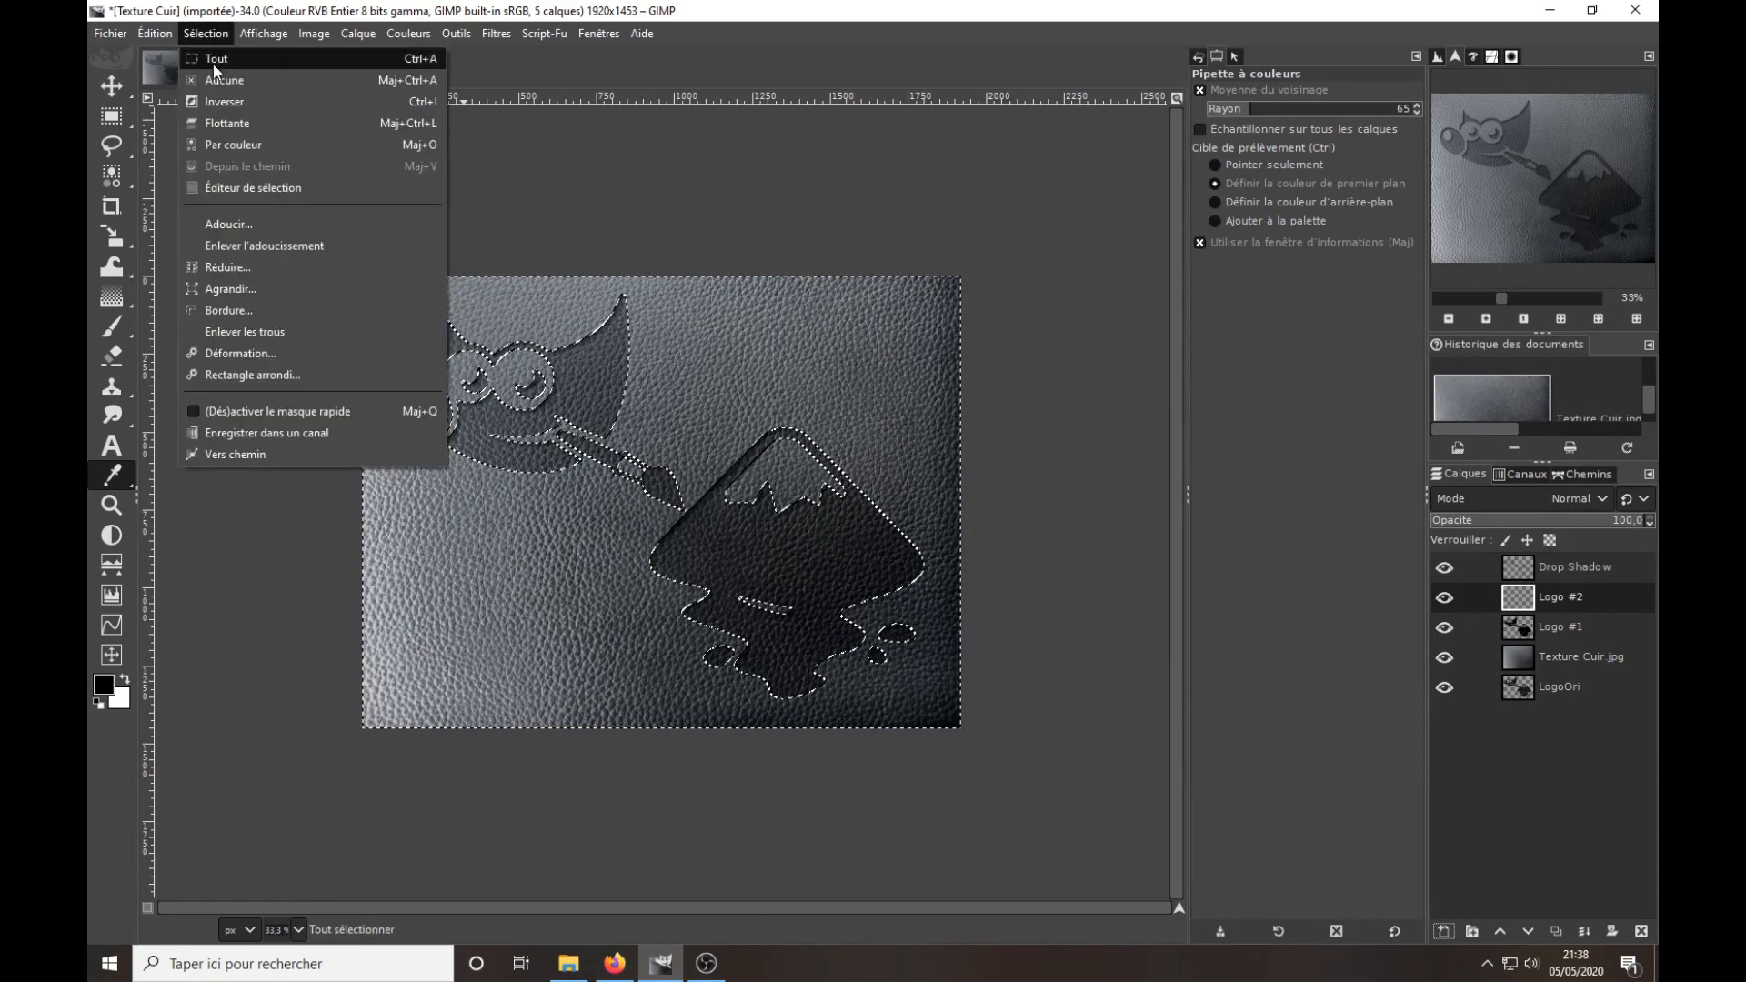
click(218, 81)
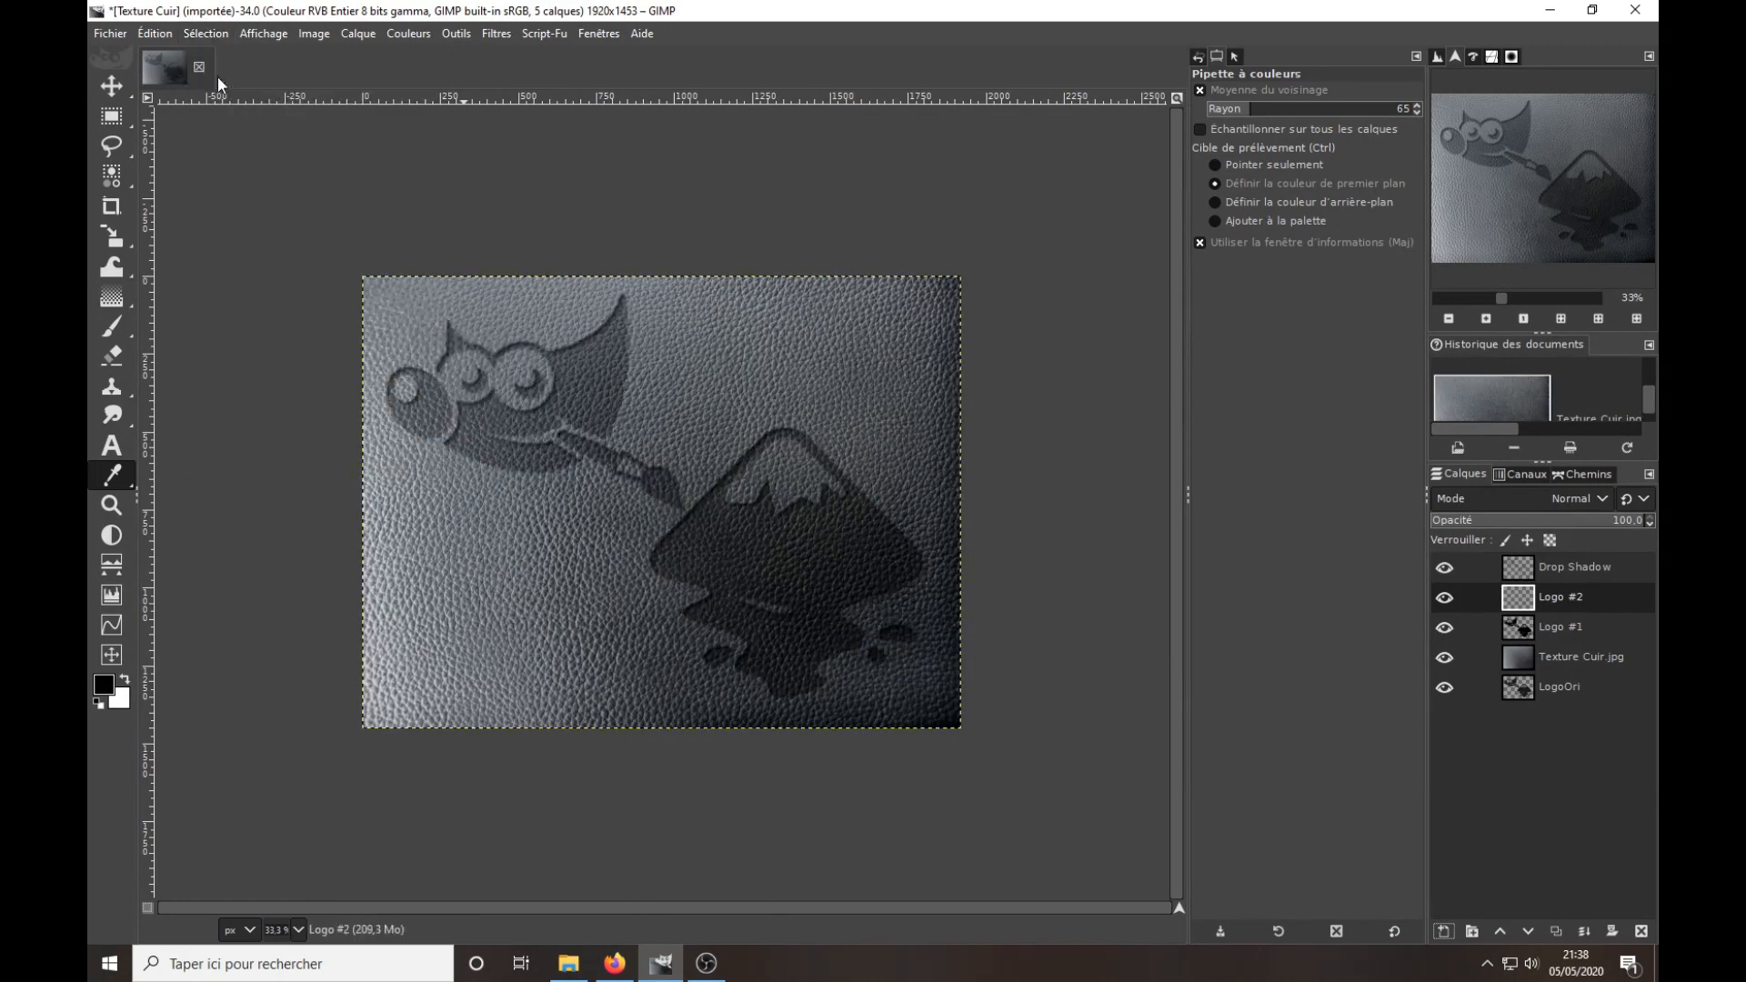
click(1588, 573)
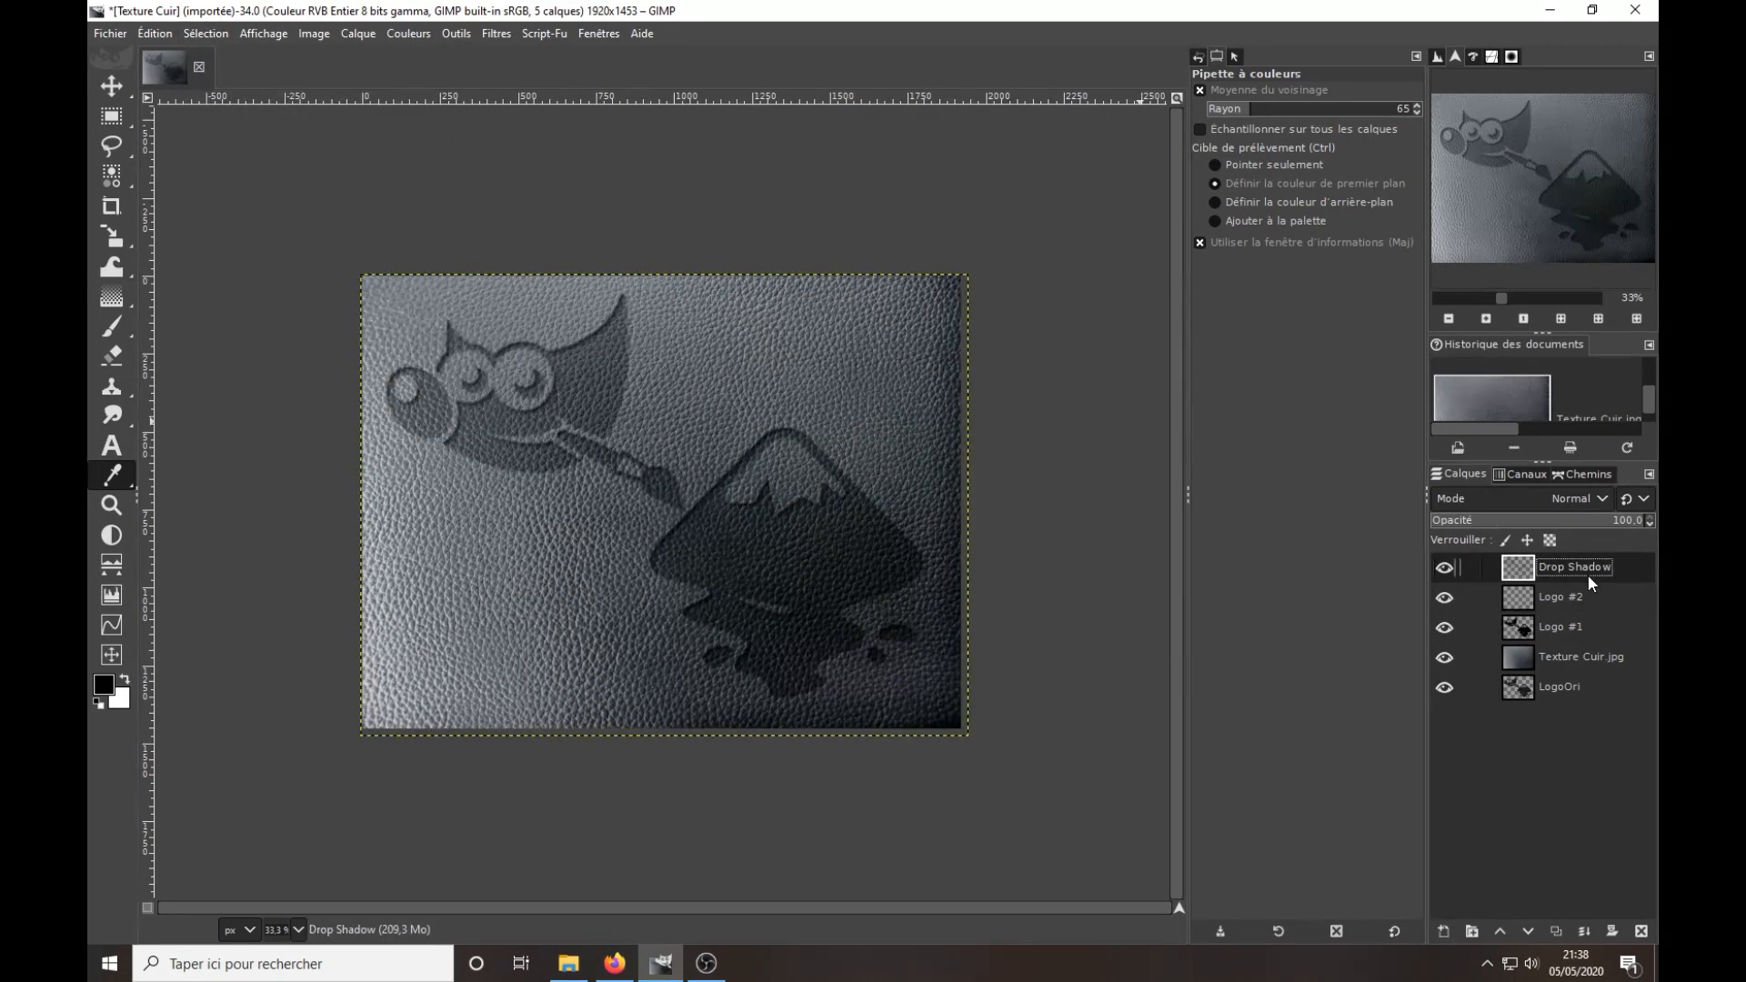
click(1557, 931)
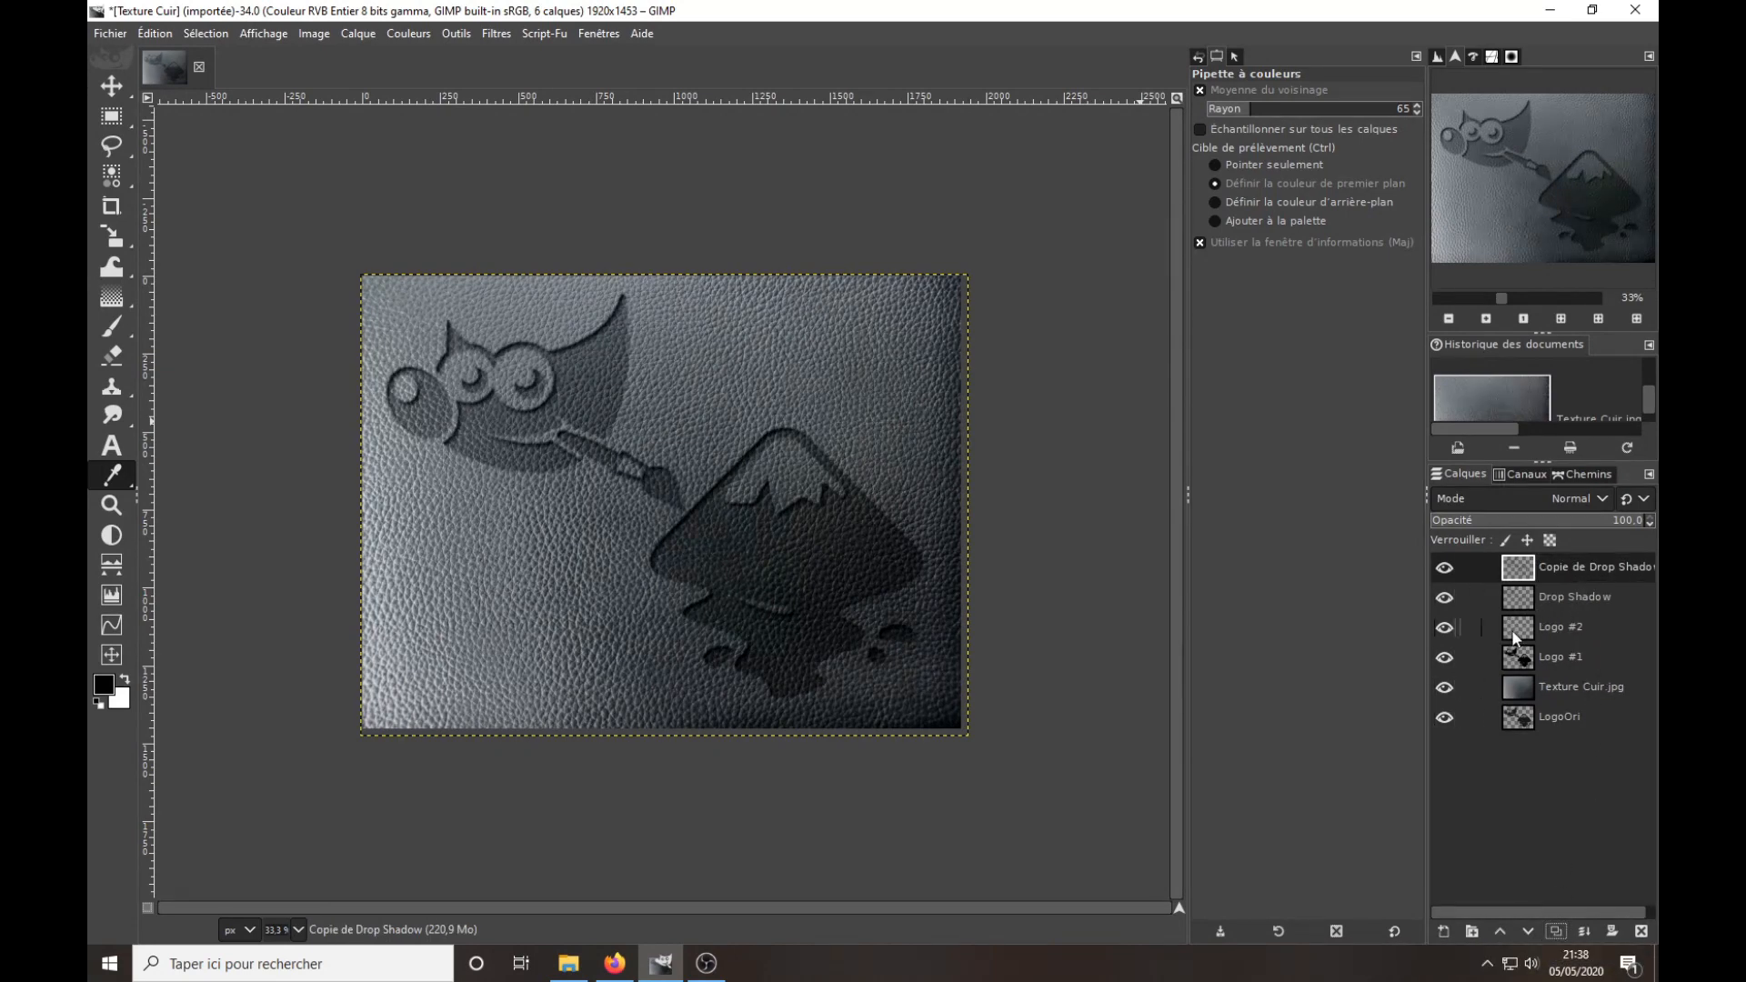
- Select the logo shapes from the Logo #1 layer's alpha and add a transparent layer named Logo #3 above the duplicated shadow
click(1519, 656)
right_click(1519, 657)
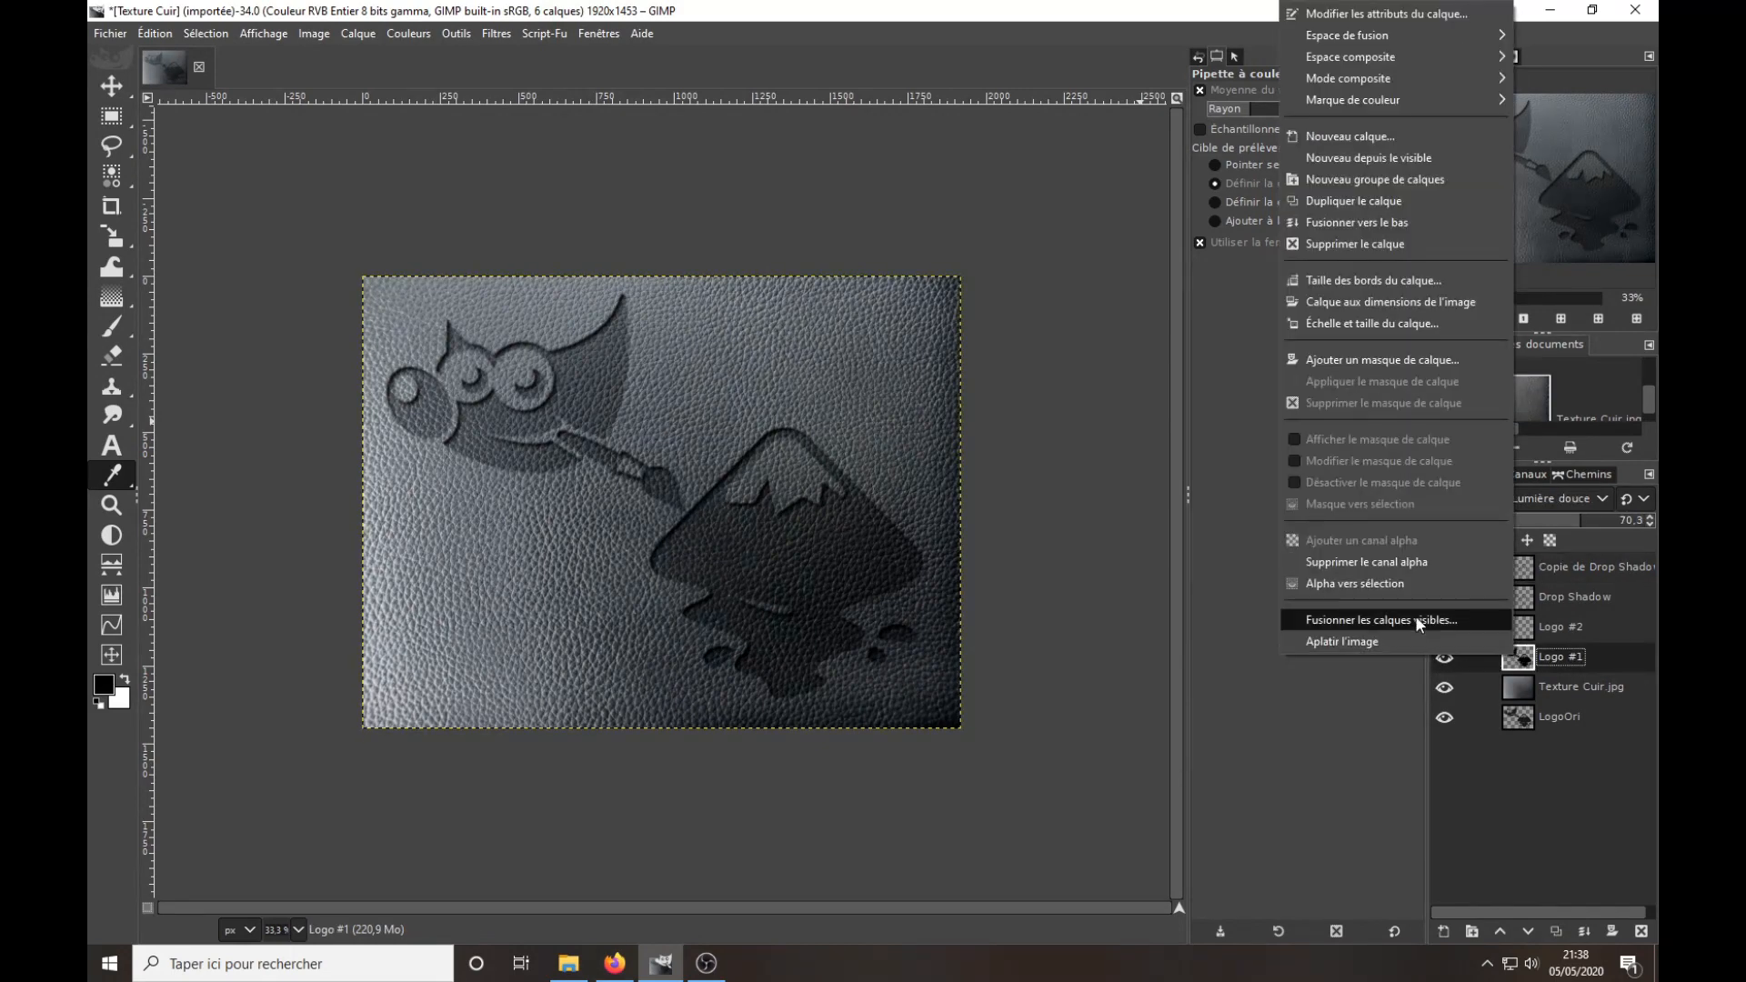
click(1396, 591)
click(1525, 572)
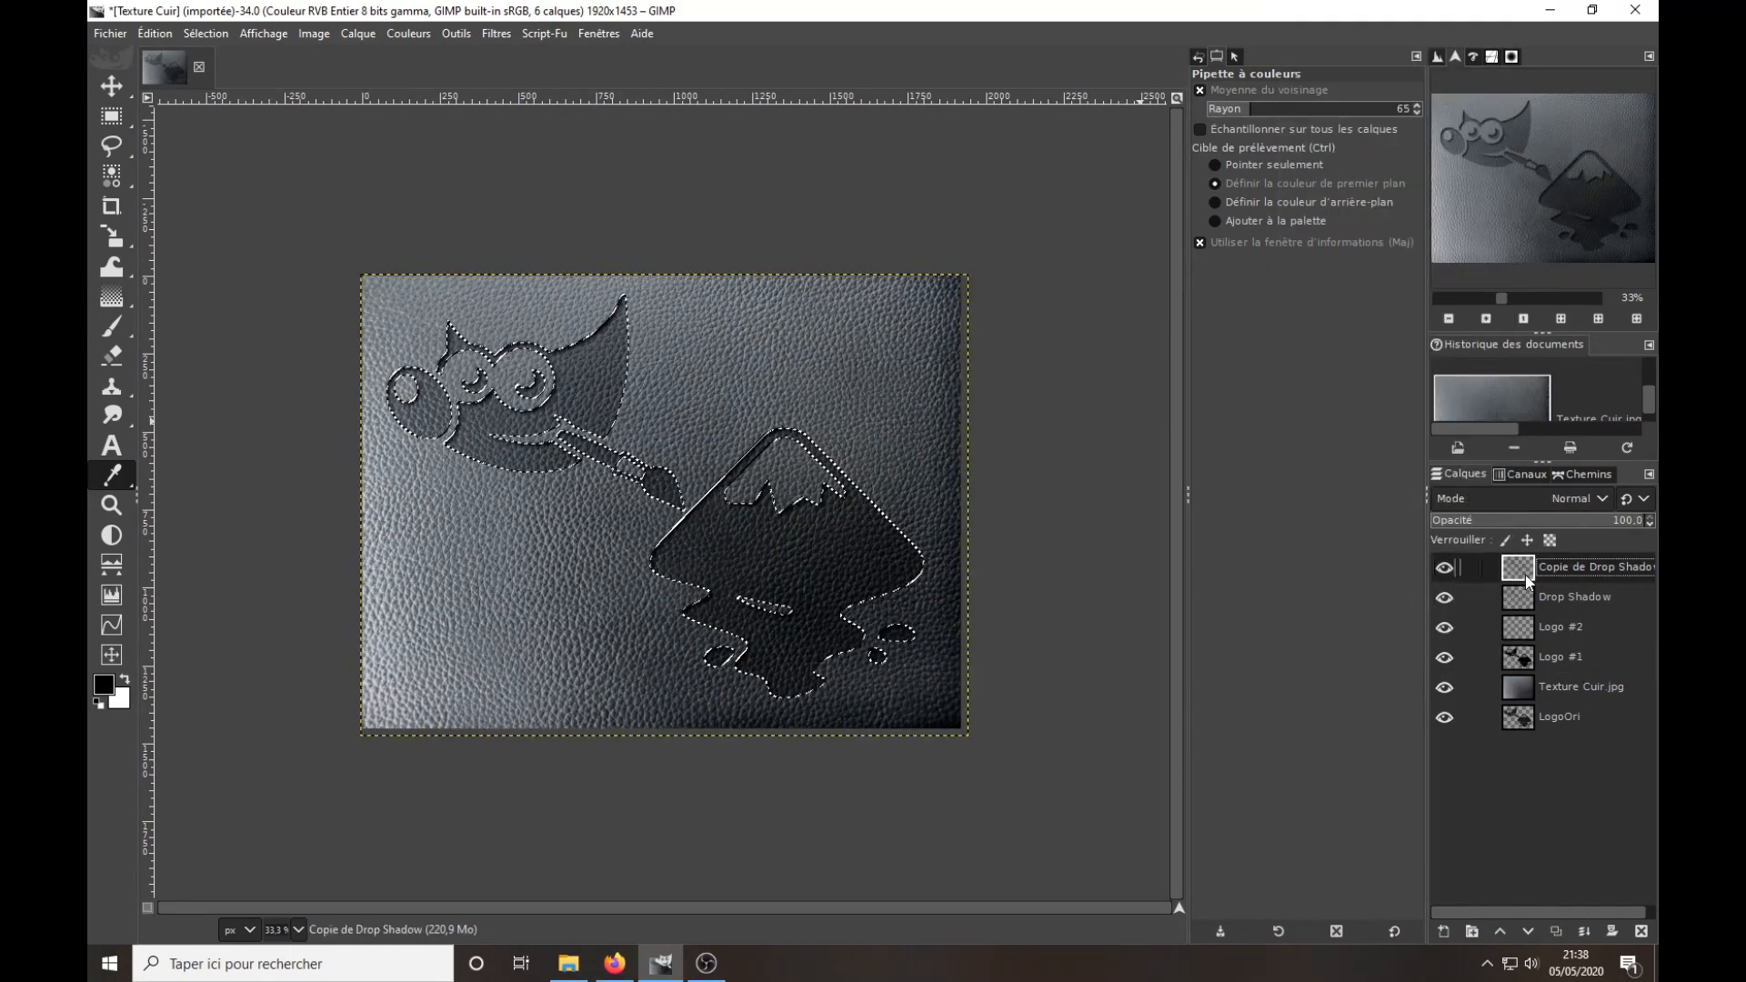
click(1443, 931)
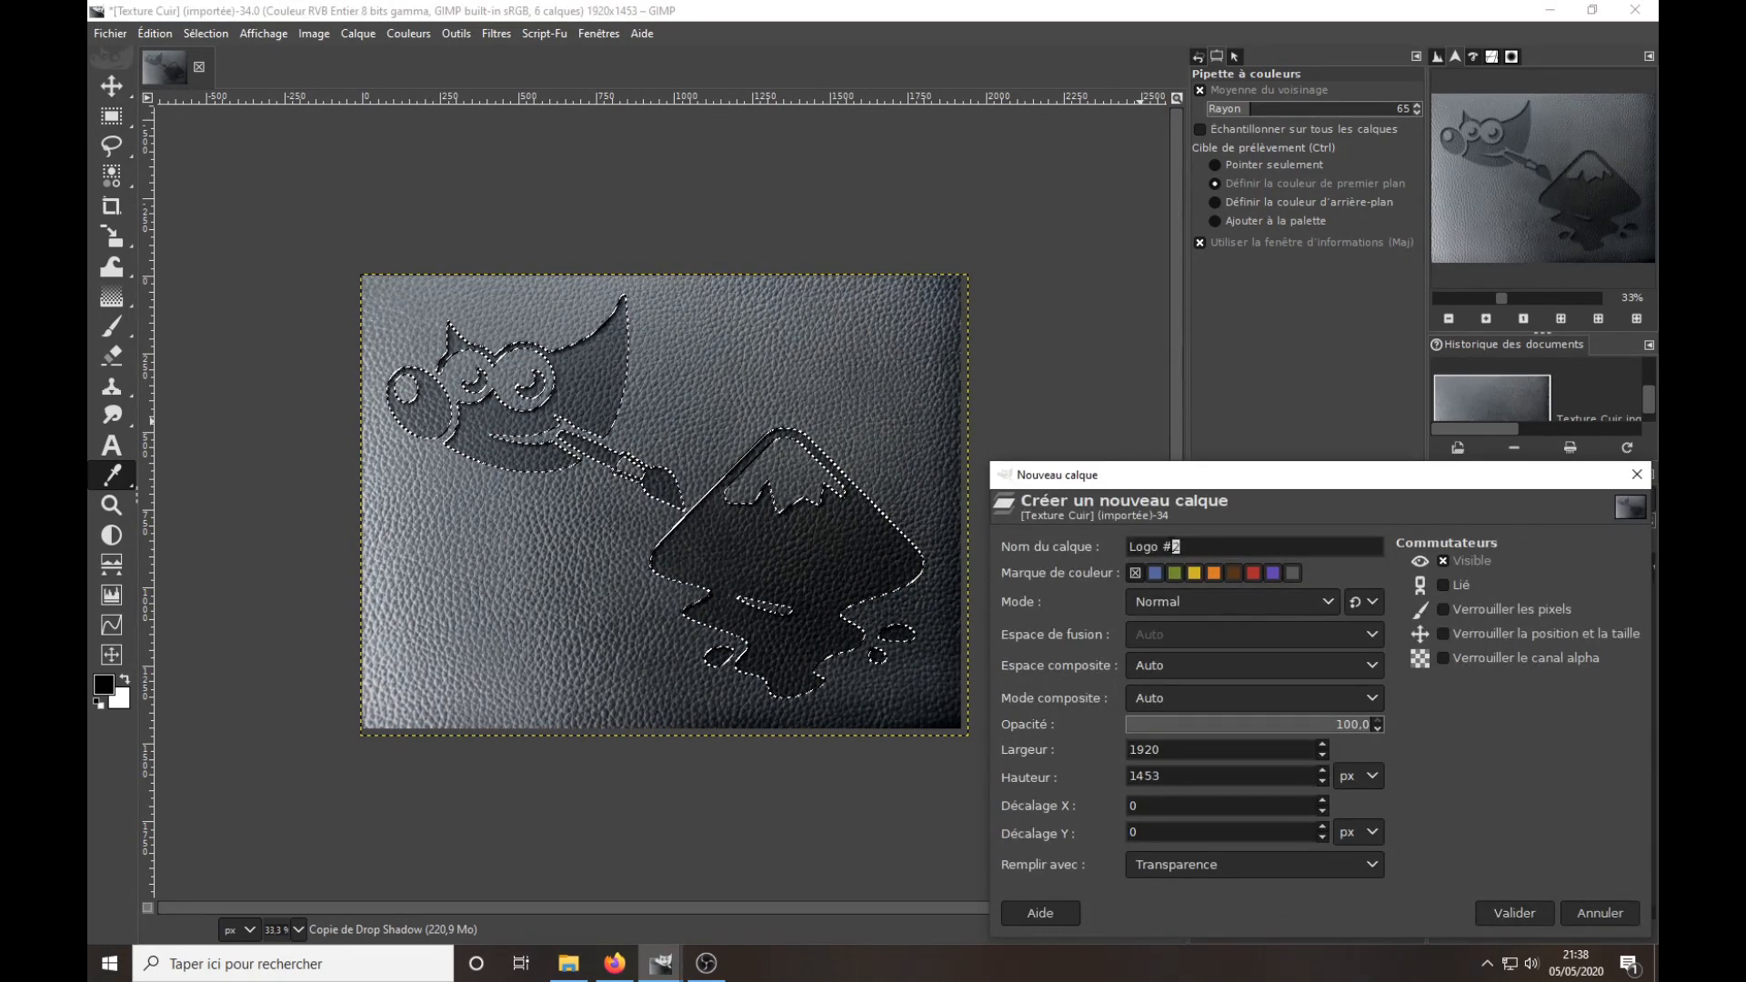
click(1173, 546)
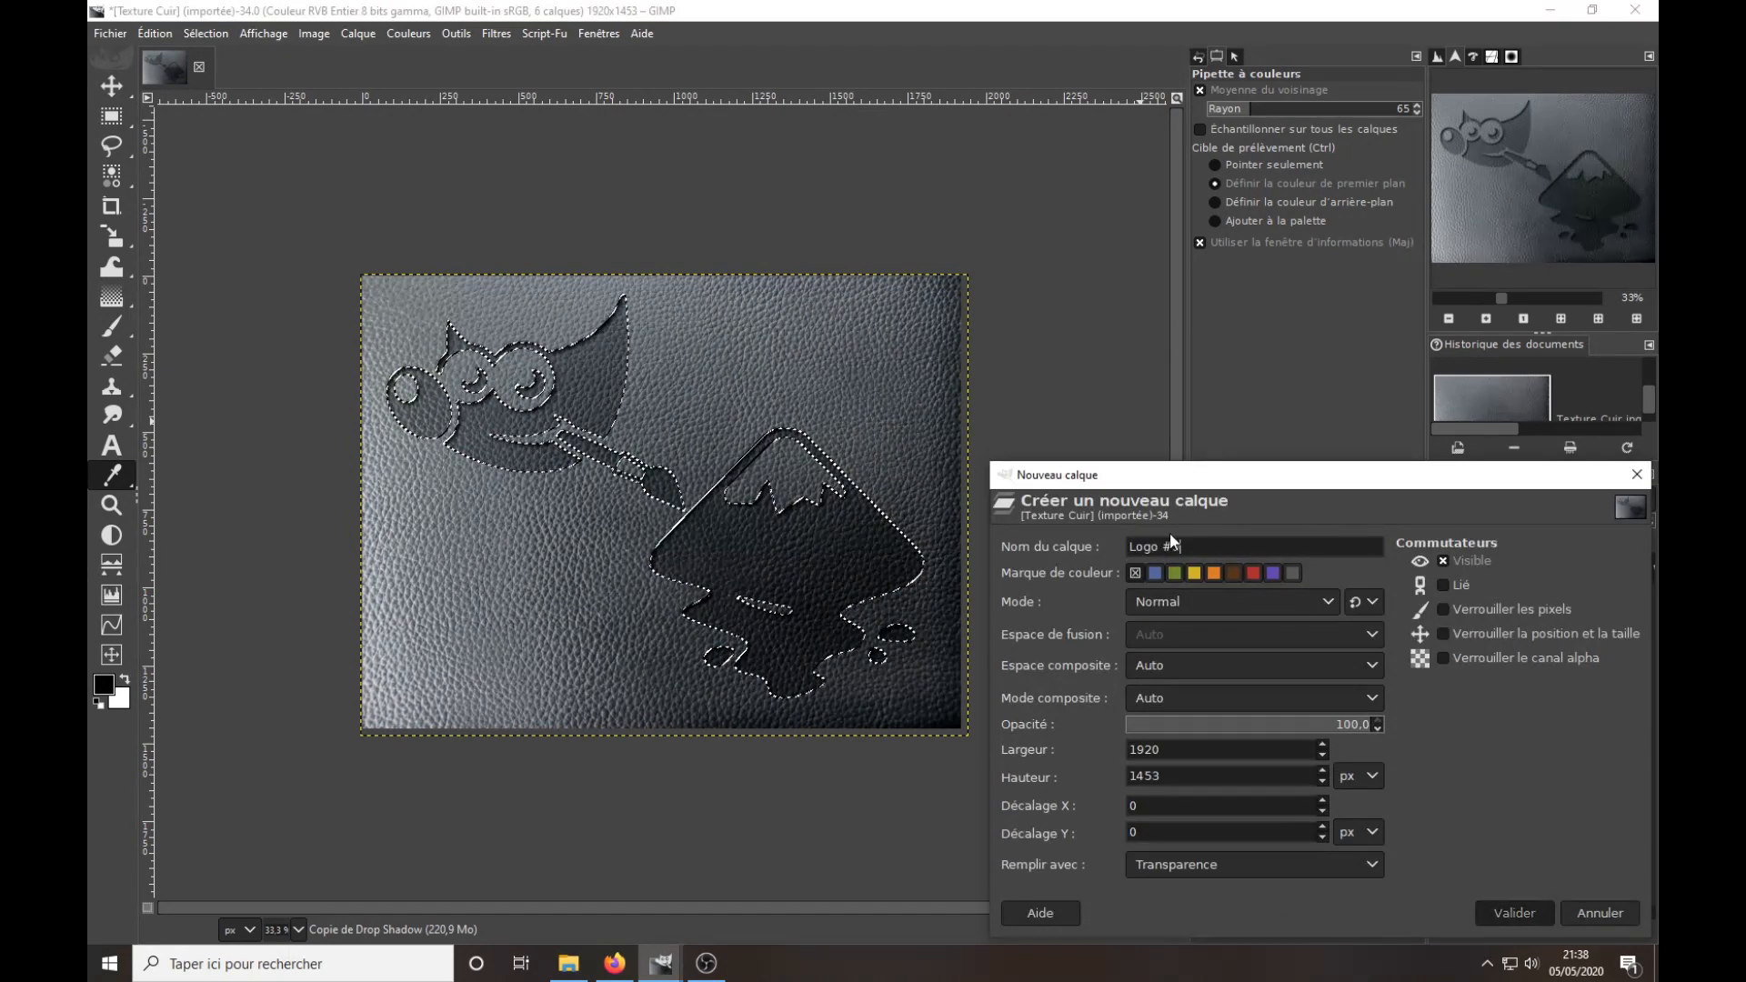
key(Return)
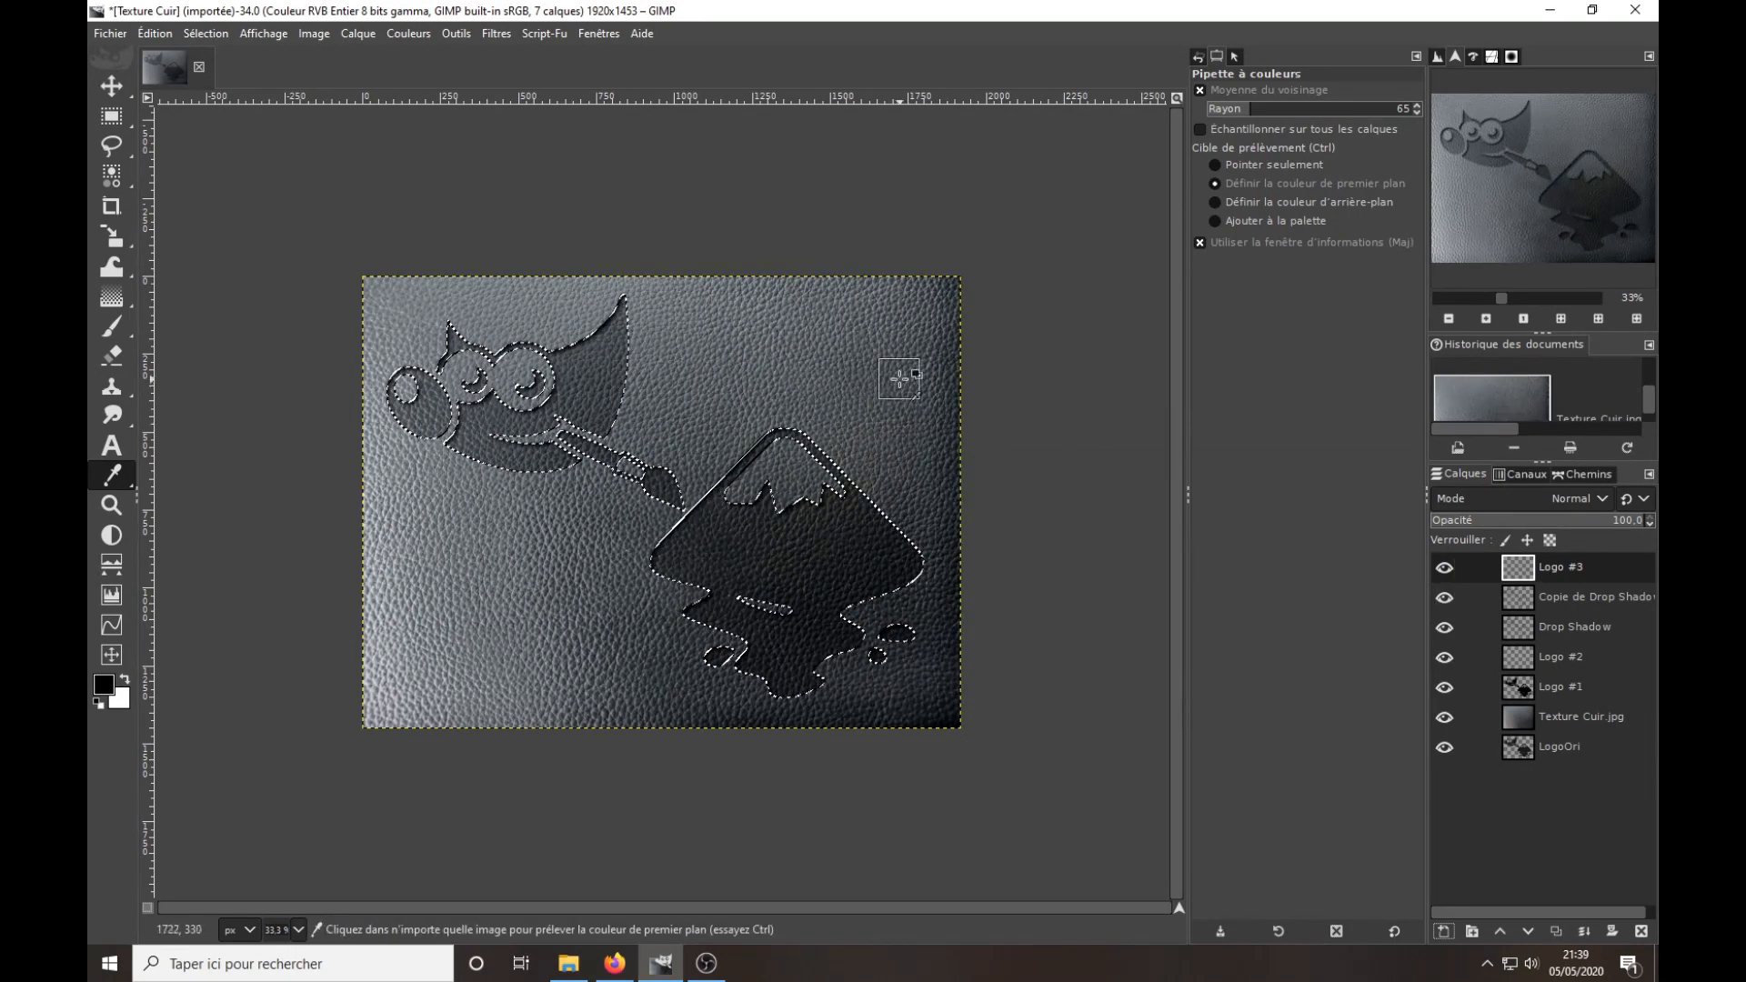
- Apply the legacy drop shadow (Ombre portée (ancien)) to the logo selection on Logo #3 with blur radius 10 and white (ffffff)
click(499, 33)
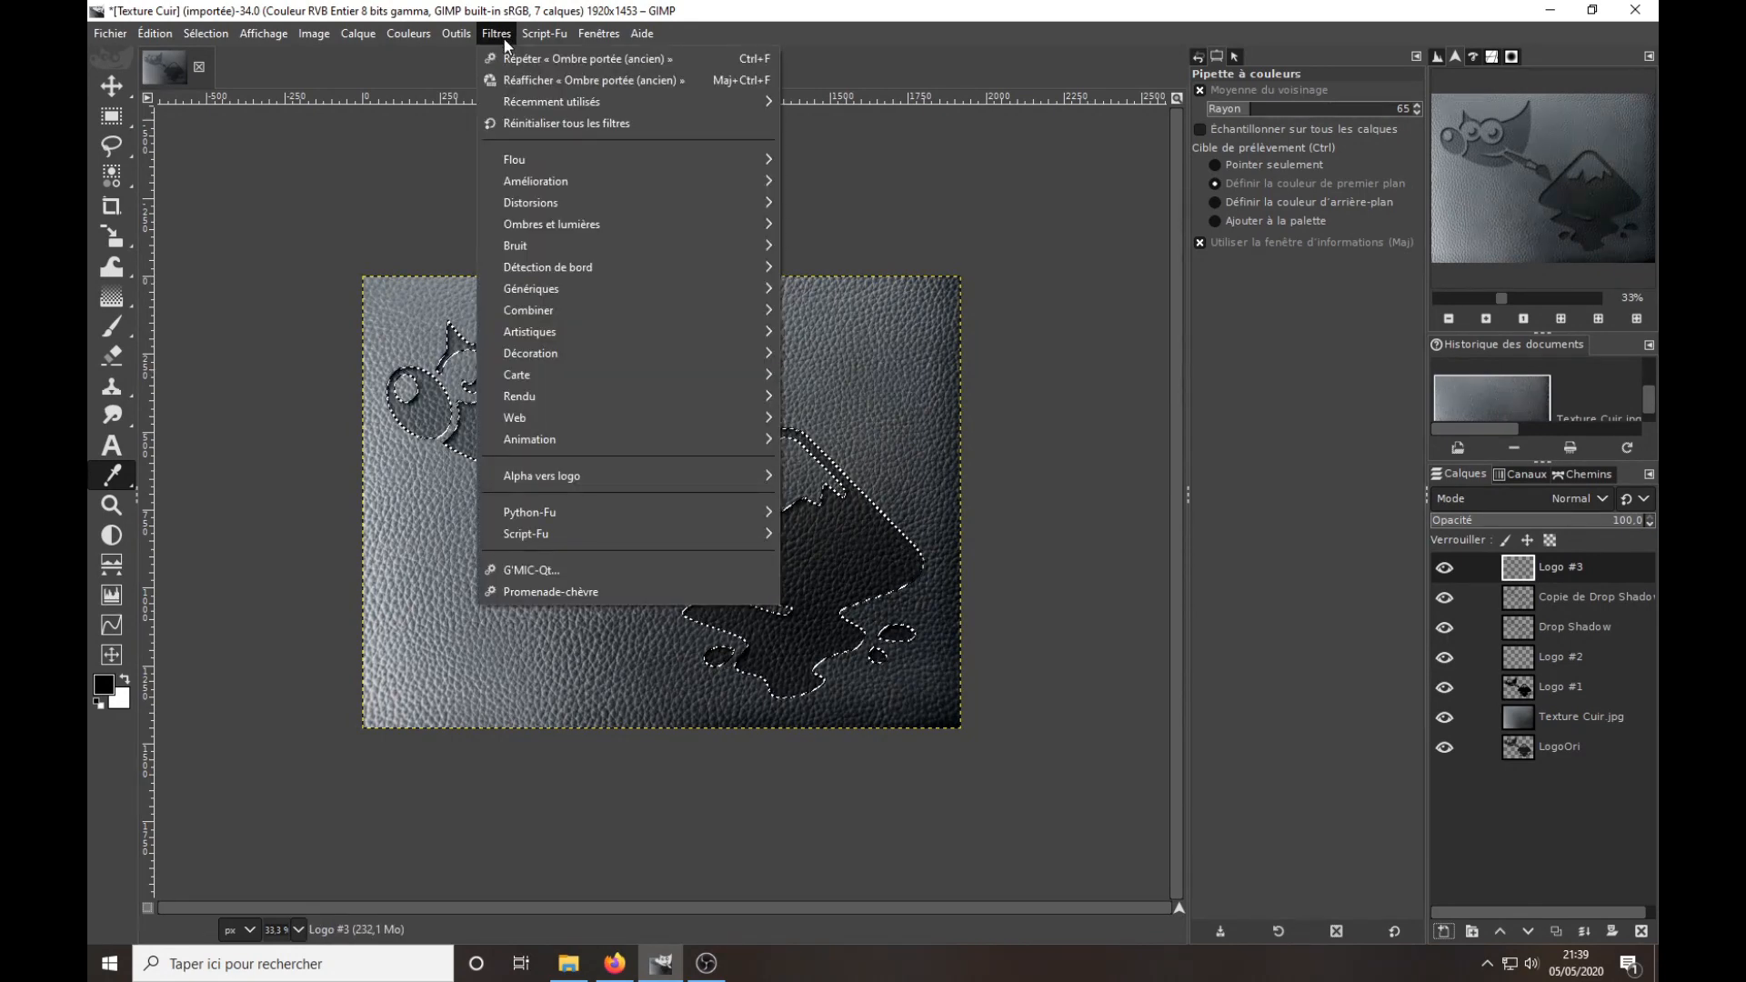
mouse_move(691, 225)
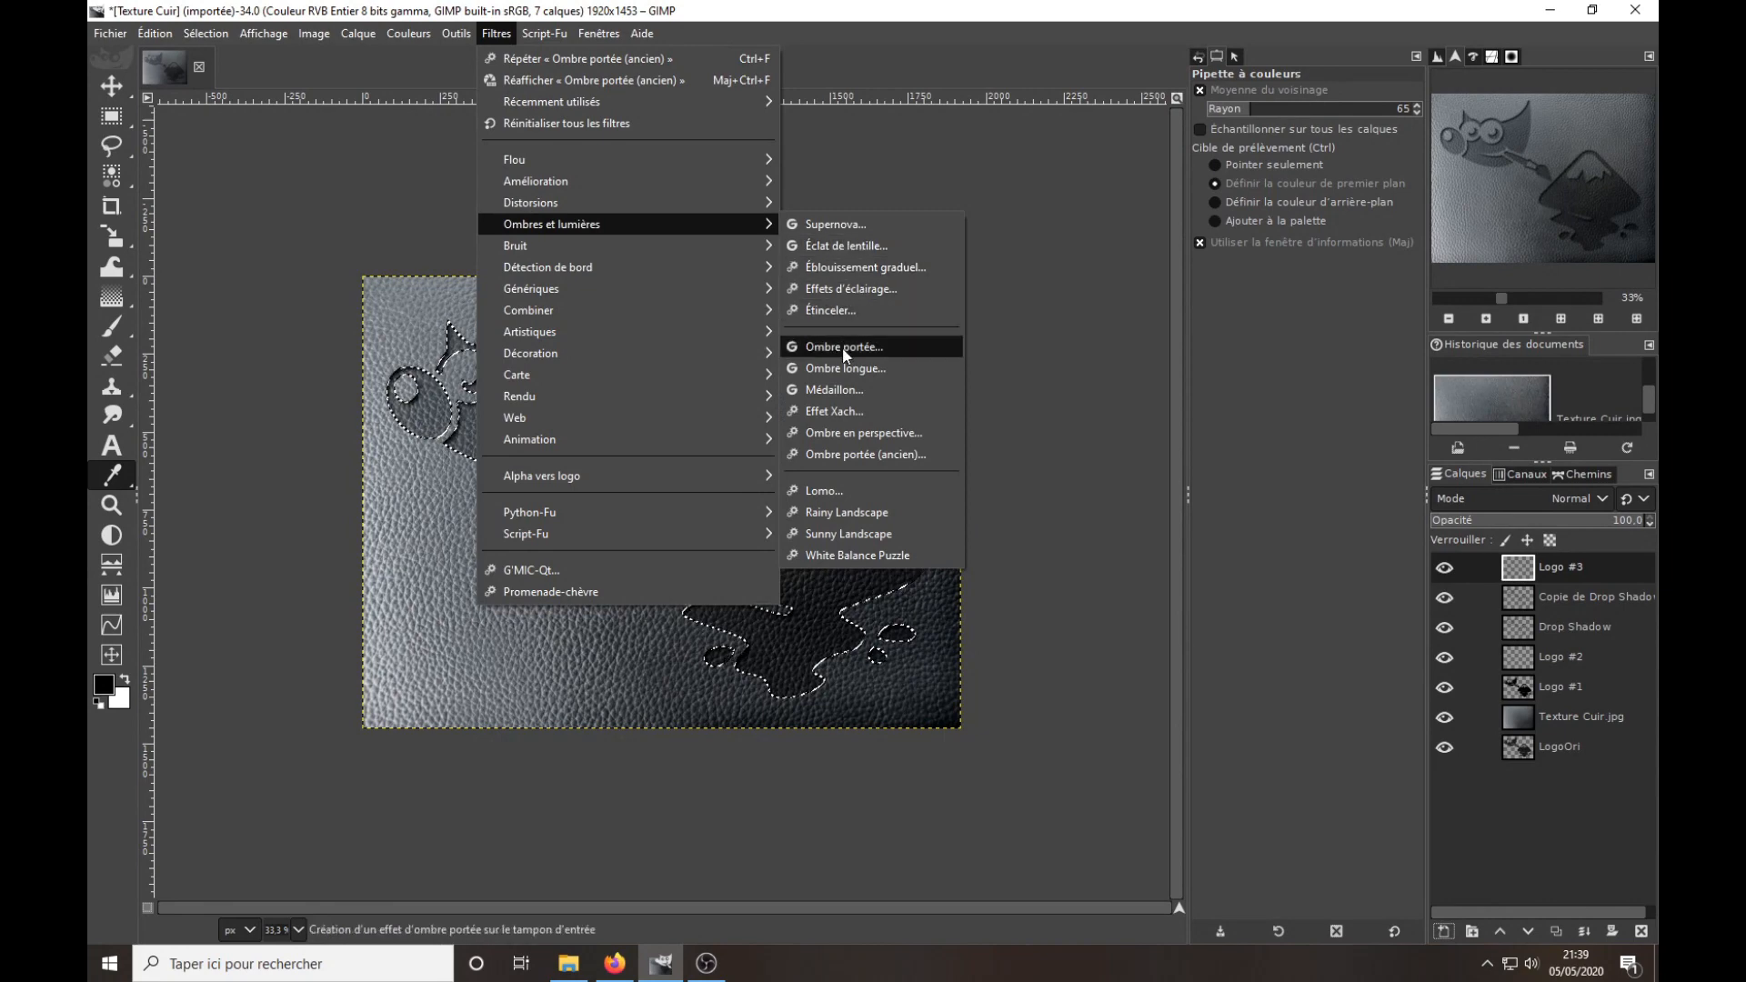
click(837, 455)
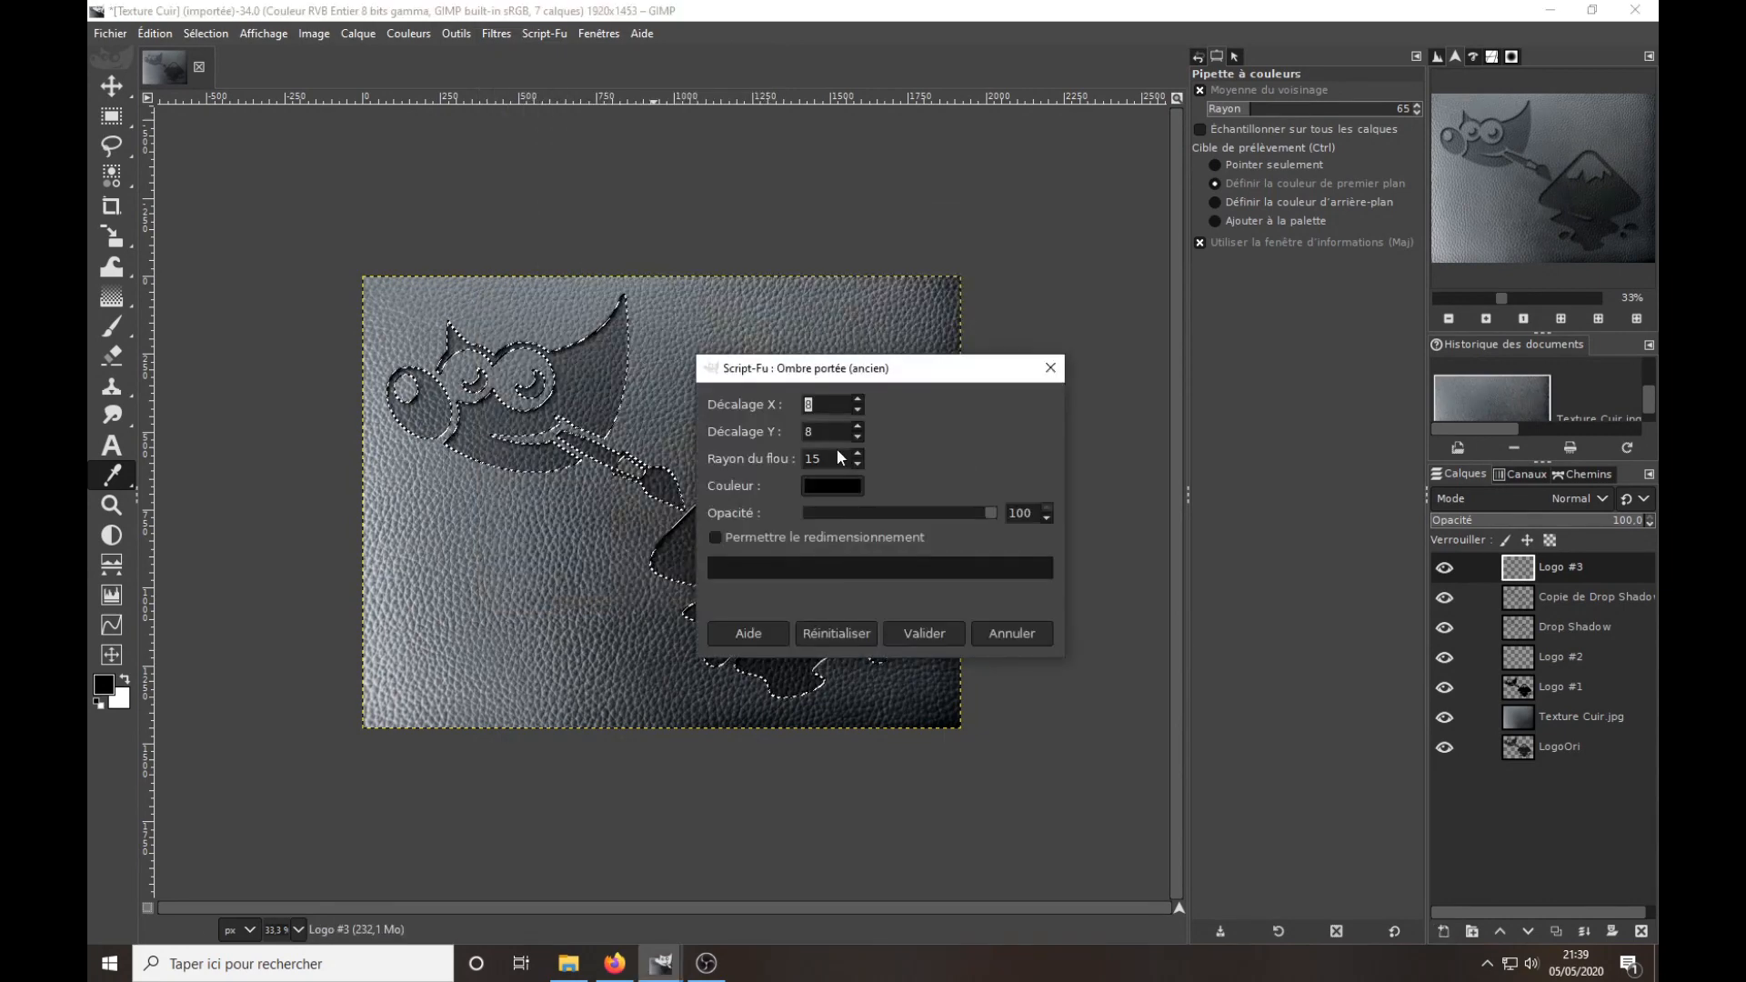
key(Tab)
key(Tab)
click(819, 488)
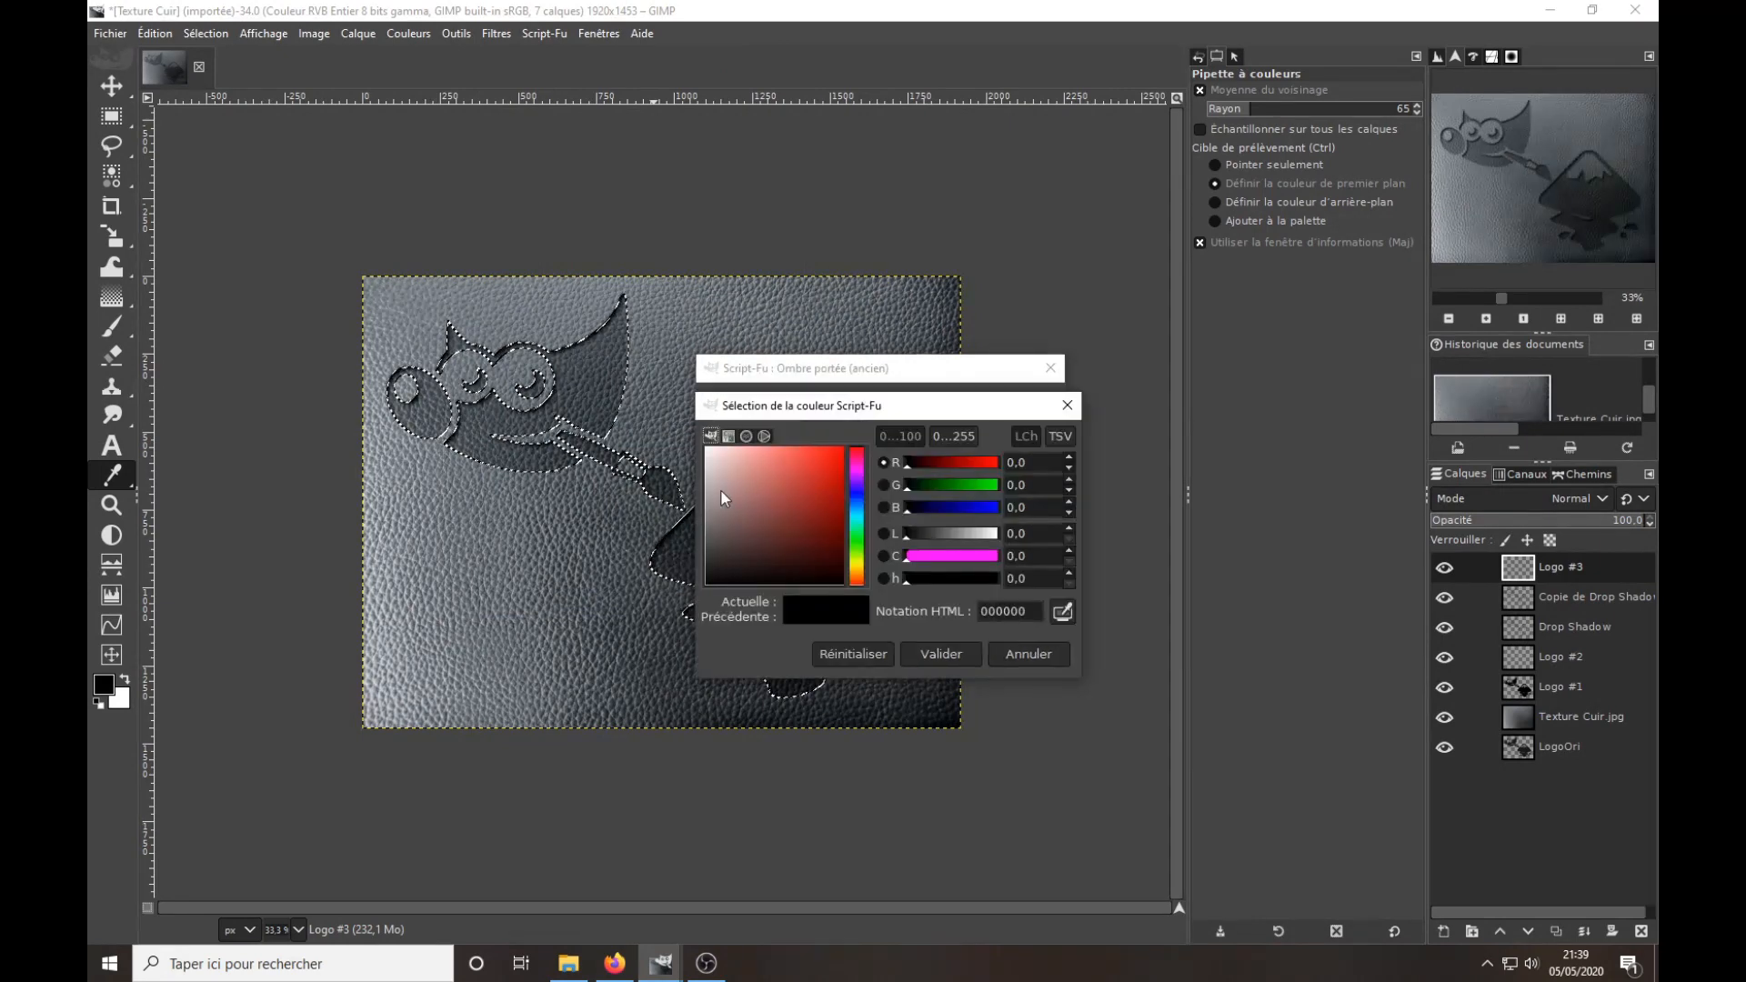
drag(722, 491, 702, 447)
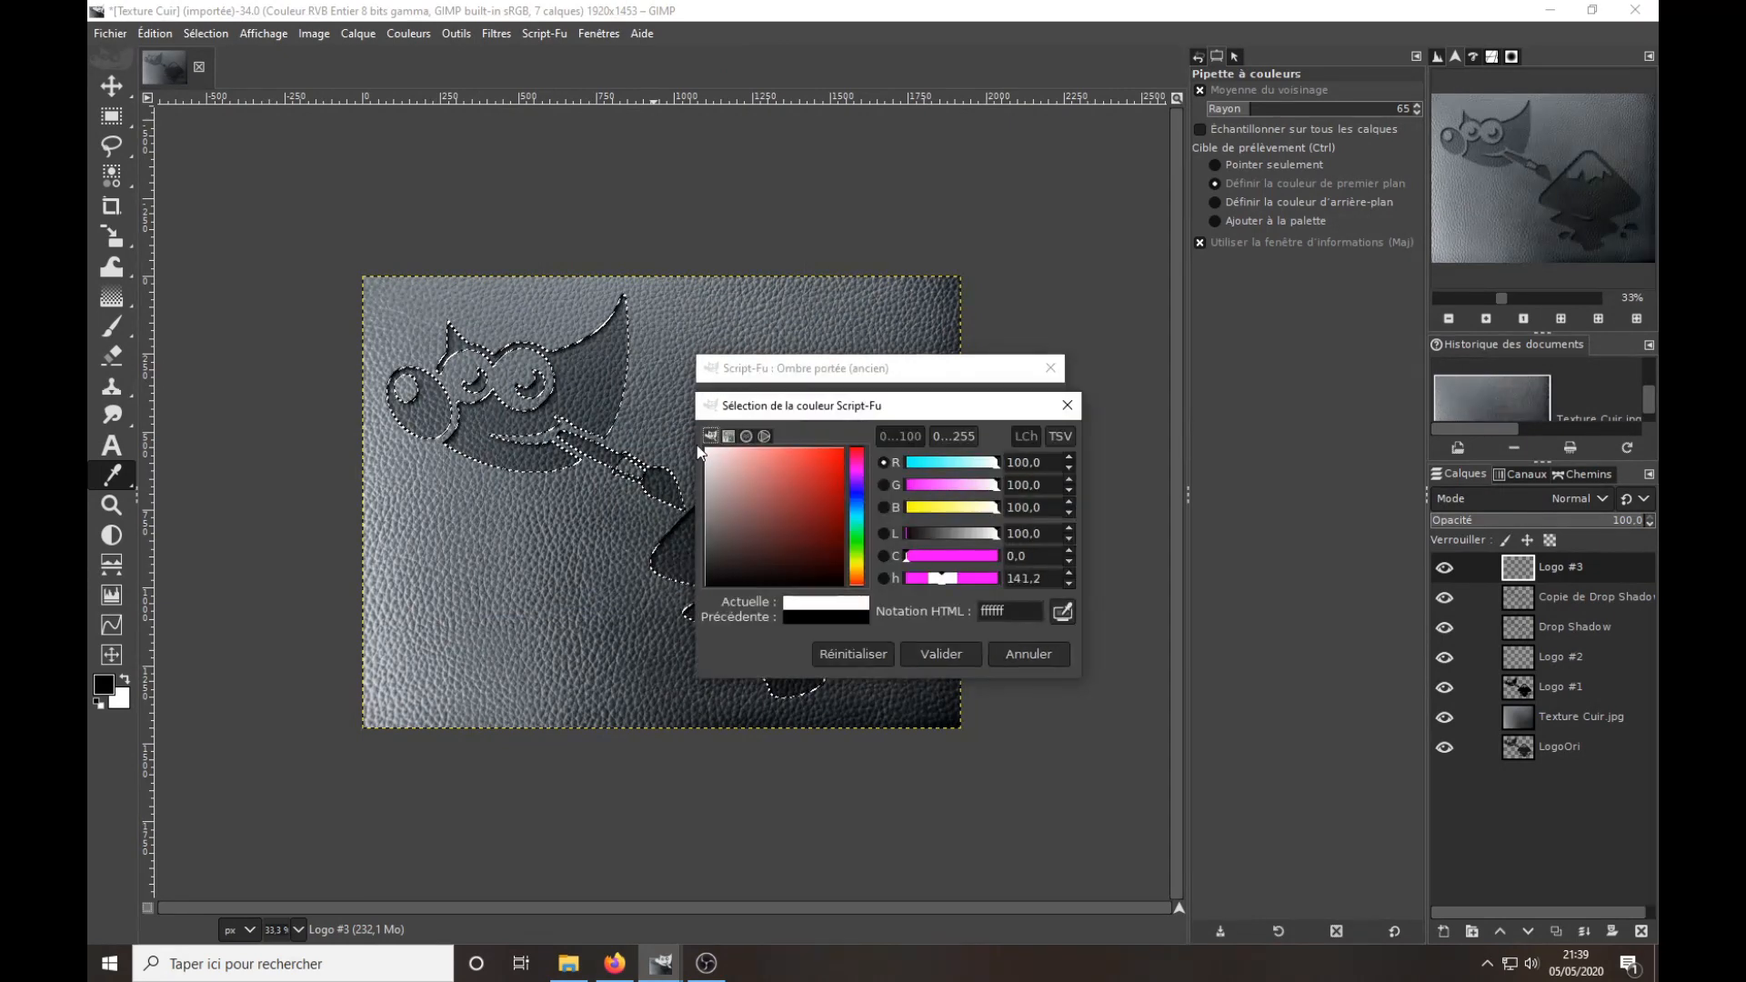
click(941, 653)
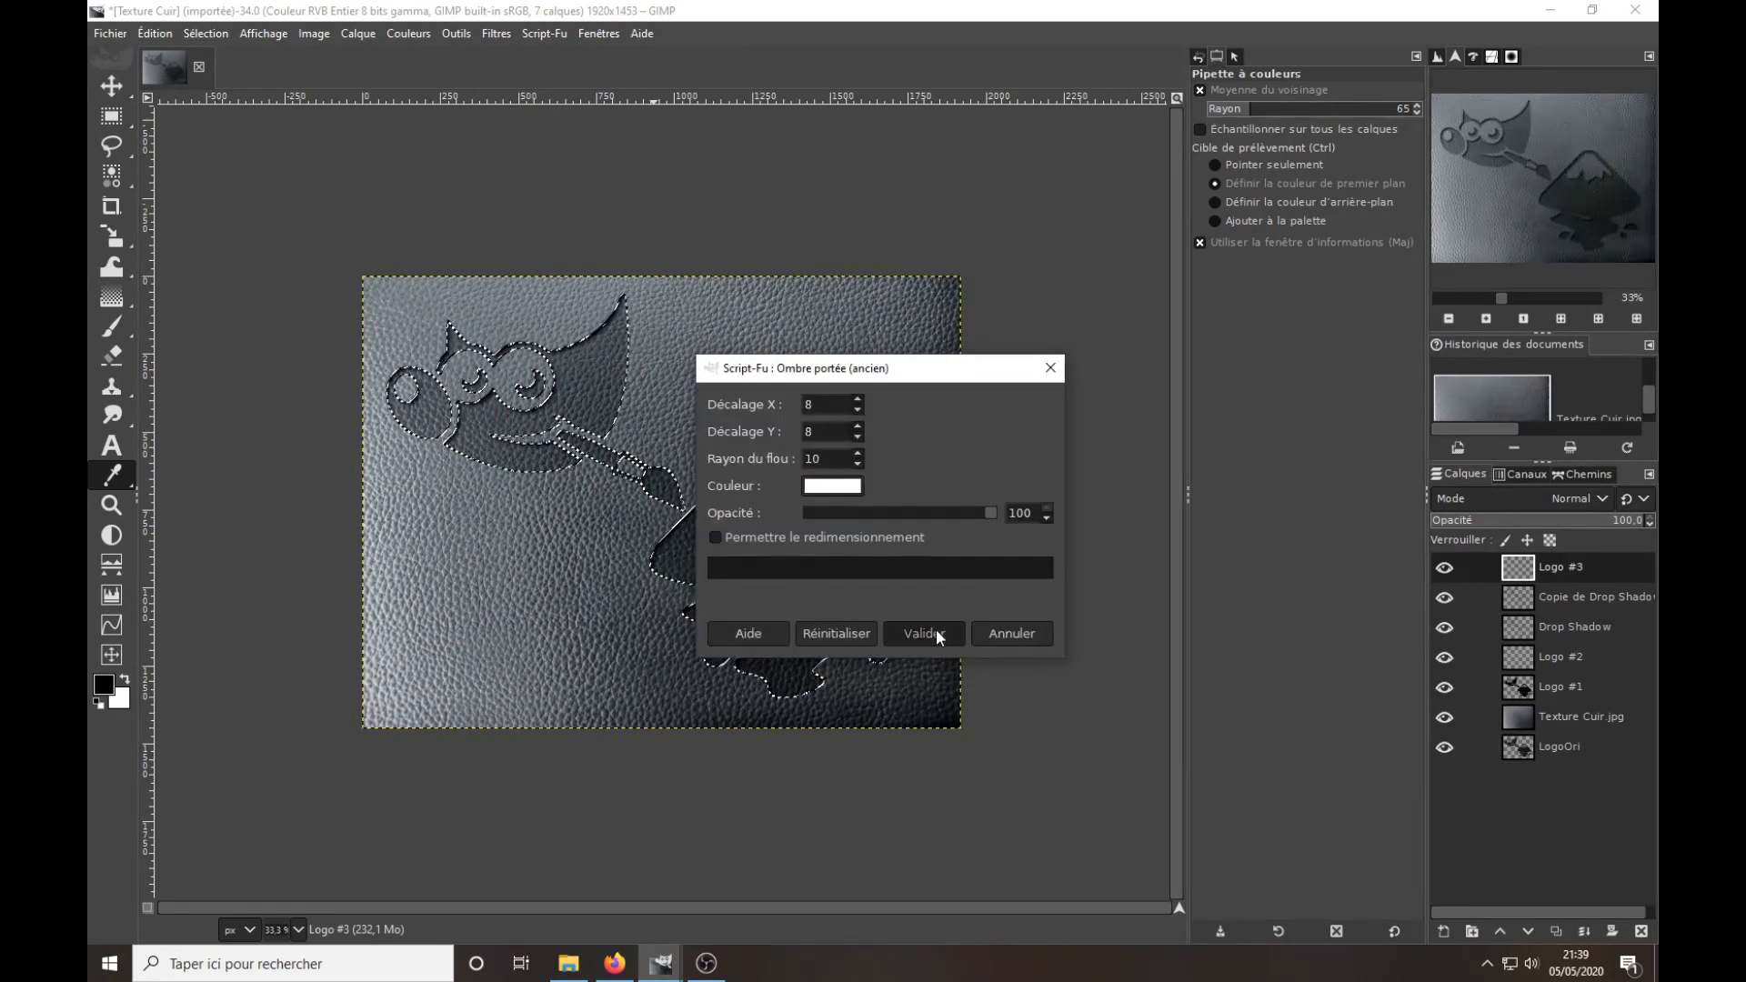
click(938, 633)
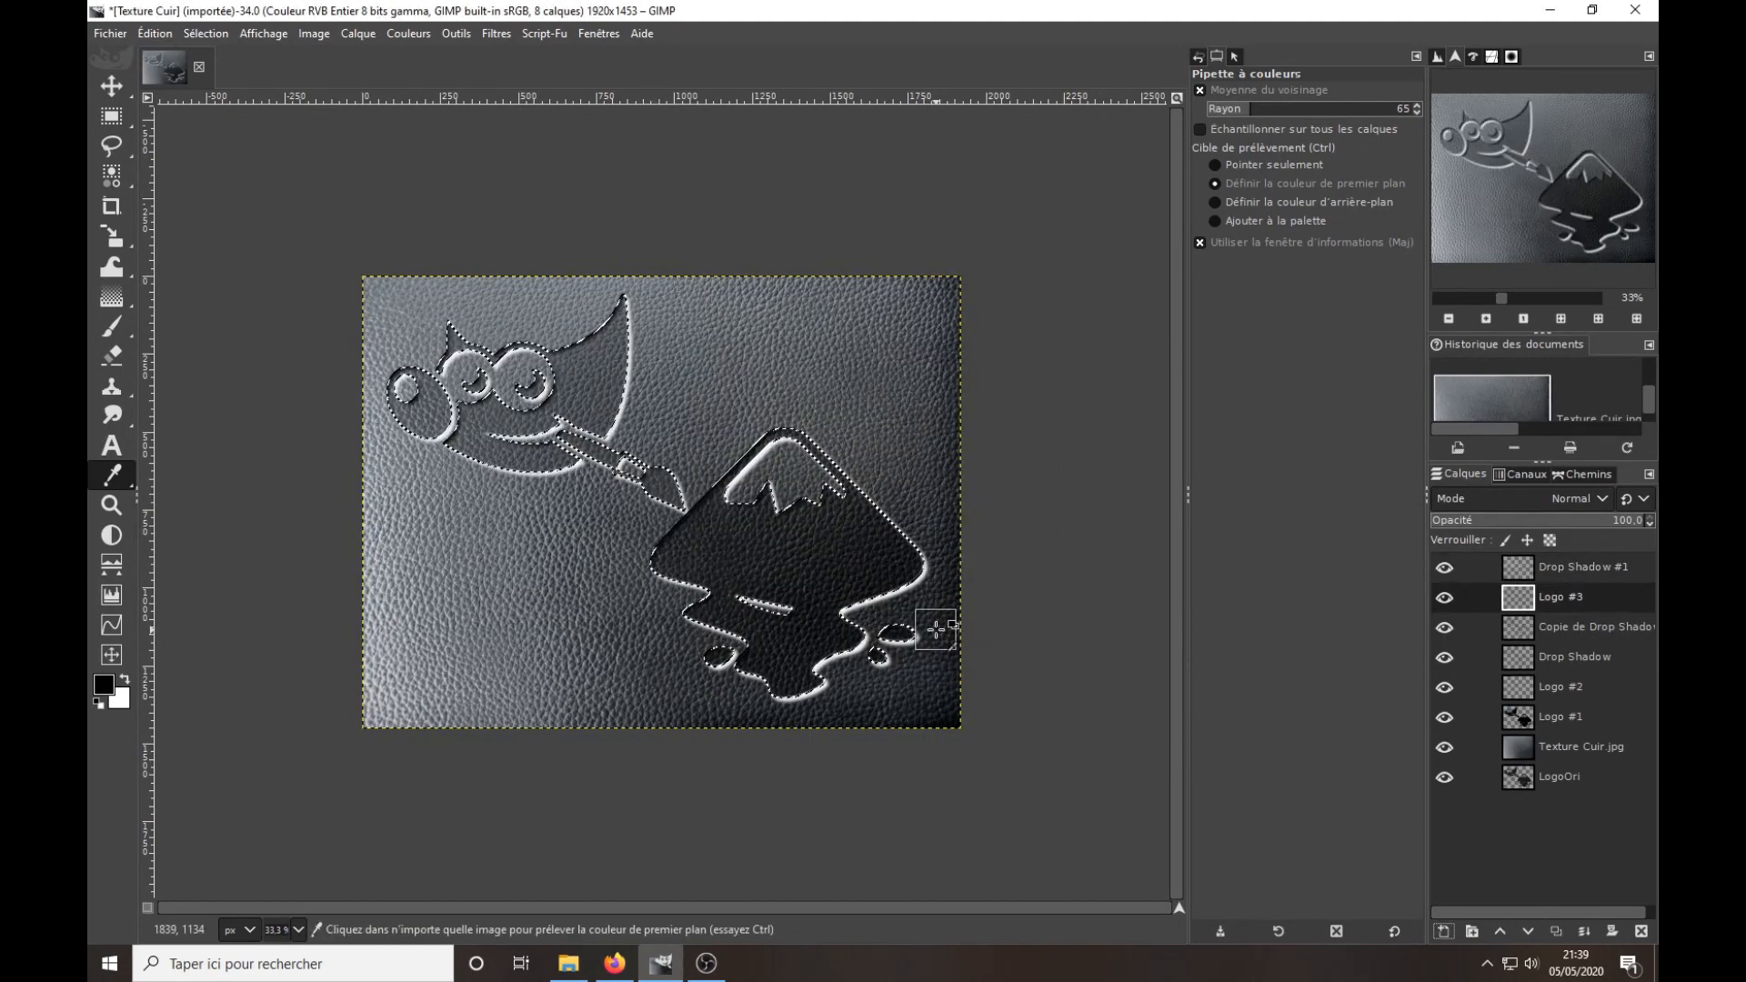
- Clear the selection and set the white Drop Shadow #1 layer's blend mode to Superposer (Overlay)
click(1563, 572)
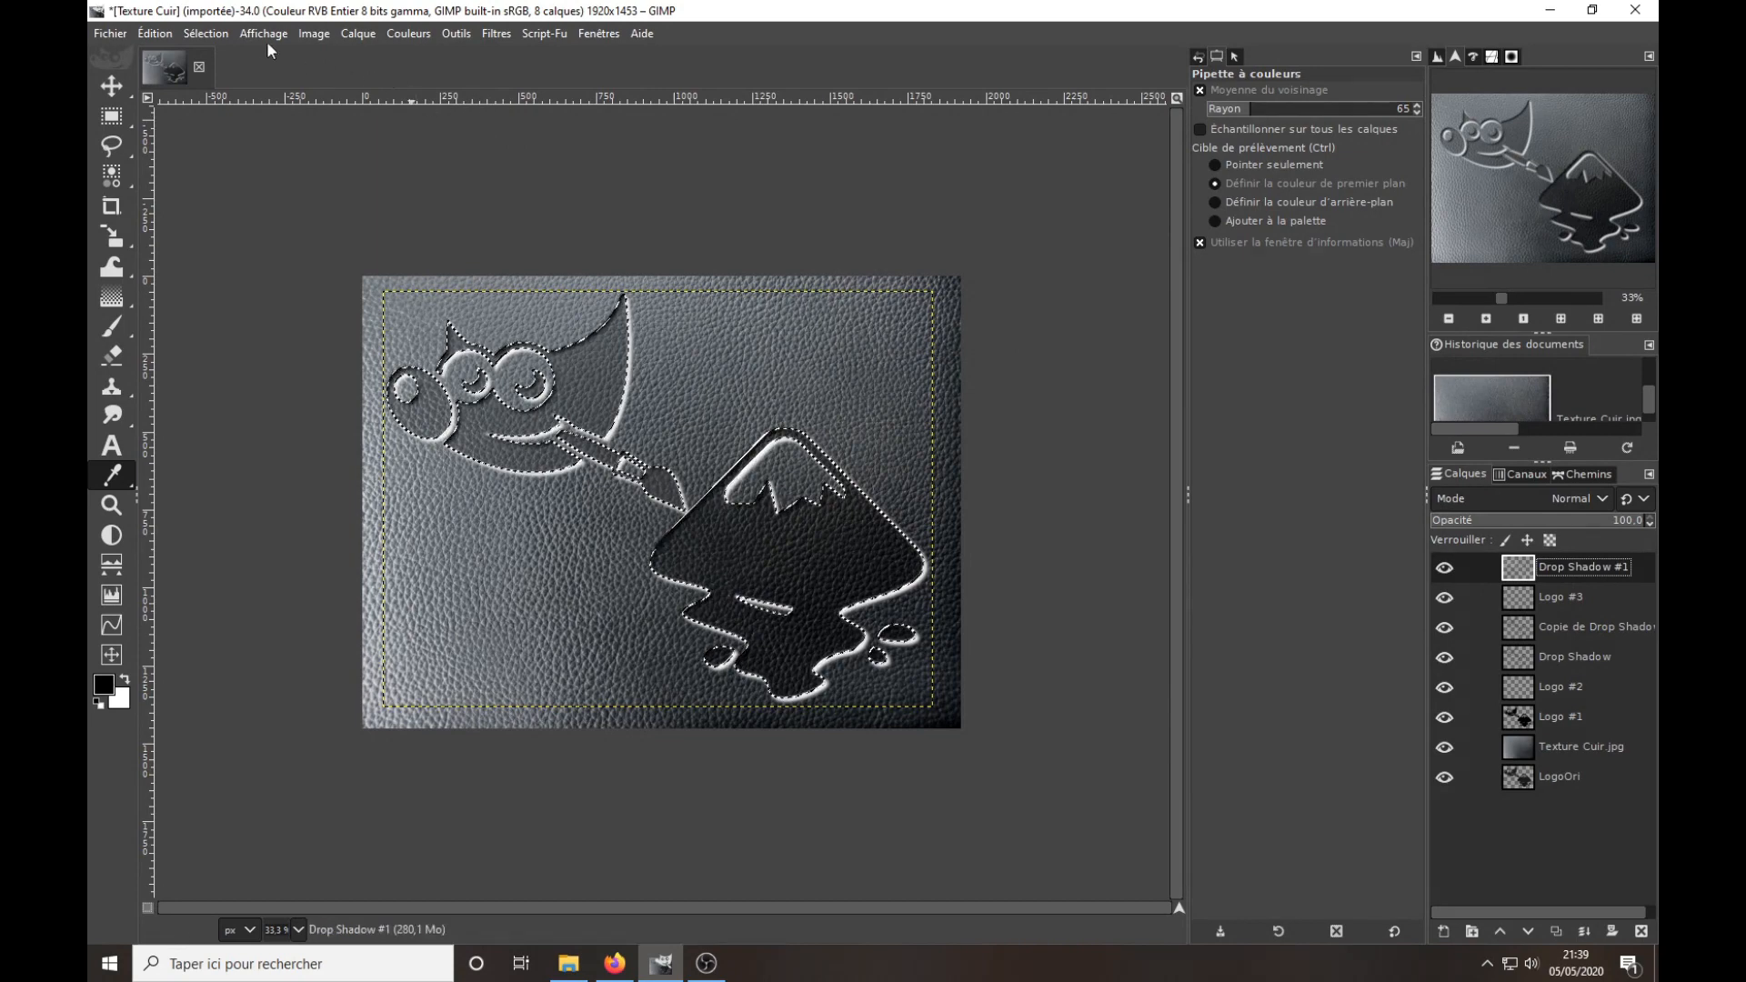
click(206, 34)
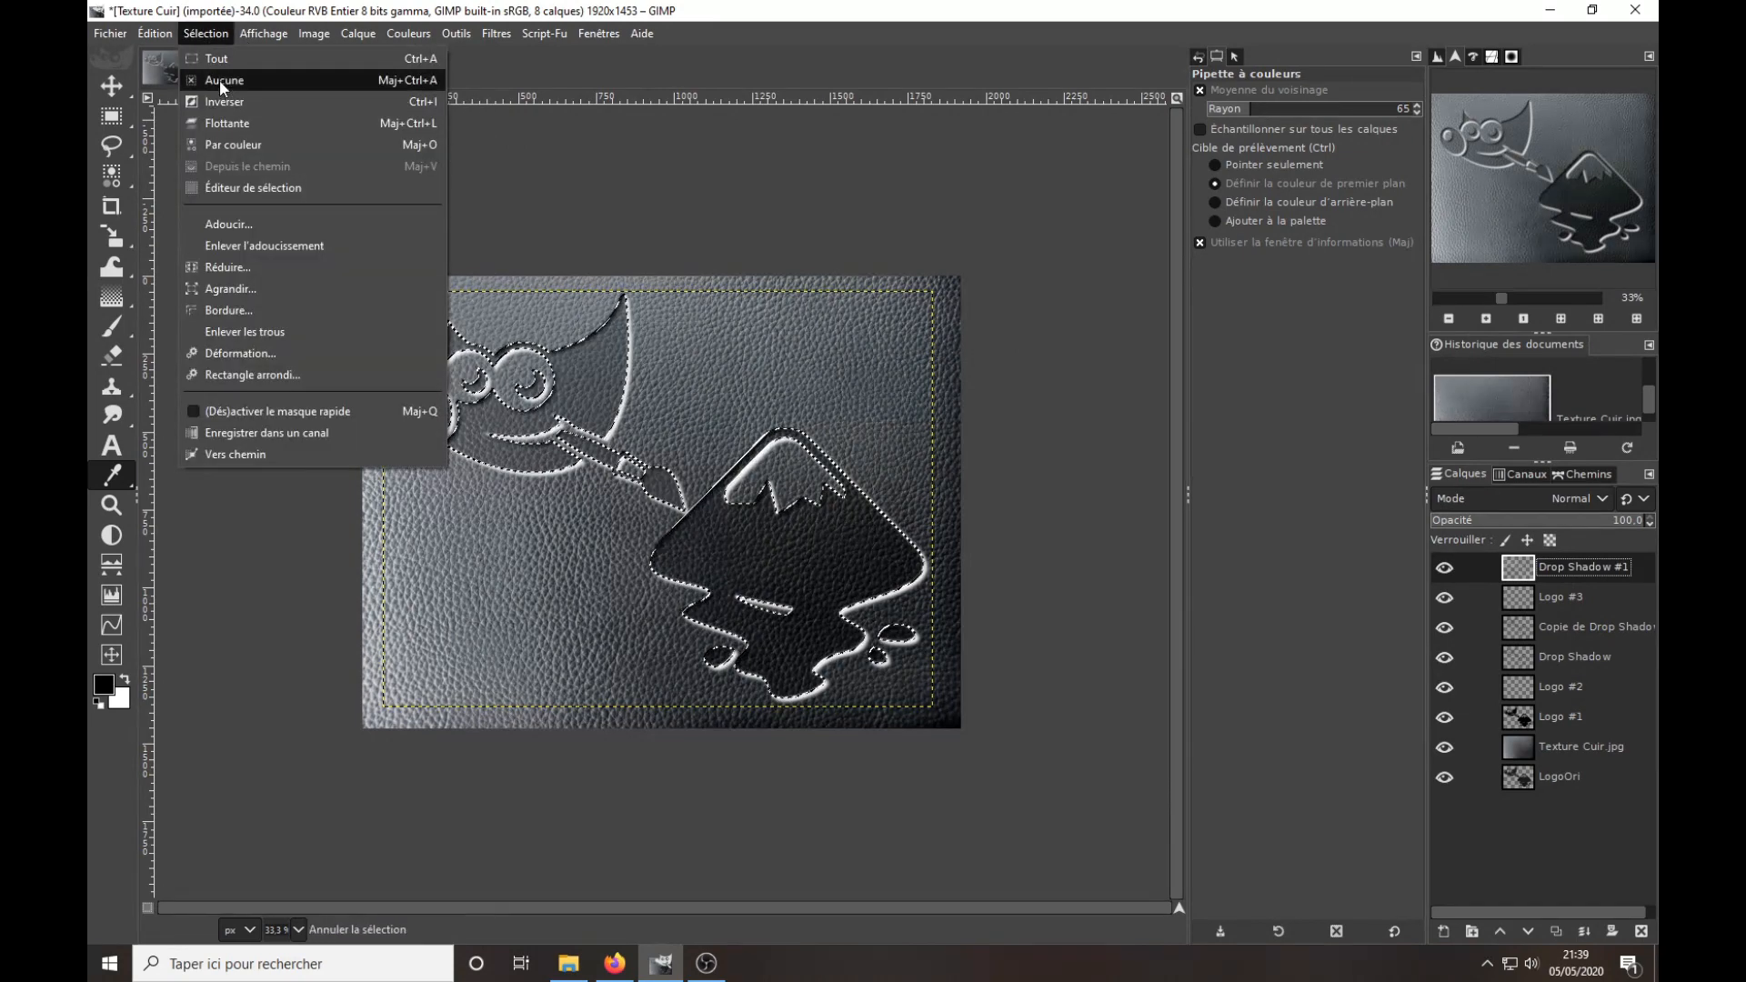
click(219, 84)
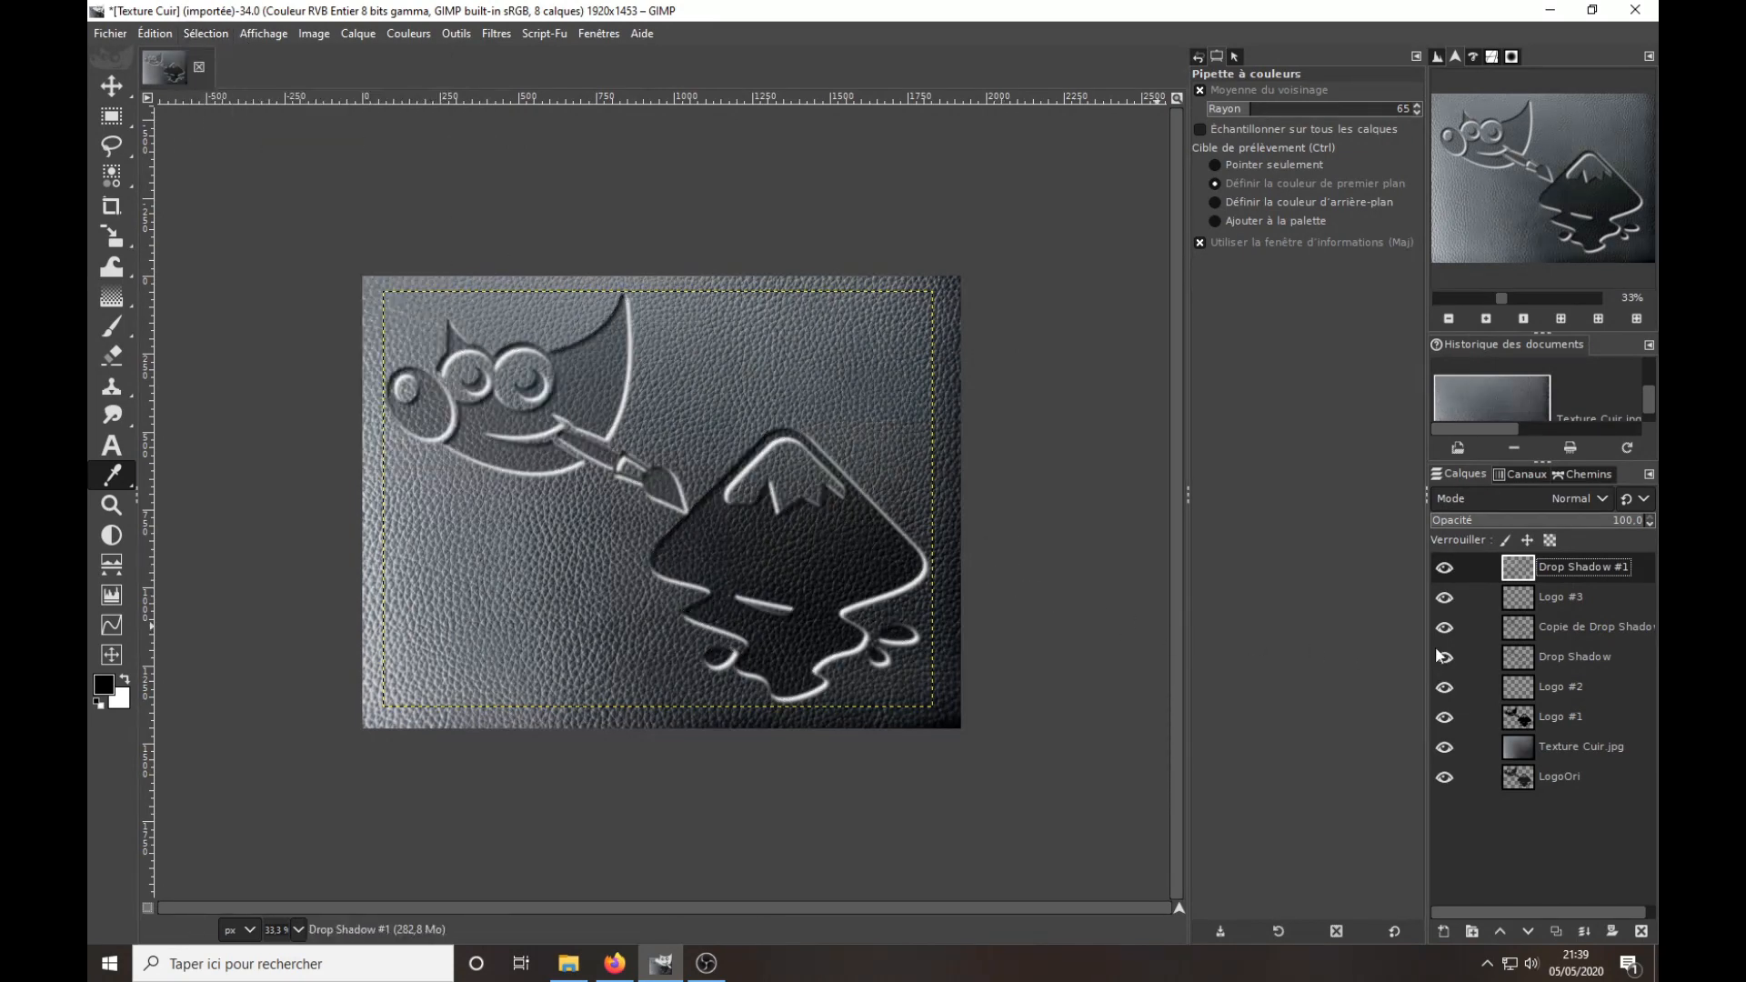
click(1600, 498)
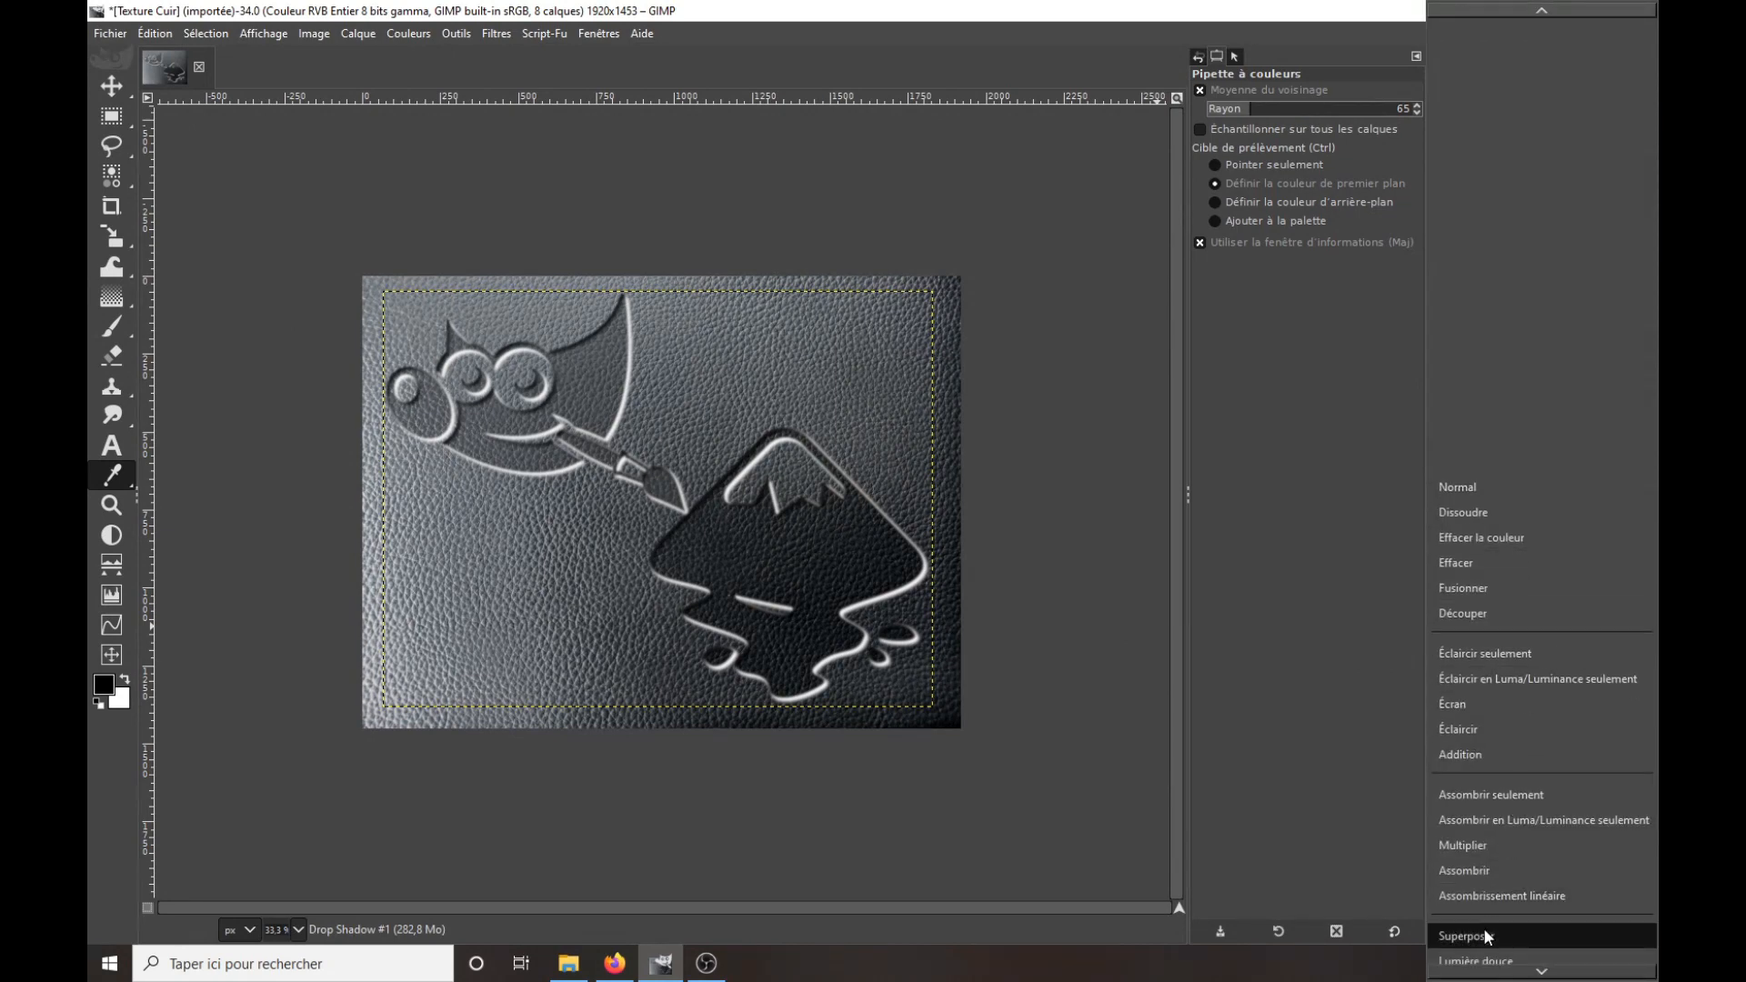
click(1482, 929)
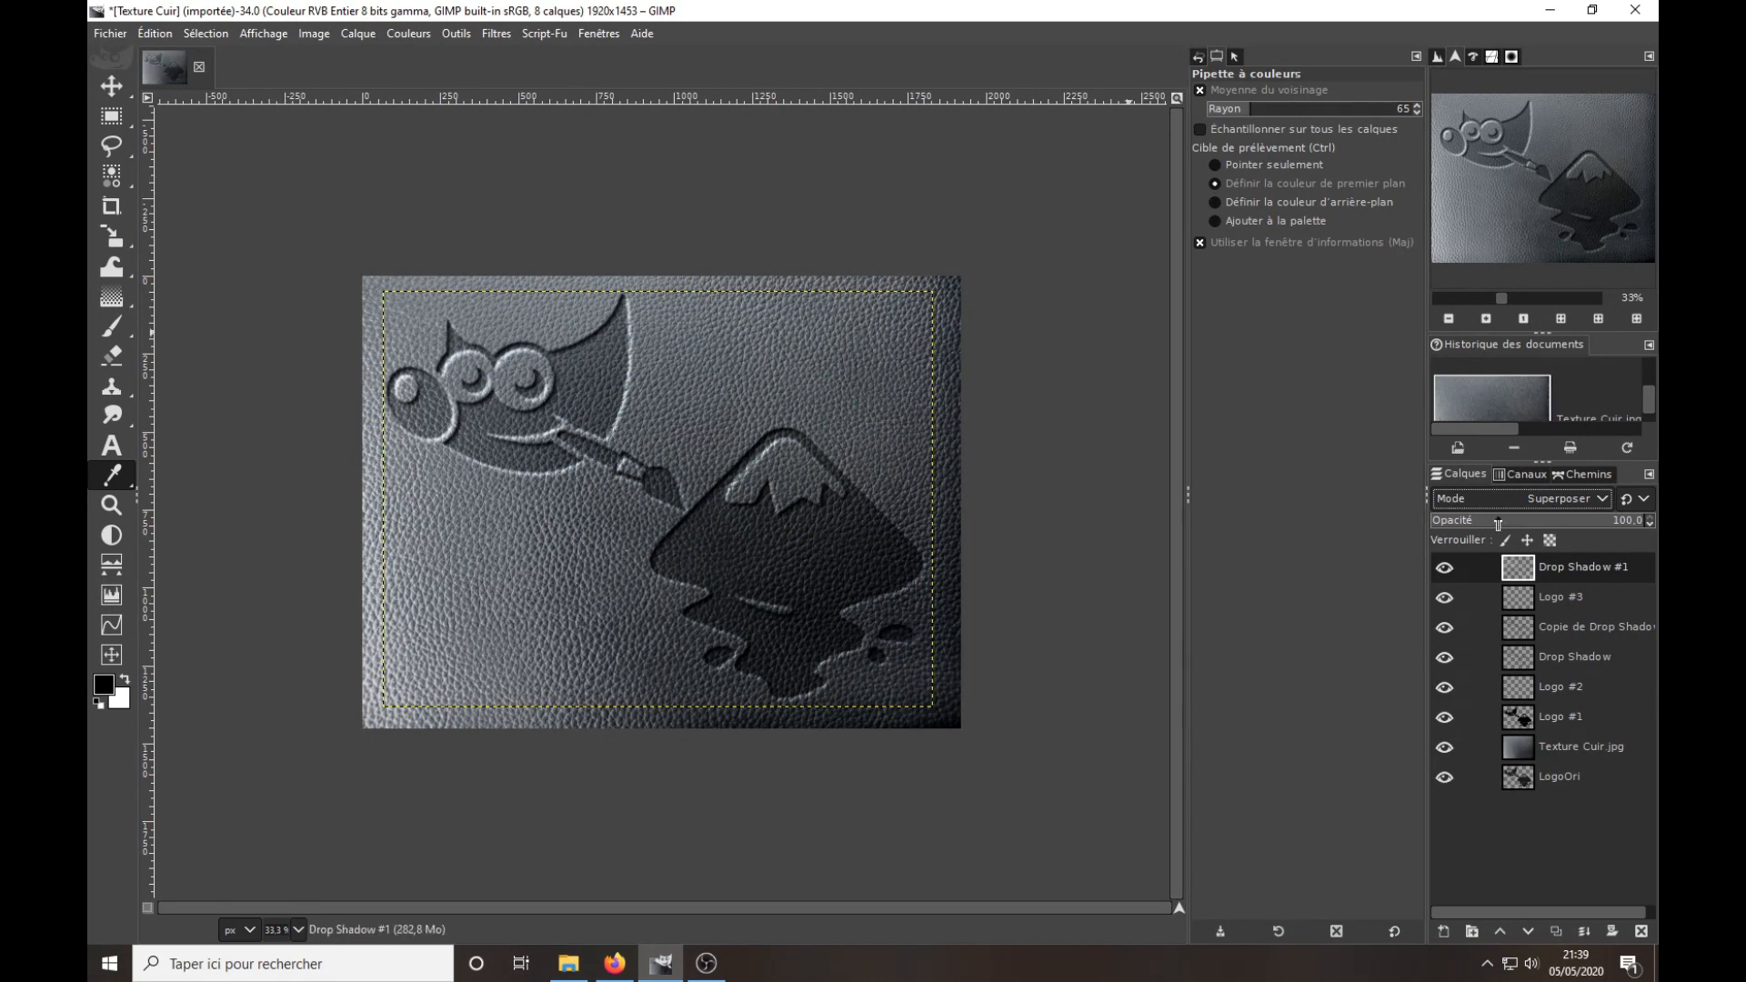
- Reduce the Logo #1 layer's opacity to about 46.7%
click(1551, 720)
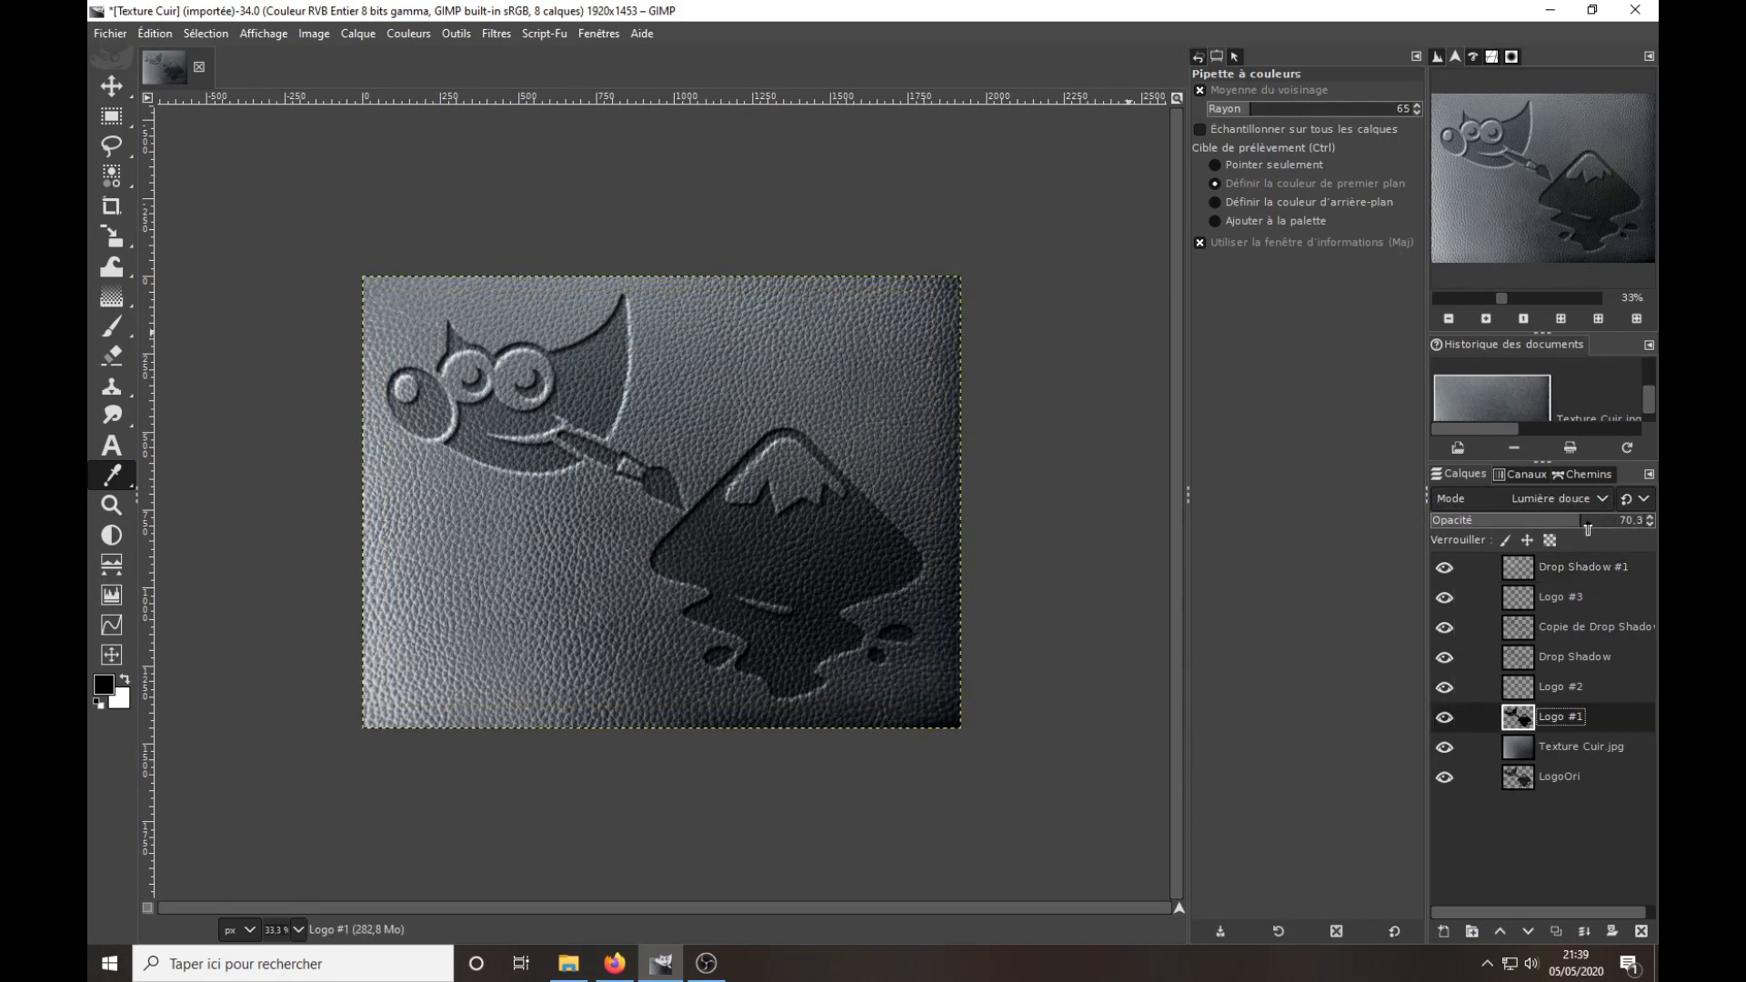
drag(1587, 521, 1531, 519)
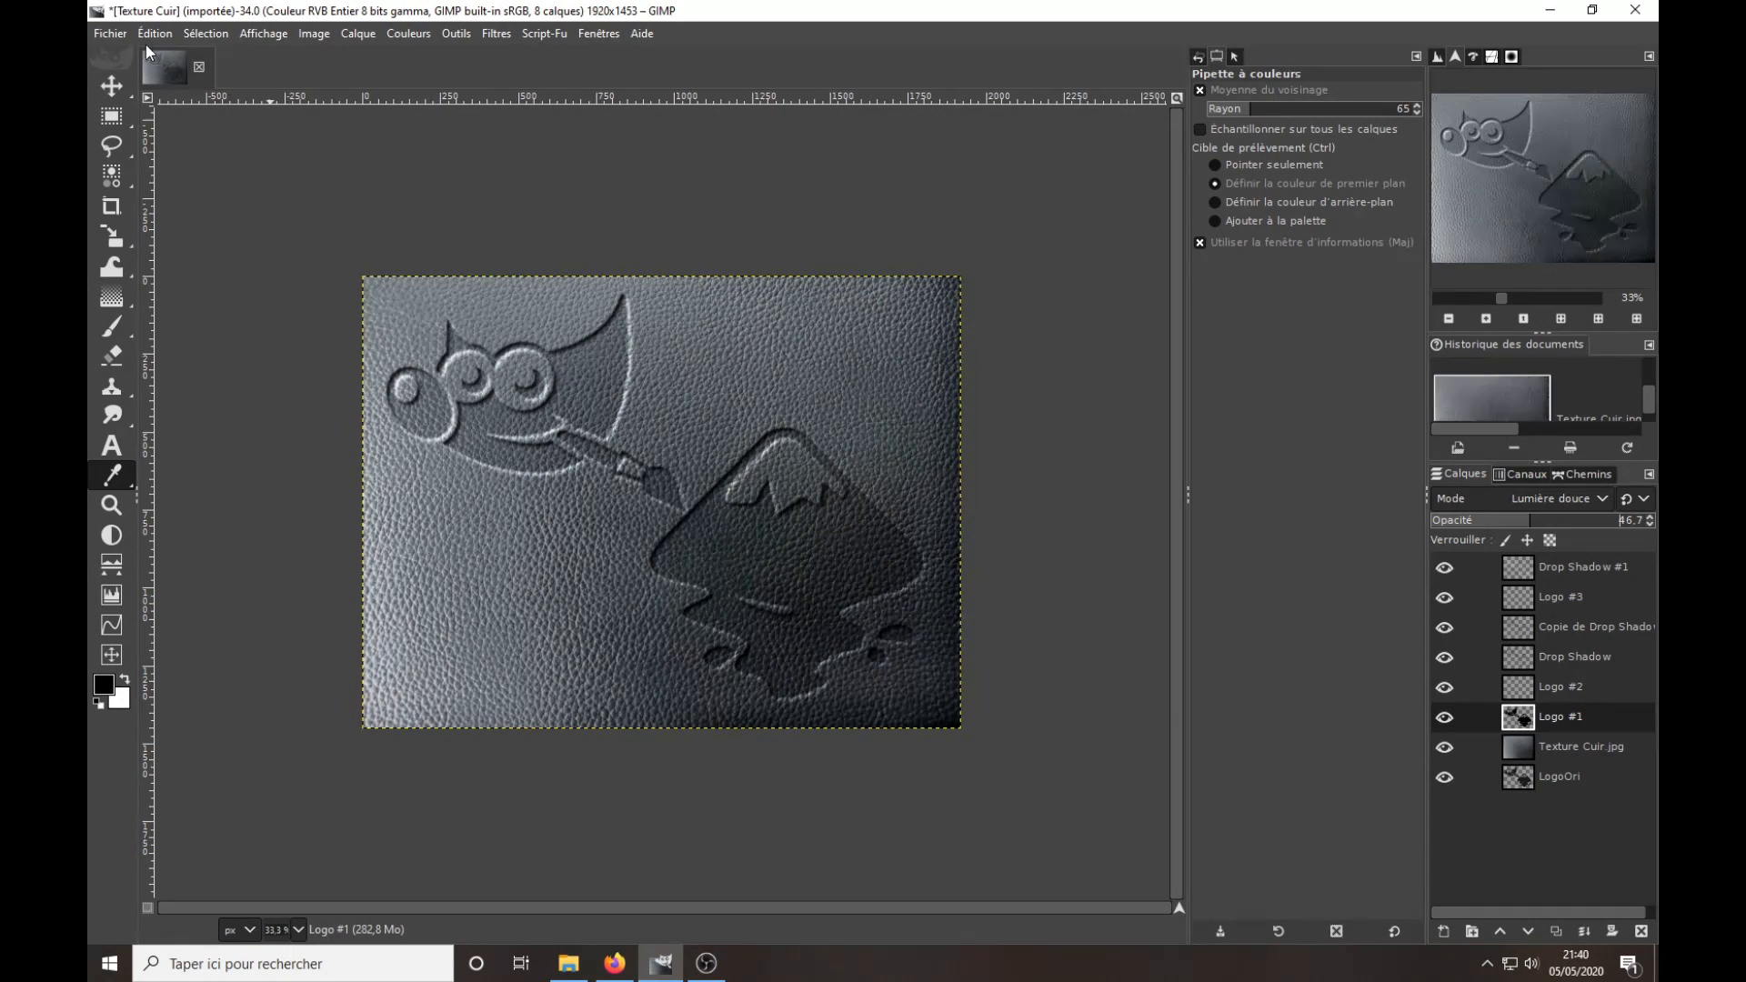
- Save the image in the Tuto Effet cuir pressé folder as Effet Cuir Presse 02.xcf
click(118, 34)
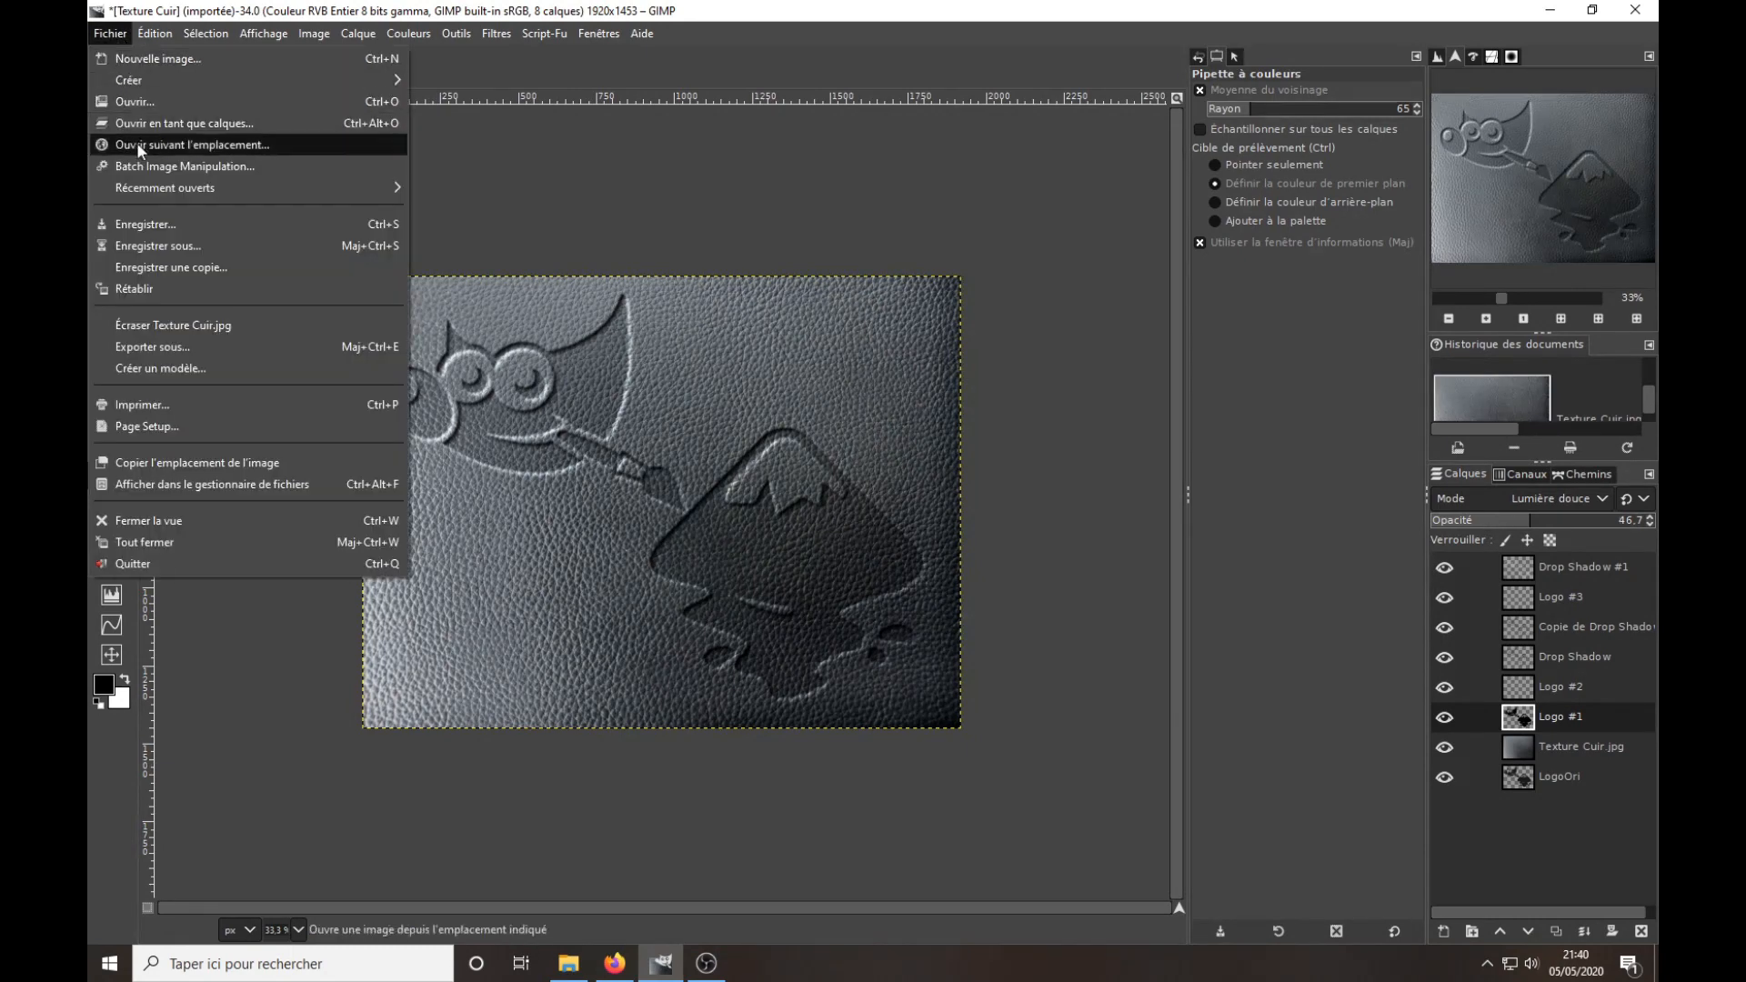
click(150, 238)
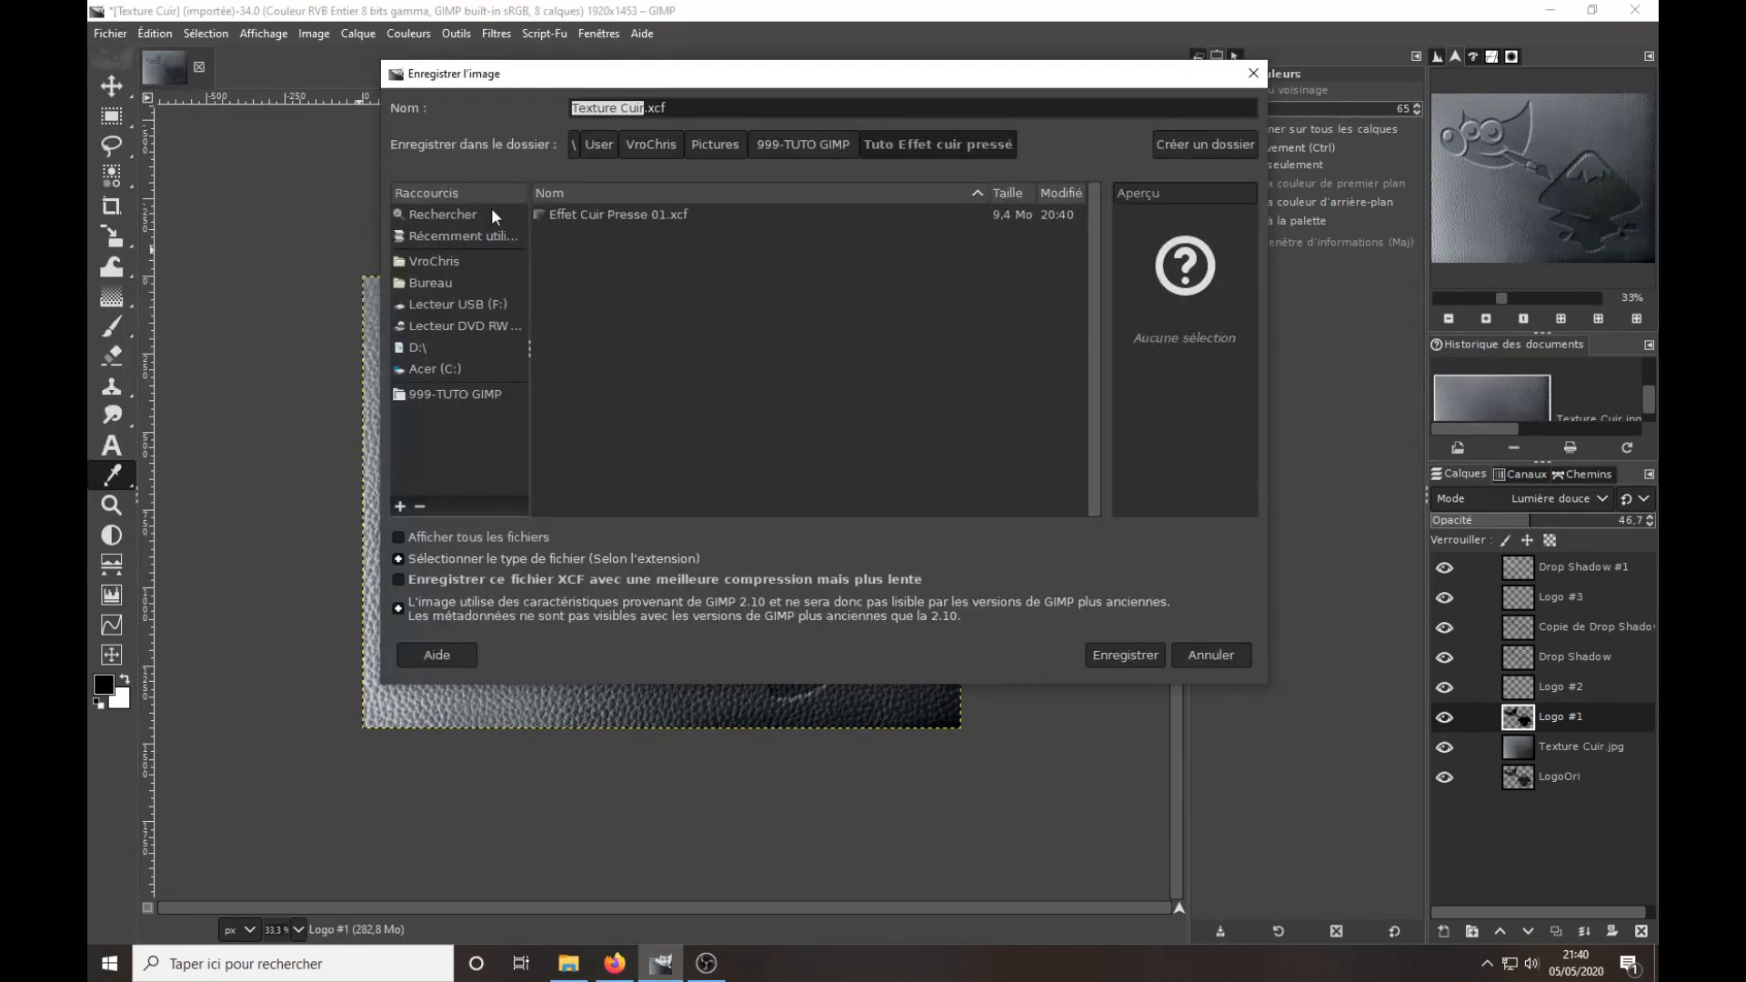
click(649, 214)
click(684, 106)
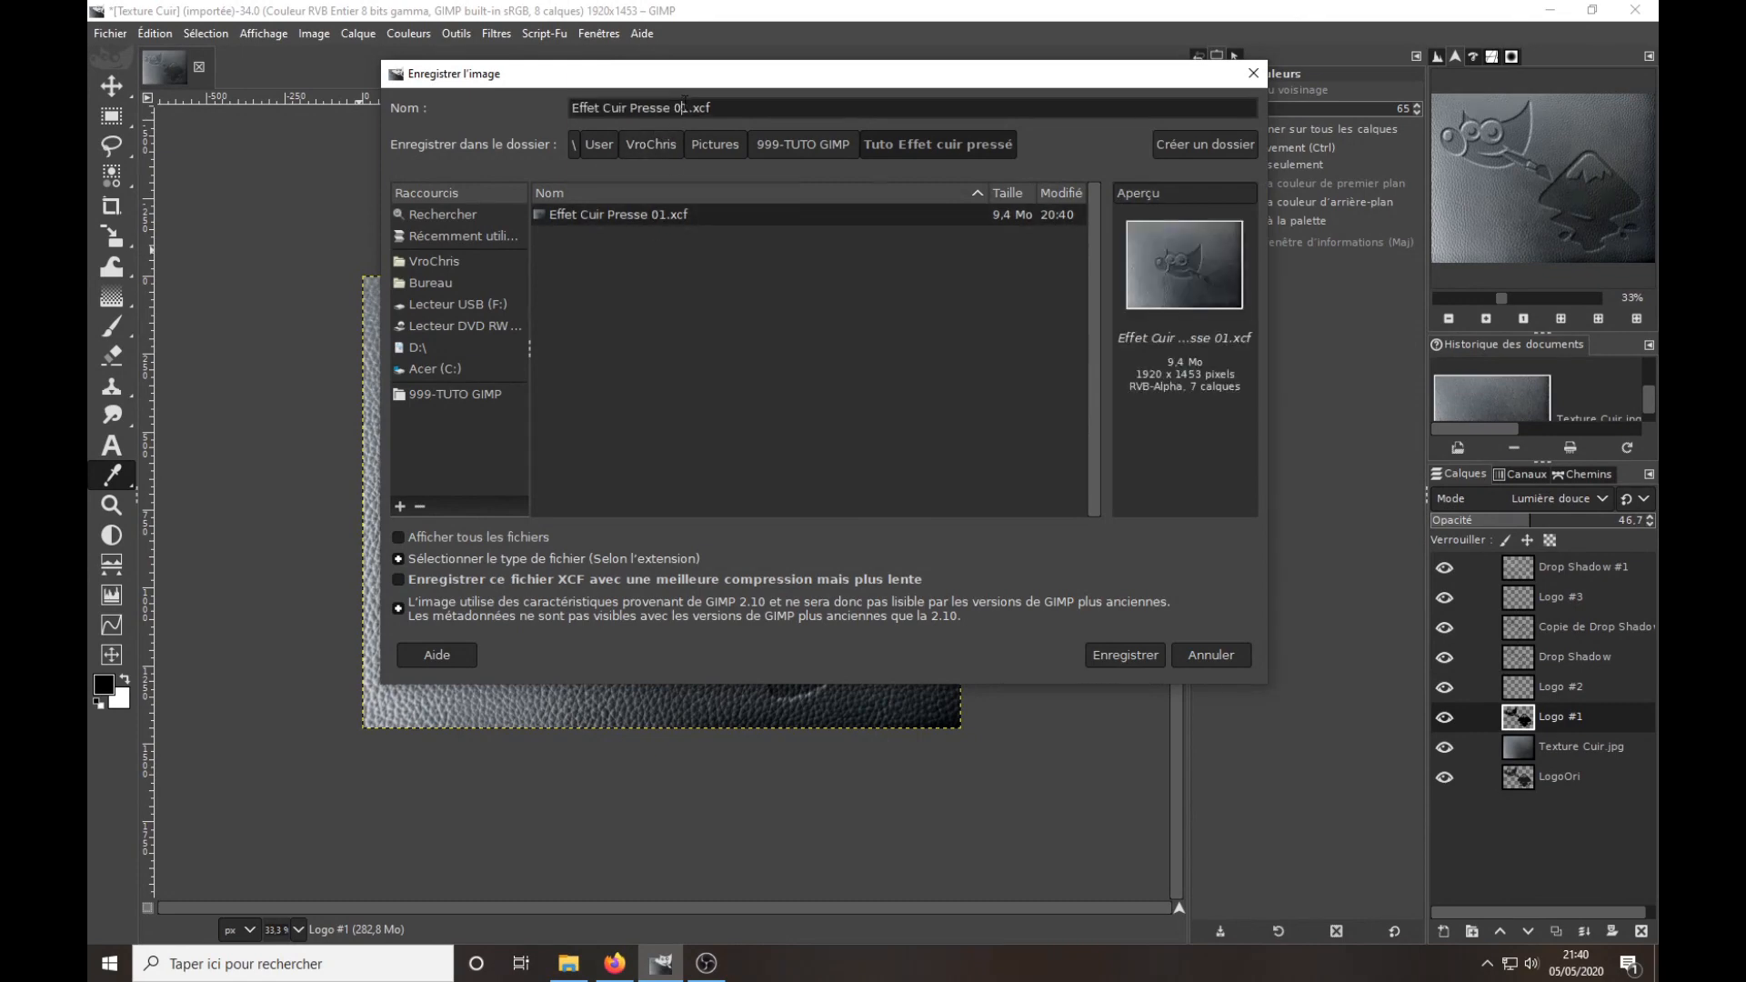
key(shift+Right)
text(2)
key(Return)
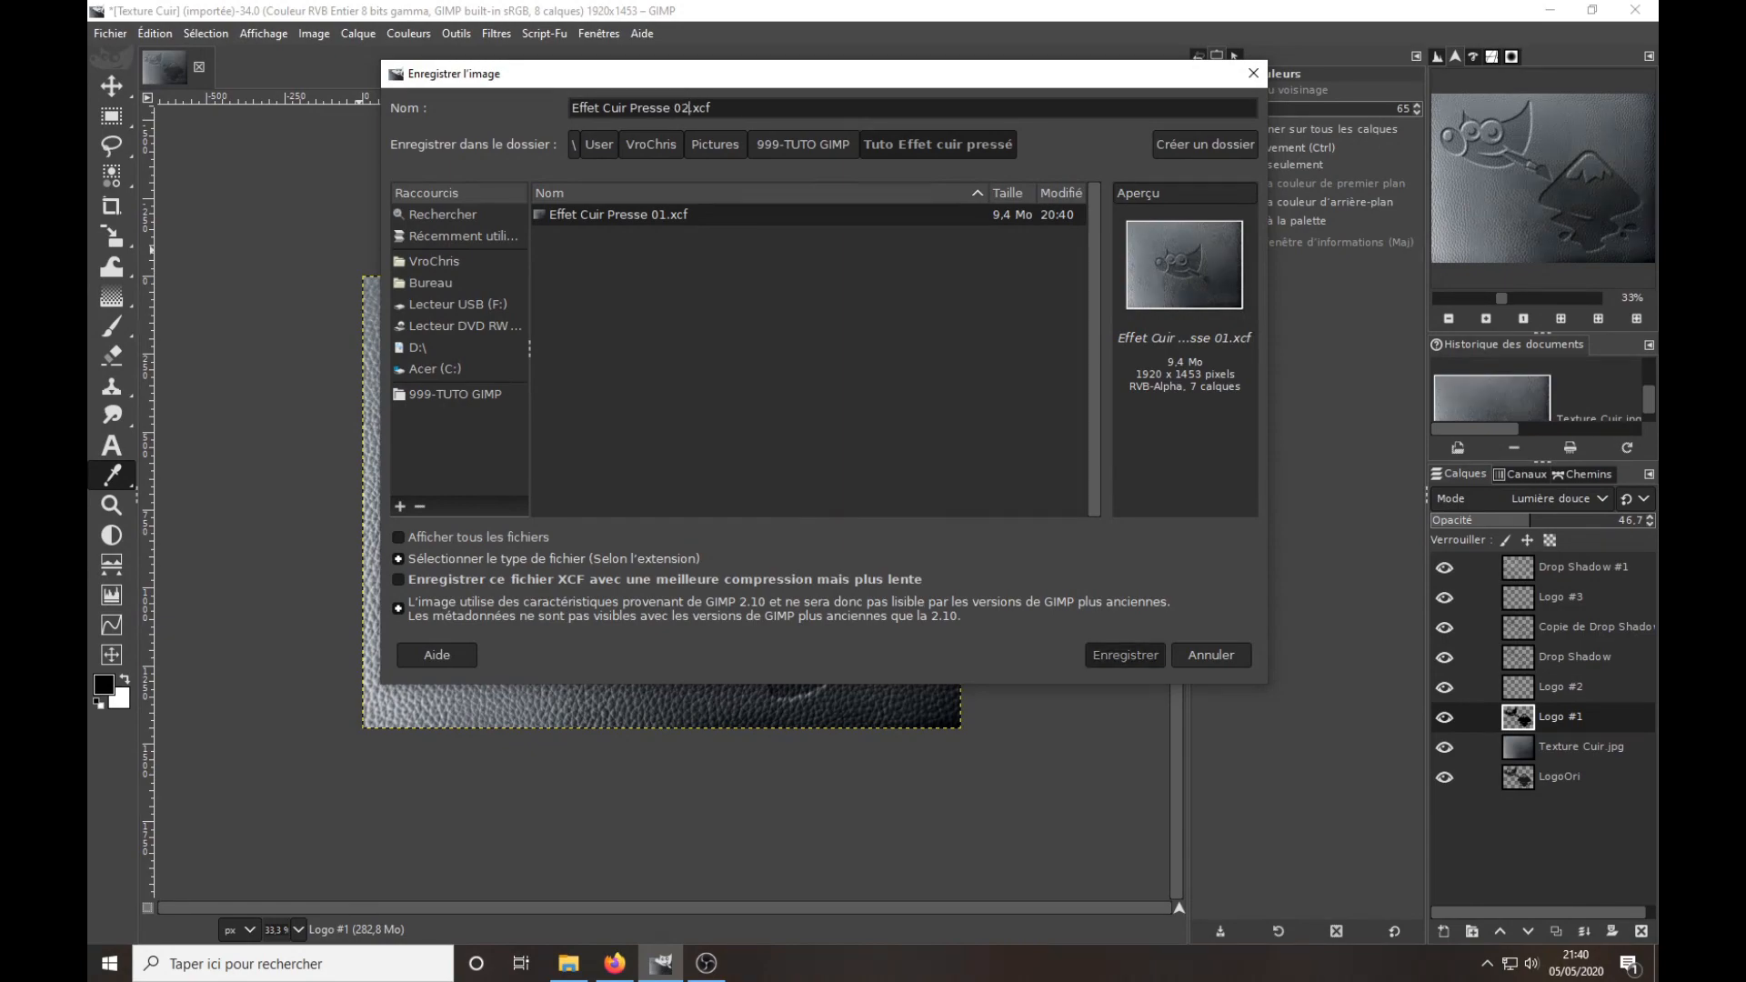